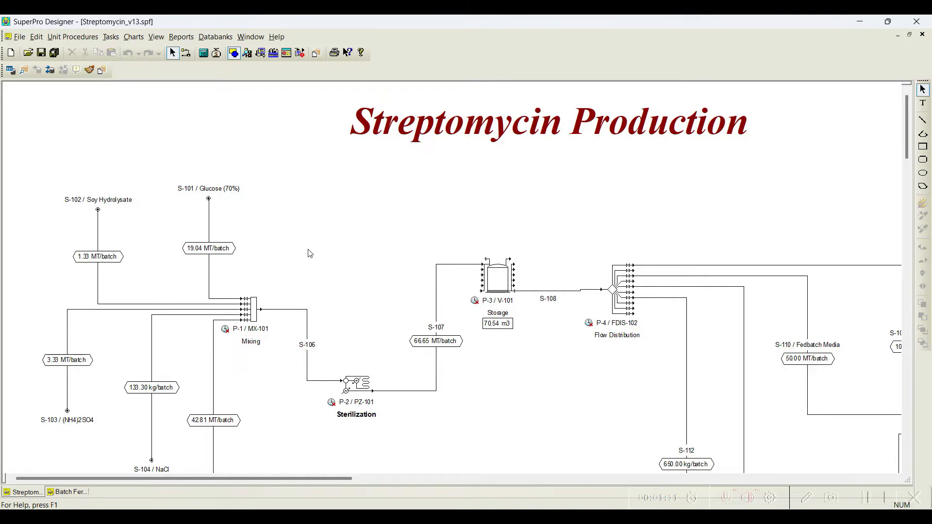
pyautogui.scroll(-10, 309, 253)
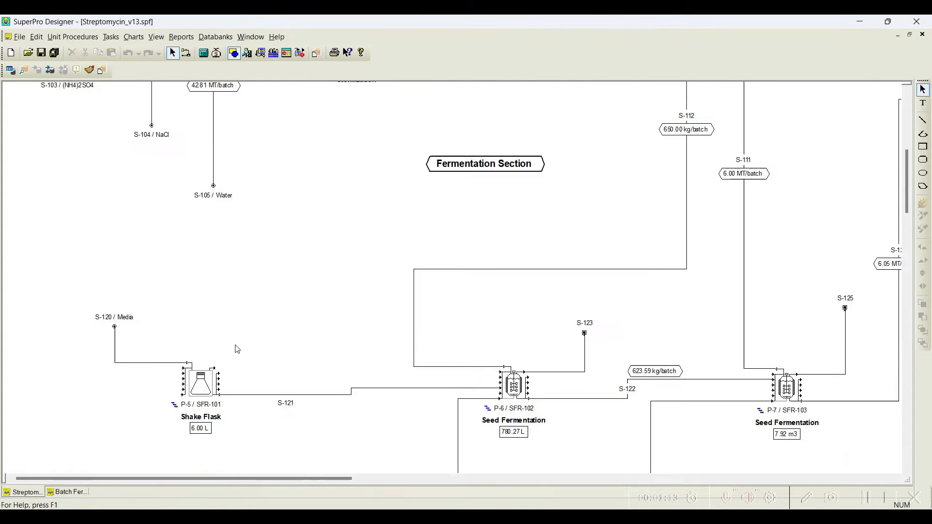
pyautogui.scroll(2, 651, 264)
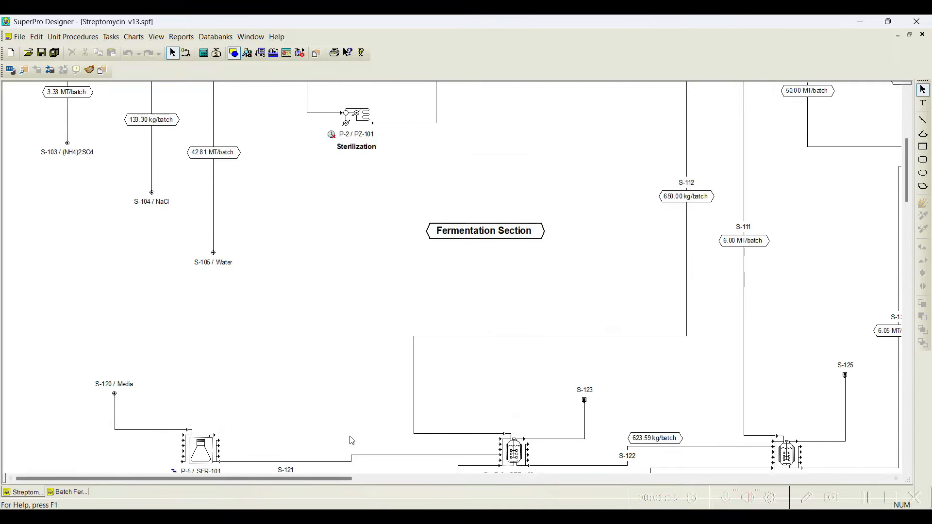
pyautogui.scroll(2, 340, 451)
pyautogui.moveTo(310, 479); pyautogui.dragTo(467, 479)
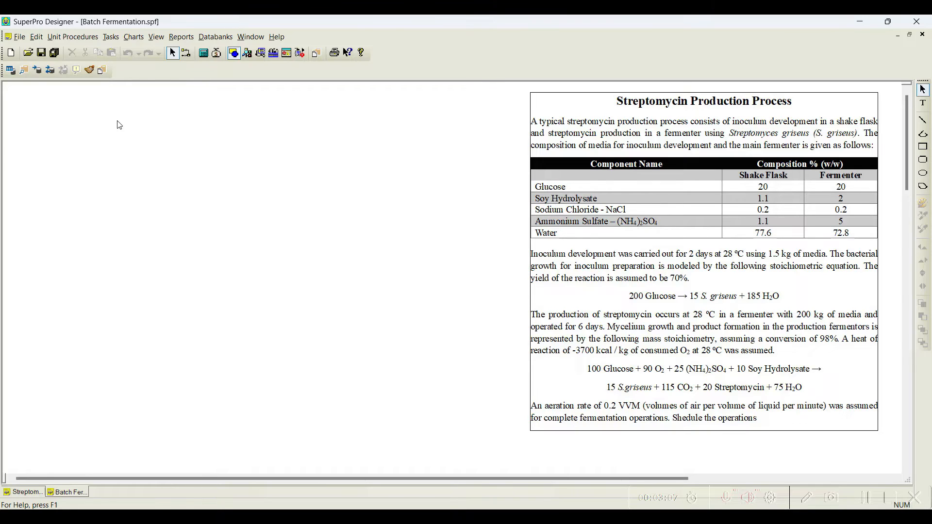
# Step: Open the pure component registration dialog and register Glucose from the SuperPro databank
pyautogui.click(109, 38)
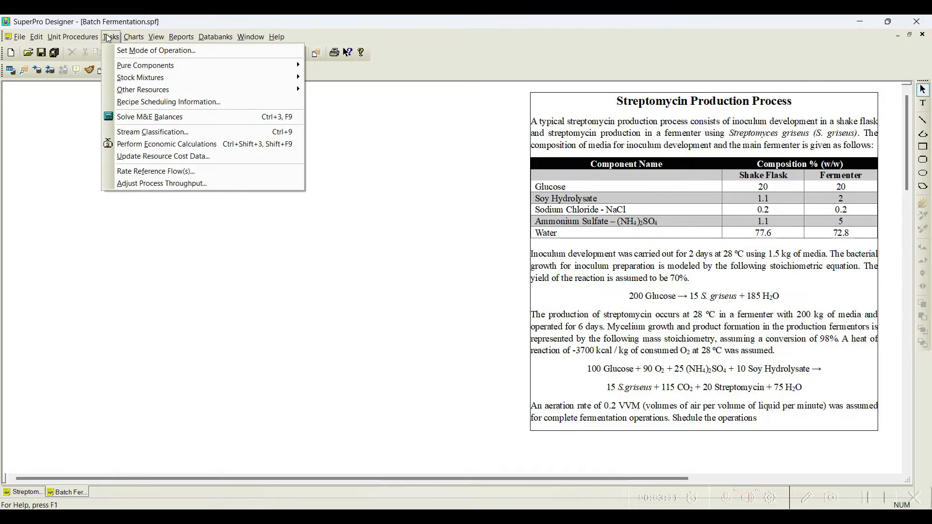
pyautogui.moveTo(133, 66)
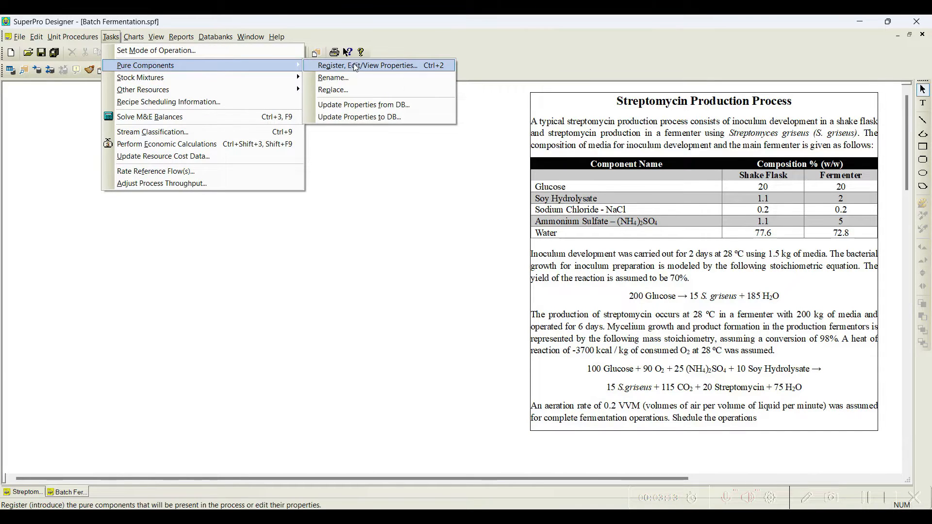
pyautogui.click(354, 66)
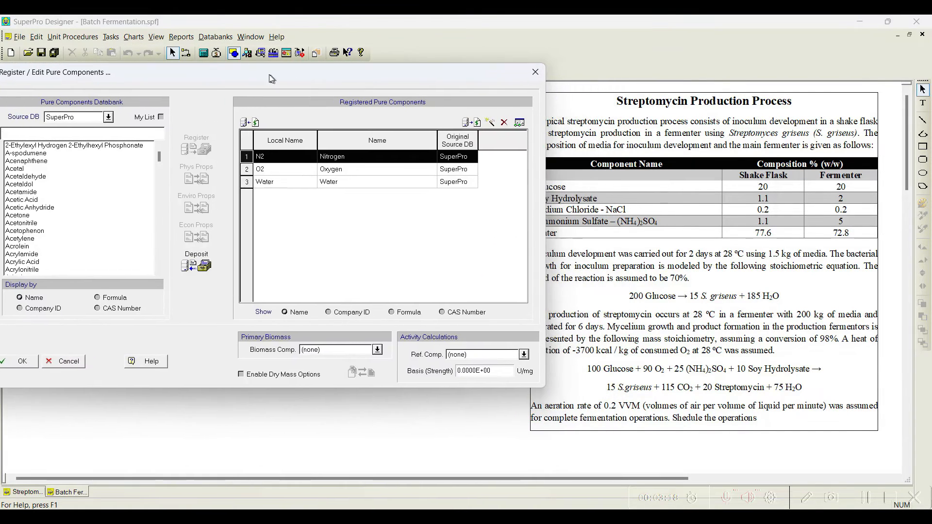
pyautogui.moveTo(271, 79); pyautogui.dragTo(248, 77)
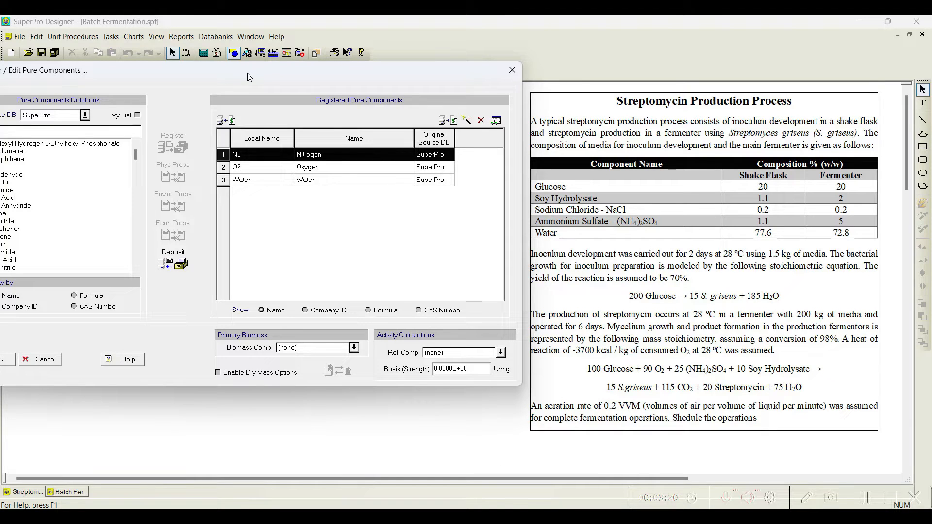
pyautogui.moveTo(148, 76); pyautogui.dragTo(278, 78)
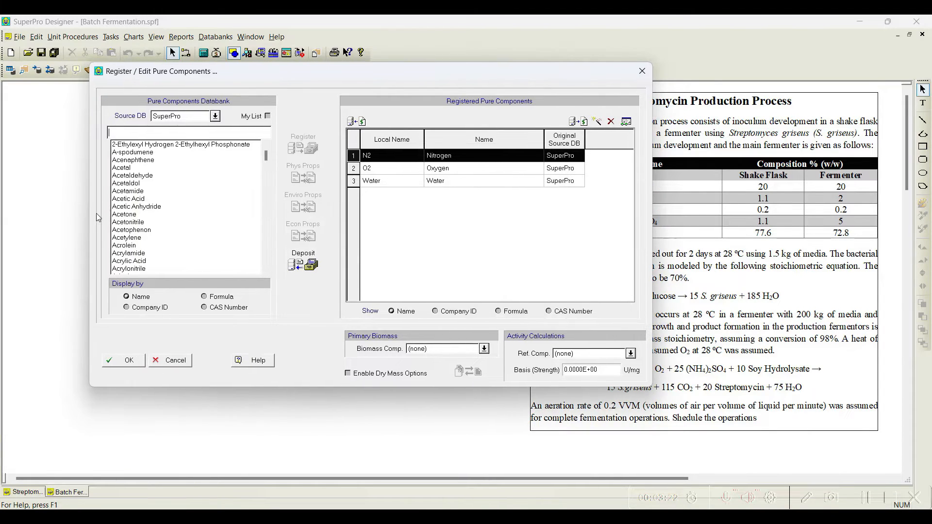
pyautogui.moveTo(178, 70); pyautogui.dragTo(109, 68)
pyautogui.write('glucos')
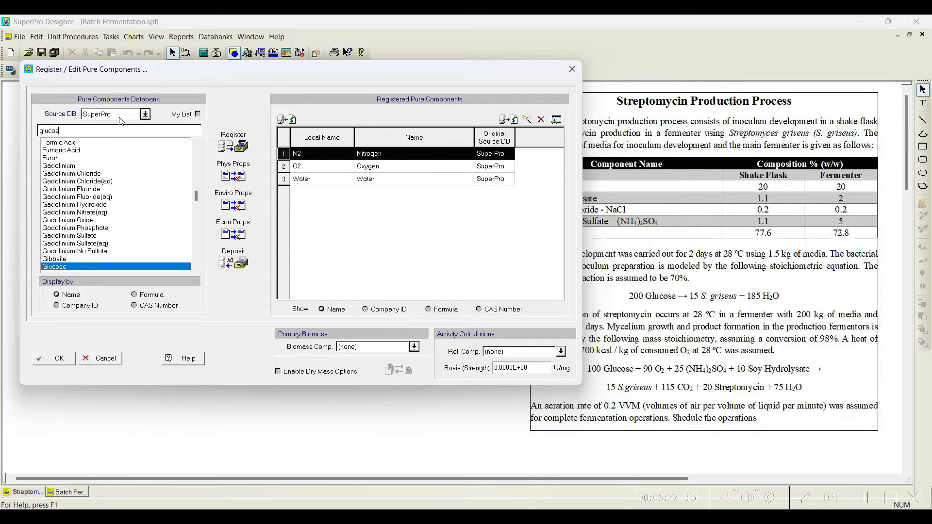
pyautogui.click(234, 145)
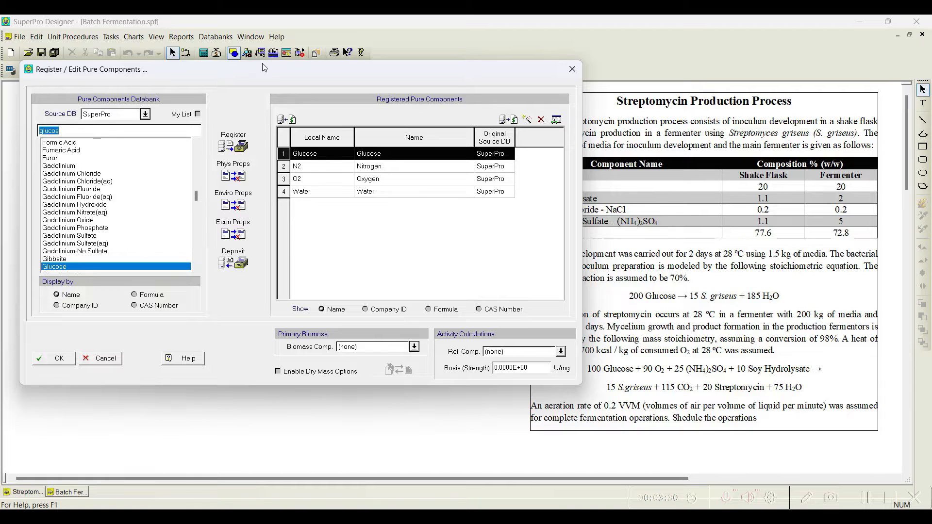
# Step: Create a new user-defined pure component named Soy Hydrolysate
pyautogui.moveTo(263, 69); pyautogui.dragTo(234, 69)
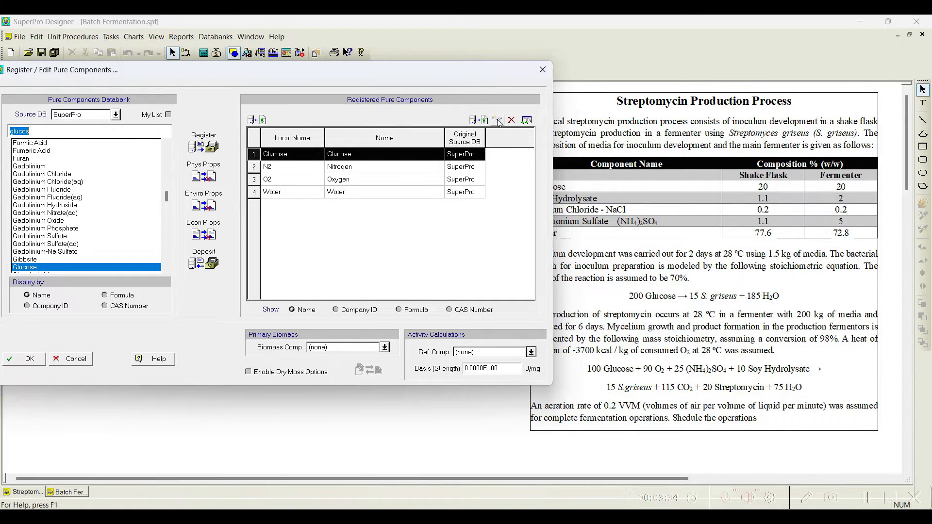
pyautogui.write('soy')
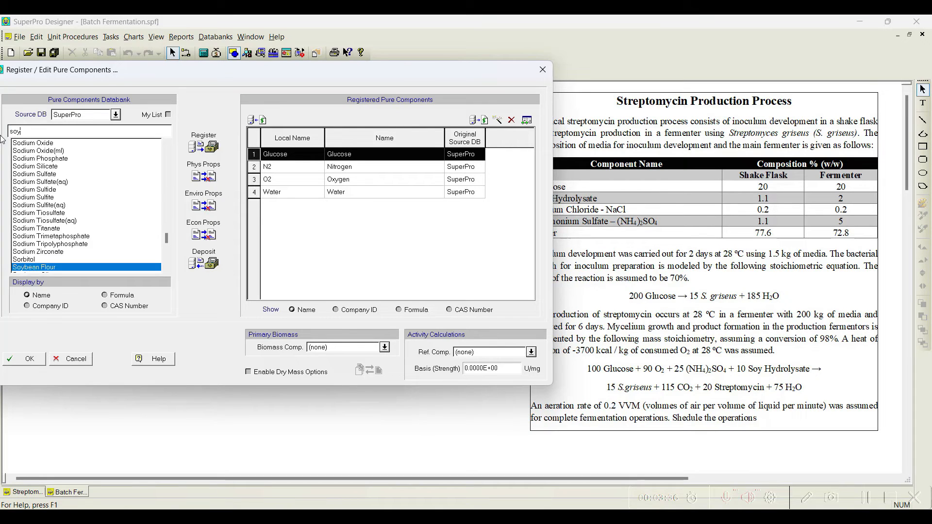
pyautogui.click(167, 268)
pyautogui.click(167, 268)
pyautogui.click(167, 268)
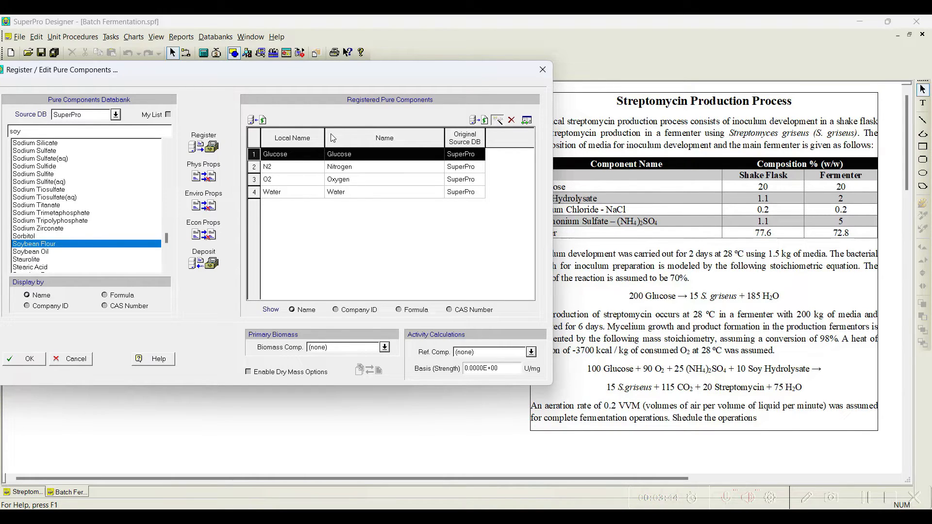
pyautogui.write('Soy')
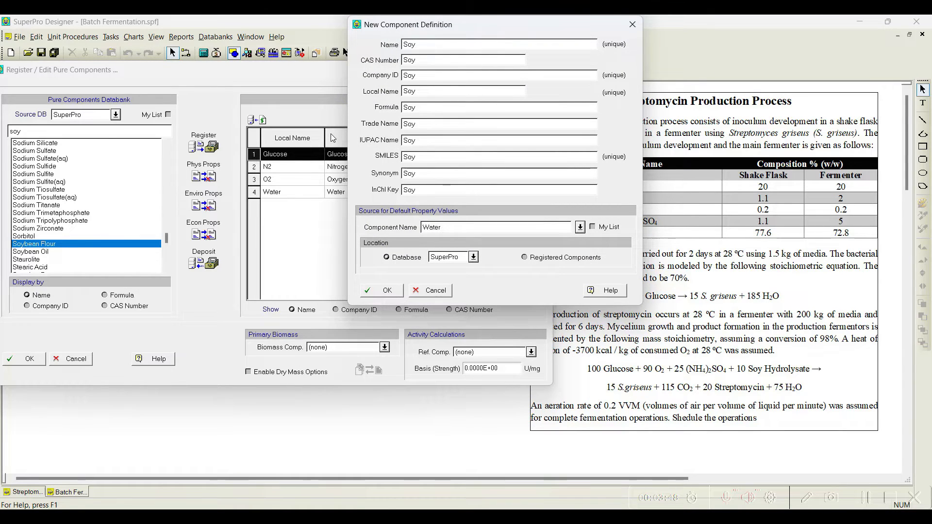
pyautogui.write(' Hydro')
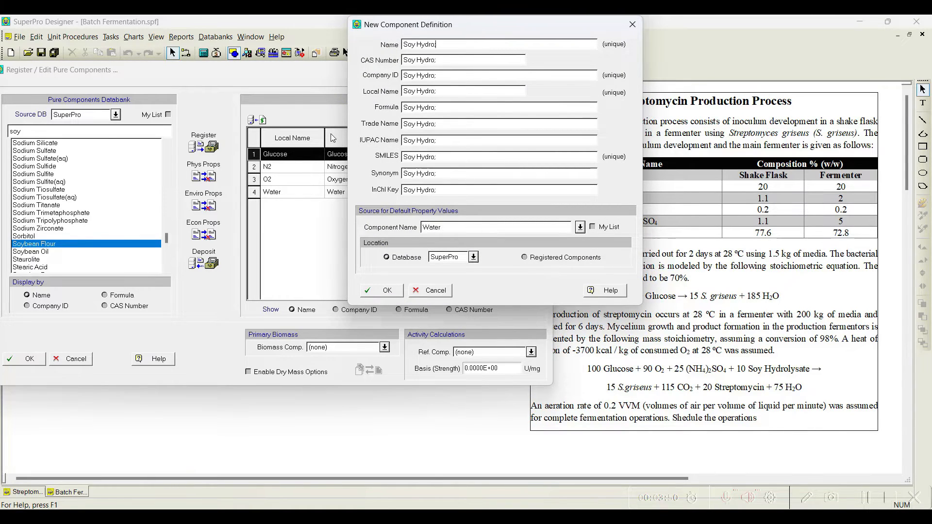
pyautogui.write('lysate')
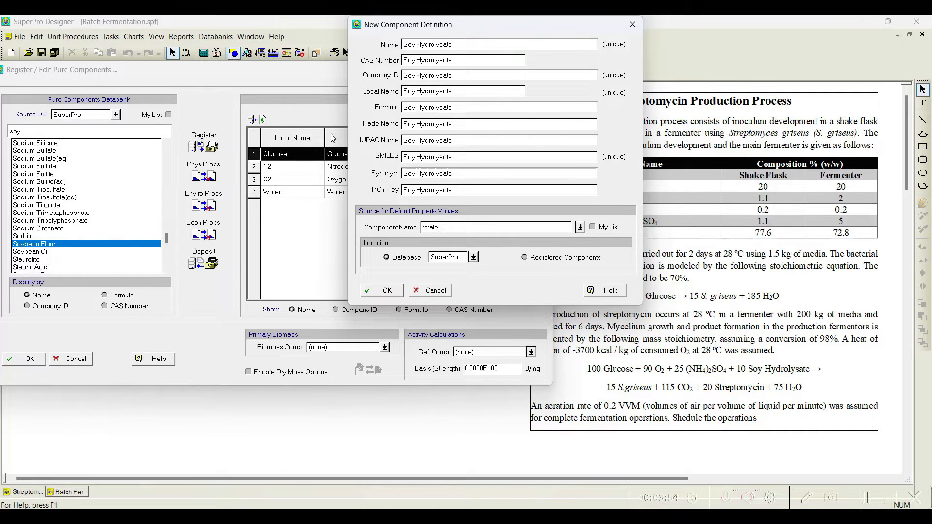
pyautogui.click(384, 291)
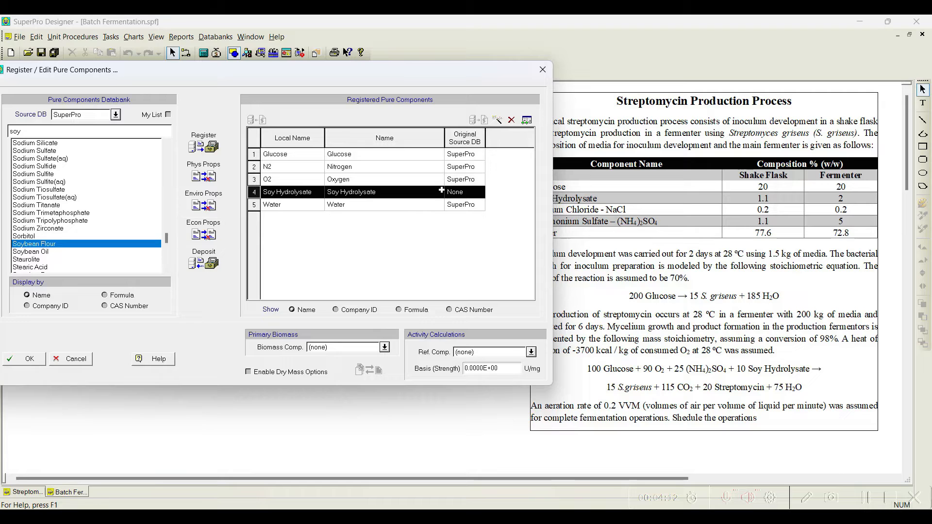
# Step: Search the databank for Sodium Chloride and register it
pyautogui.moveTo(319, 81); pyautogui.dragTo(303, 79)
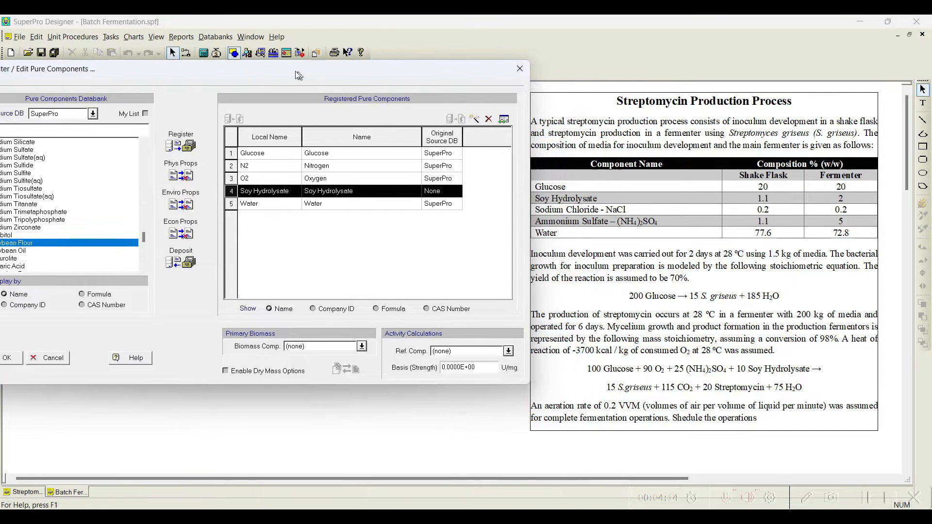
pyautogui.doubleClick(68, 129)
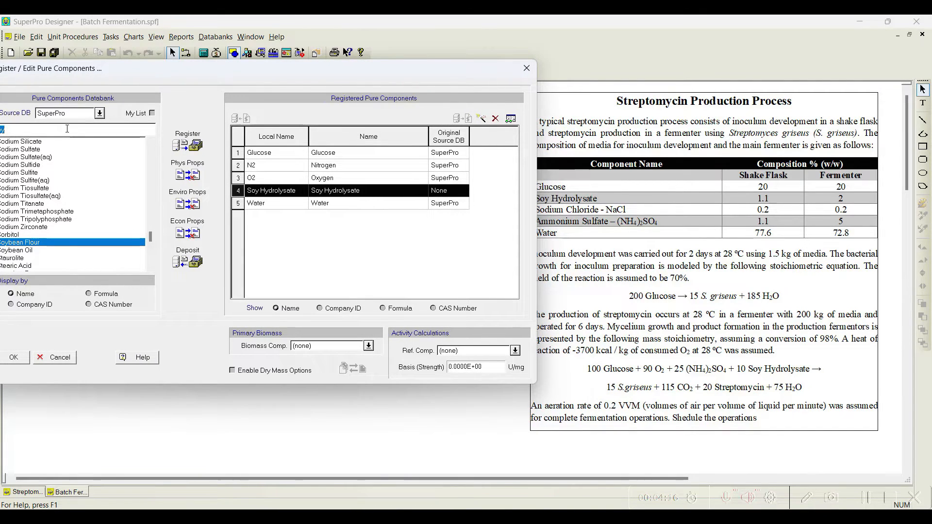
pyautogui.write('sodium c')
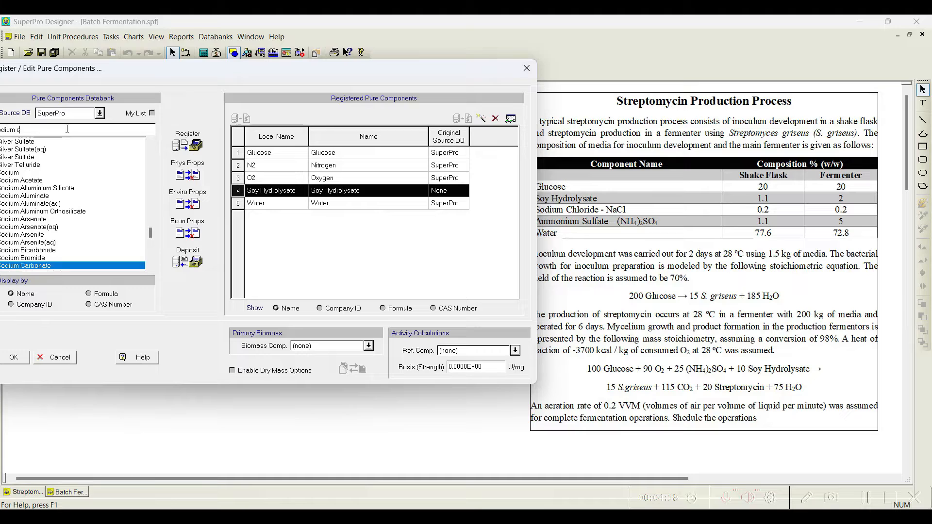
pyautogui.write('hlor')
pyautogui.press('Up')
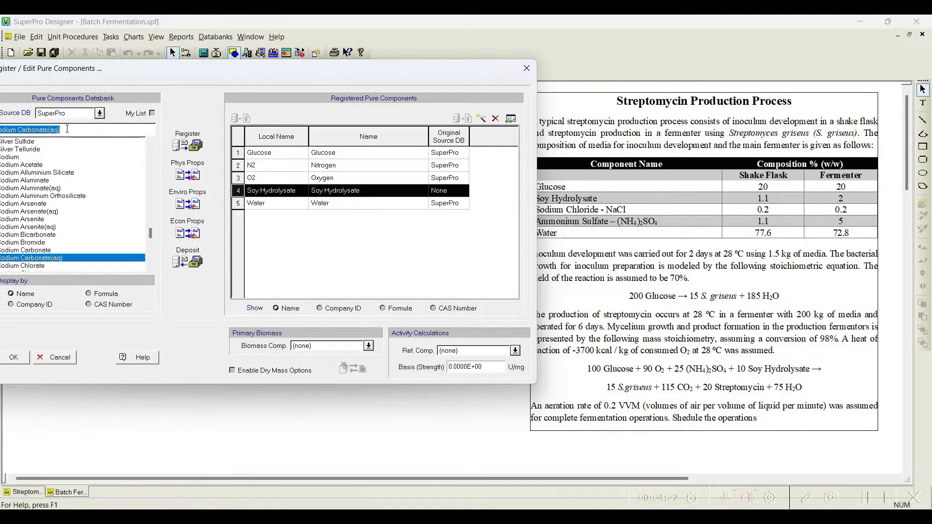
pyautogui.press('Down')
pyautogui.press('Down')
pyautogui.press('Down')
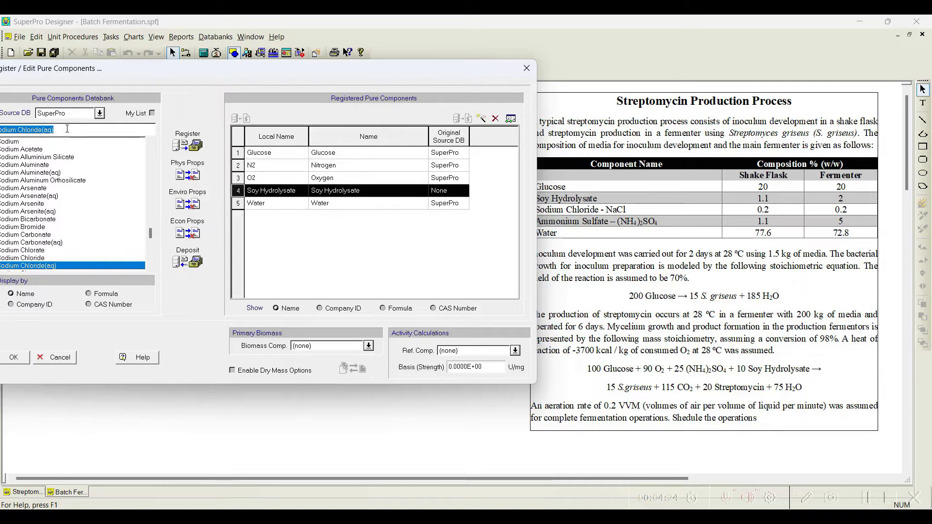
pyautogui.click(52, 258)
pyautogui.click(188, 143)
# Step: Search the databank for Ammonium Sulfate and register it
pyautogui.click(61, 130)
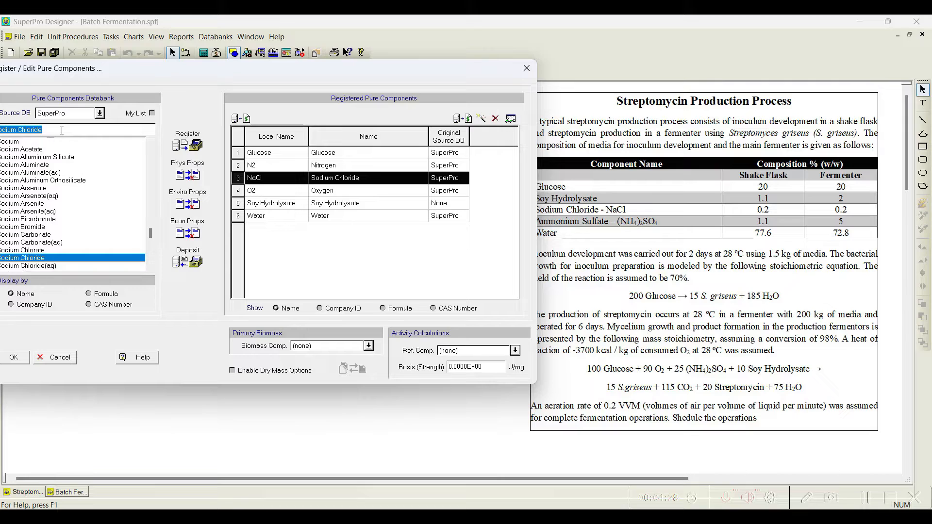
pyautogui.write('am')
pyautogui.write('monium sul')
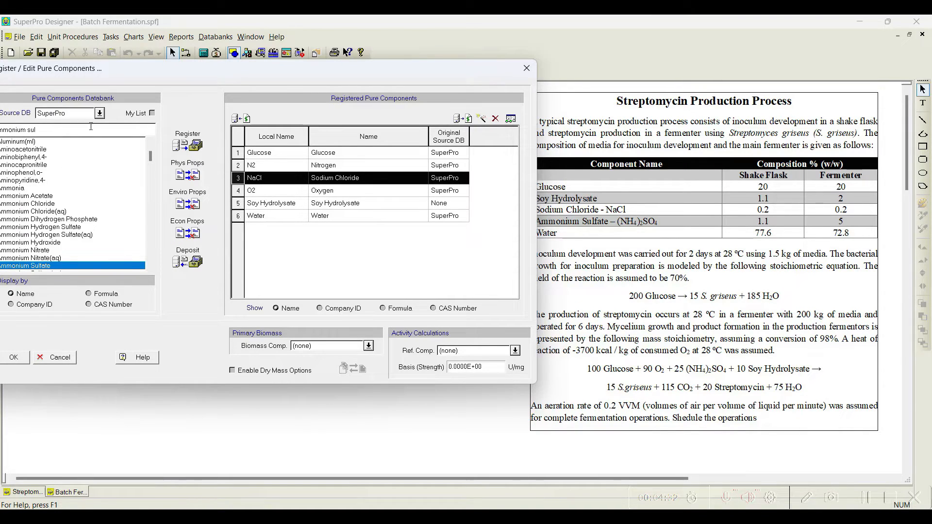
pyautogui.click(187, 143)
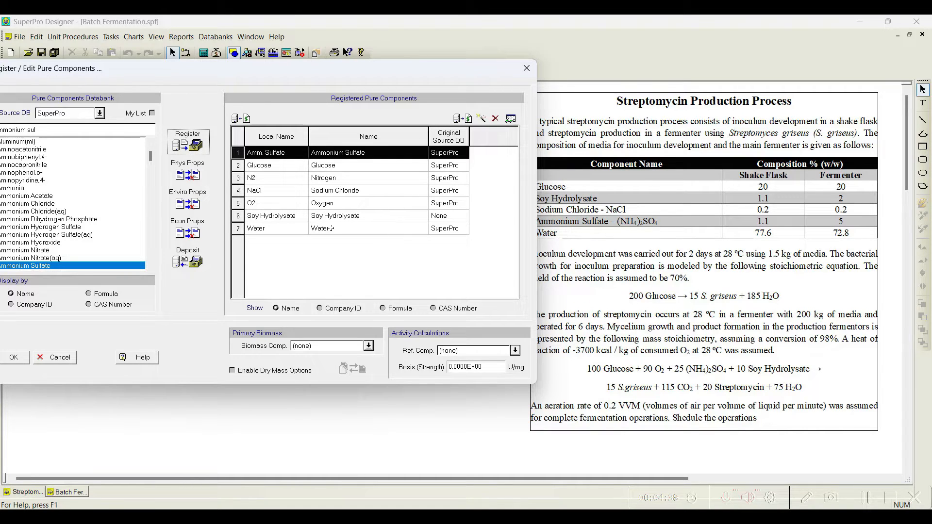
# Step: Search the databank for Biomass and register it
pyautogui.click(59, 128)
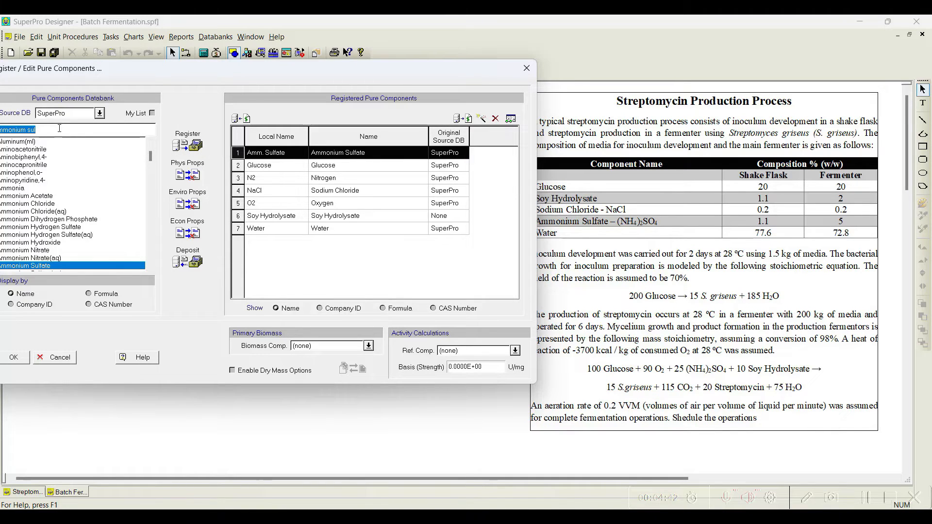
pyautogui.write('Biom')
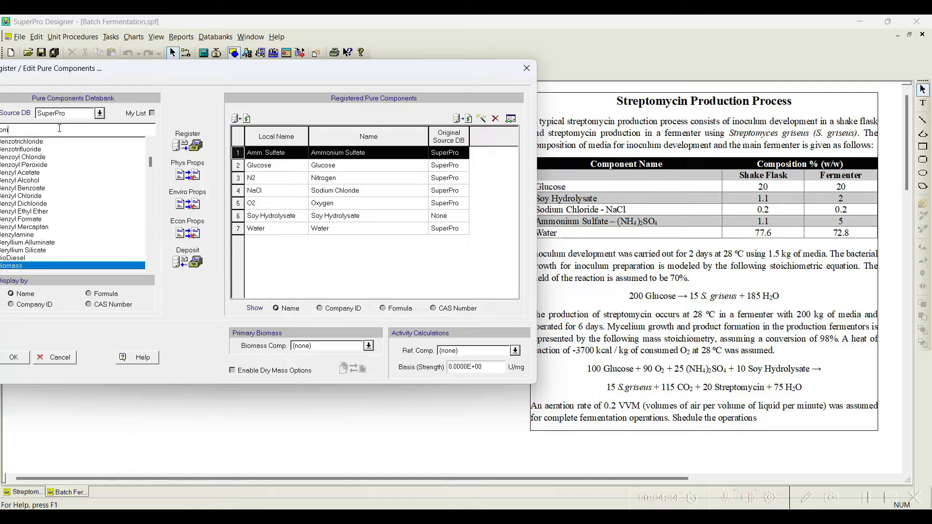
pyautogui.click(190, 145)
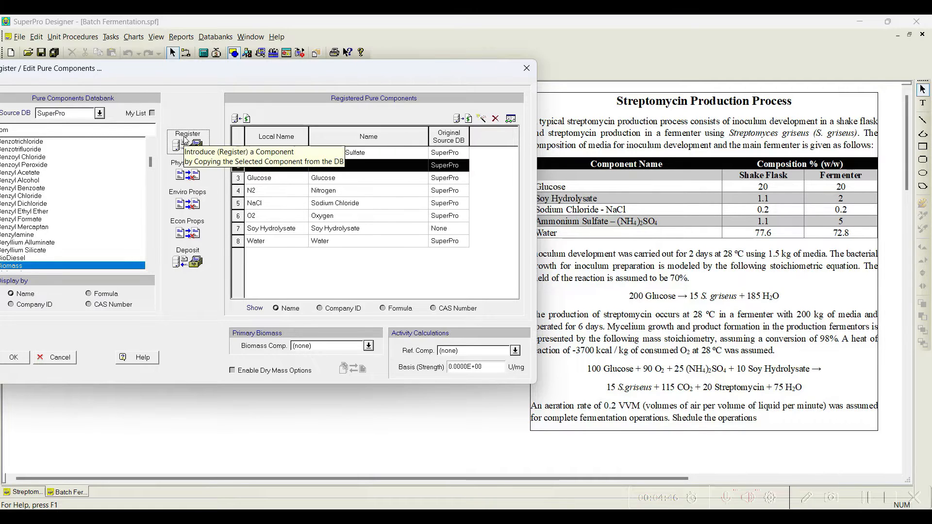
# Step: Edit the registered Biomass component's properties, setting its local name to S. griseus
pyautogui.click(510, 120)
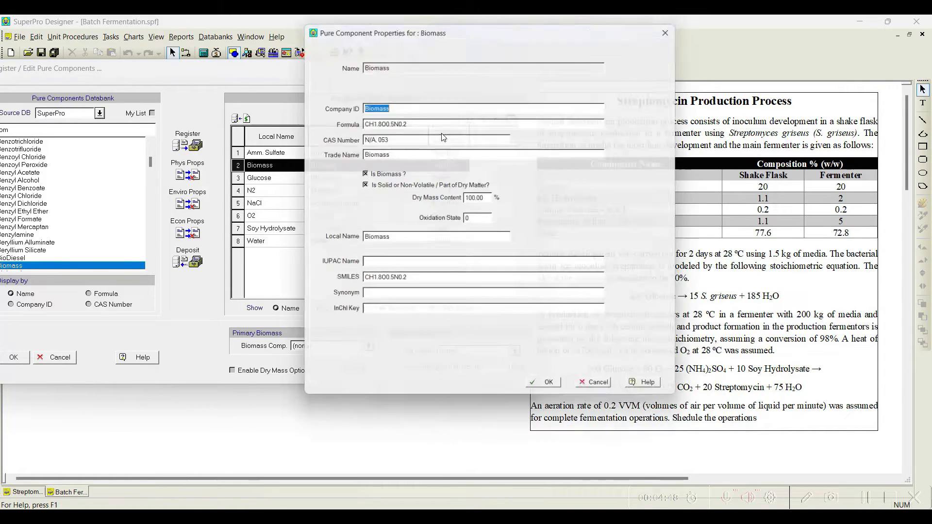
pyautogui.moveTo(426, 25); pyautogui.dragTo(206, 25)
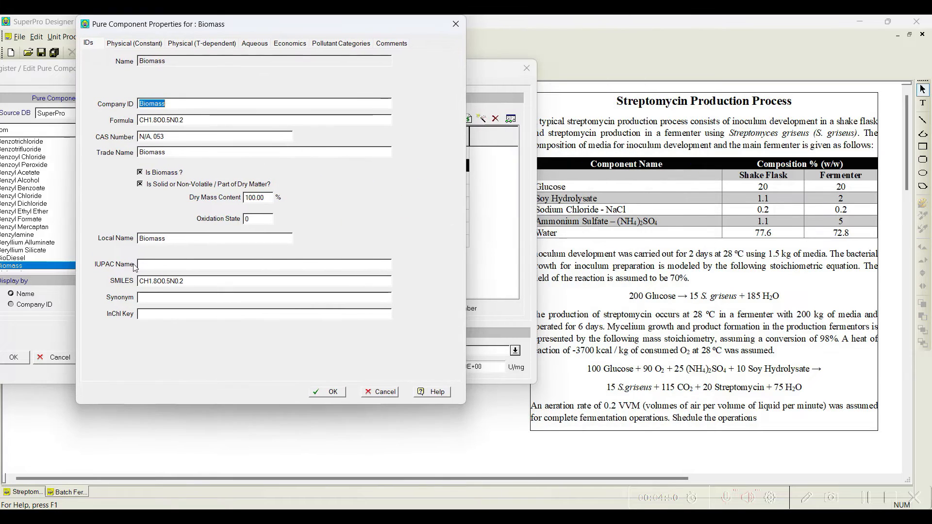
pyautogui.doubleClick(176, 237)
pyautogui.write('S. gr')
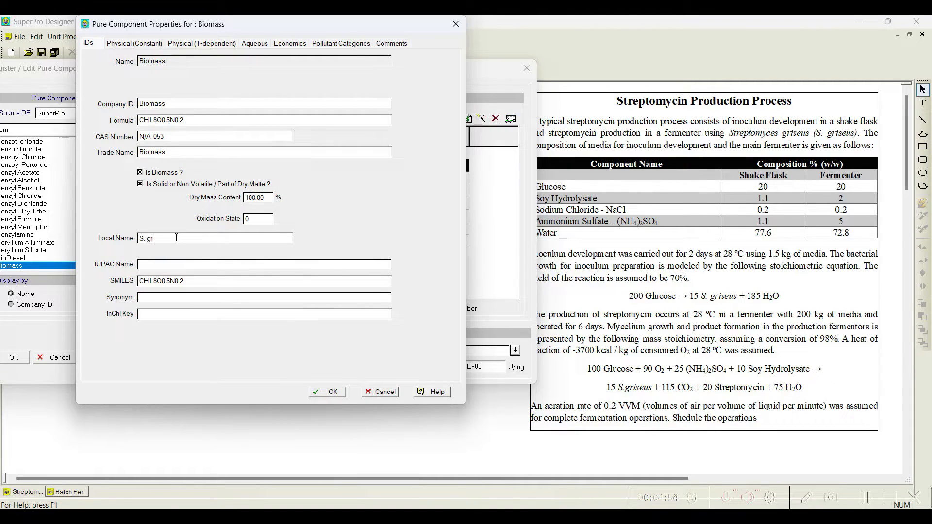
pyautogui.write('isesus')
pyautogui.click(332, 391)
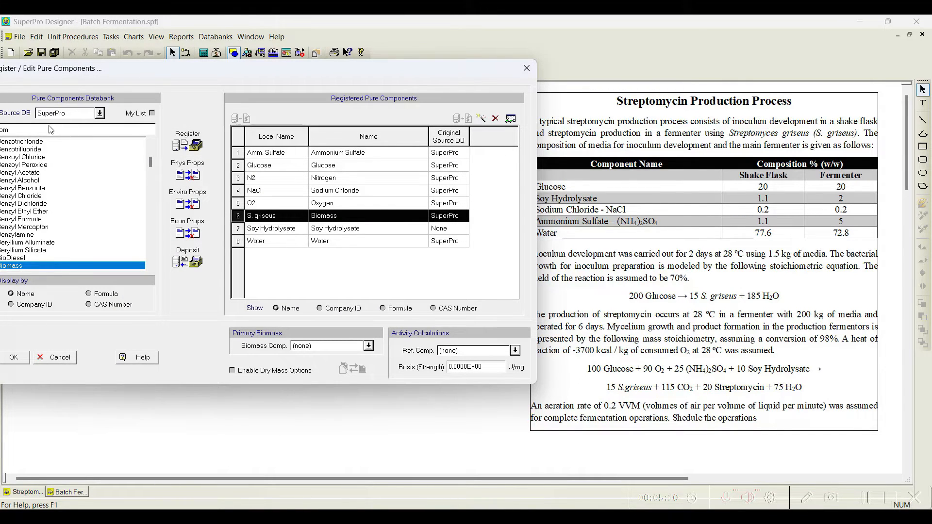
# Step: Search the databank for Carbon Dioxide and register it
pyautogui.doubleClick(49, 130)
pyautogui.write('carb')
pyautogui.write('on dio')
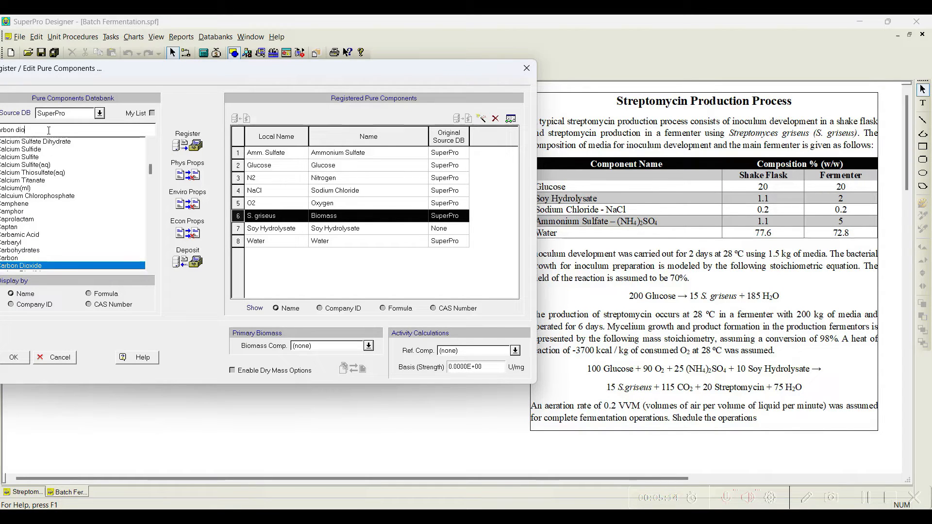
pyautogui.click(188, 144)
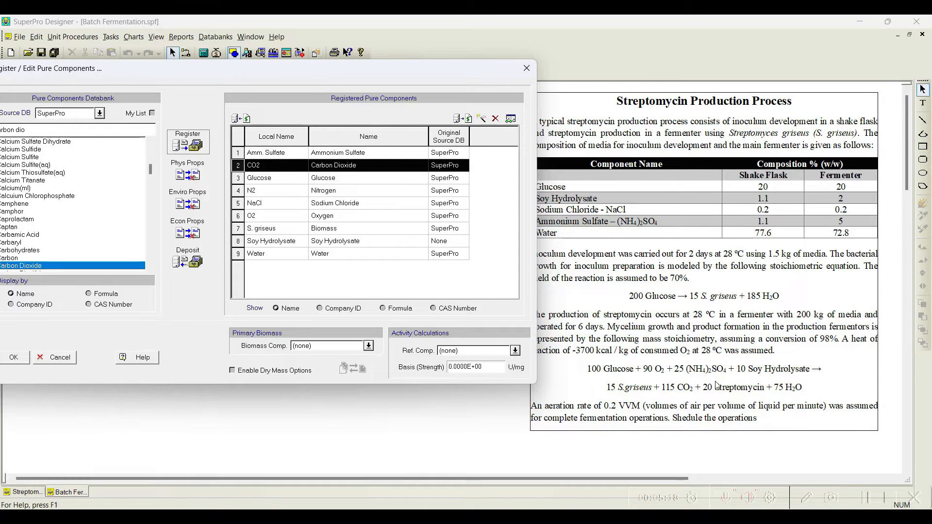
pyautogui.click(63, 128)
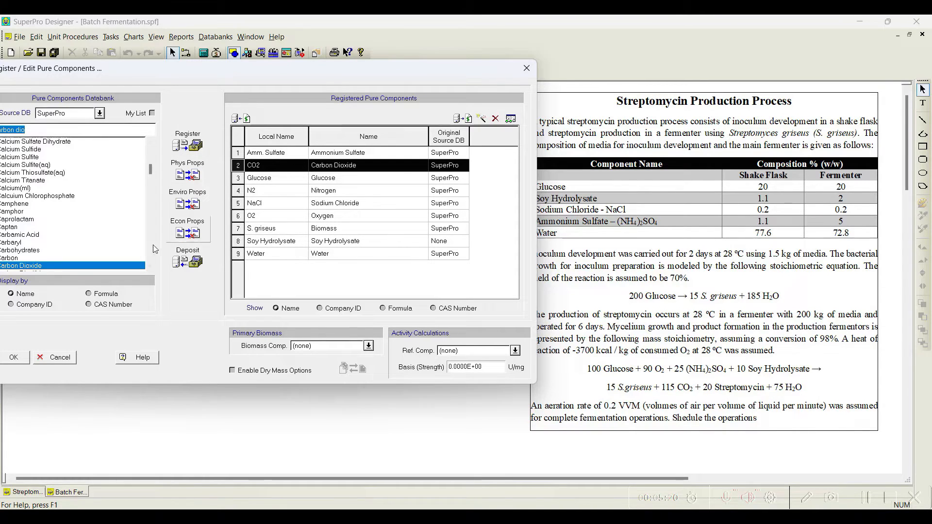
# Step: Search the databank for streptomycin, then create a new pure component named Streptomycin and close the component registration
pyautogui.write('str')
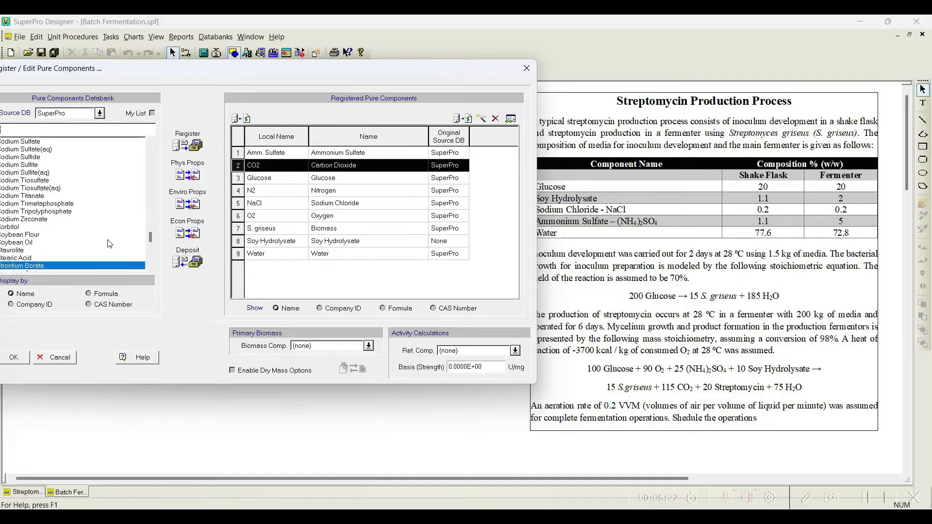
pyautogui.write('e')
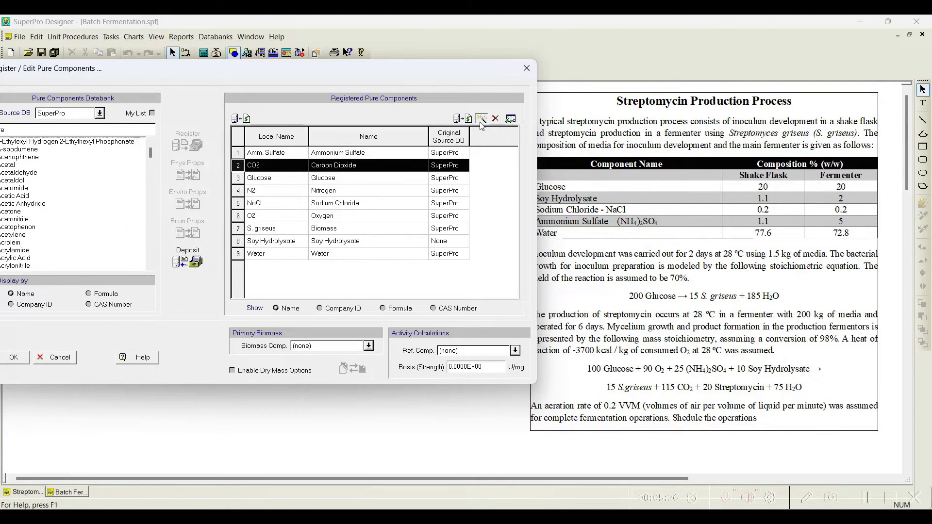
pyautogui.click(481, 121)
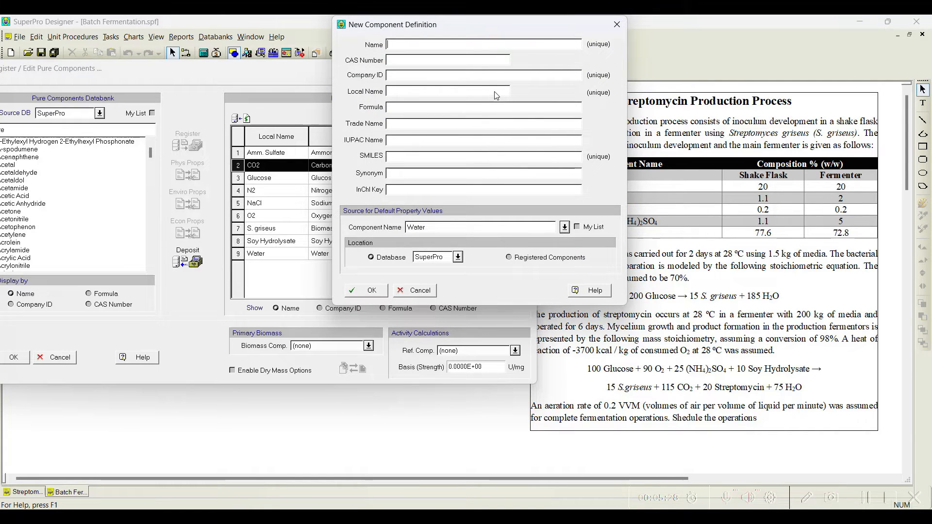
pyautogui.write('Streptomyco')
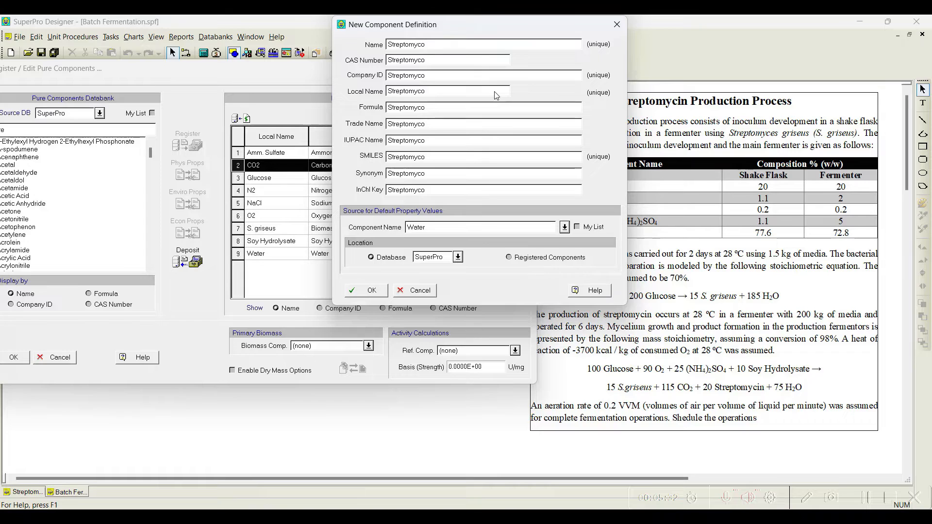
pyautogui.write('in')
pyautogui.click(352, 289)
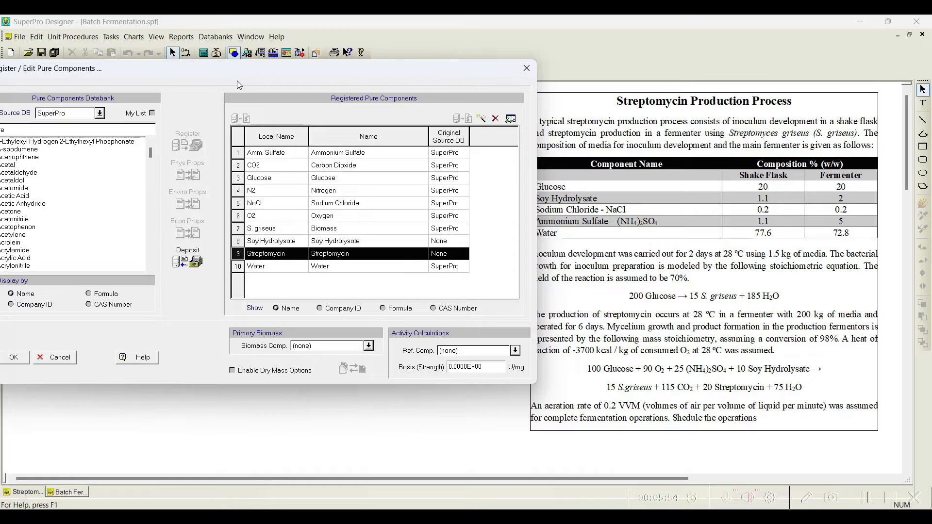
pyautogui.moveTo(331, 78); pyautogui.dragTo(446, 55)
pyautogui.click(127, 336)
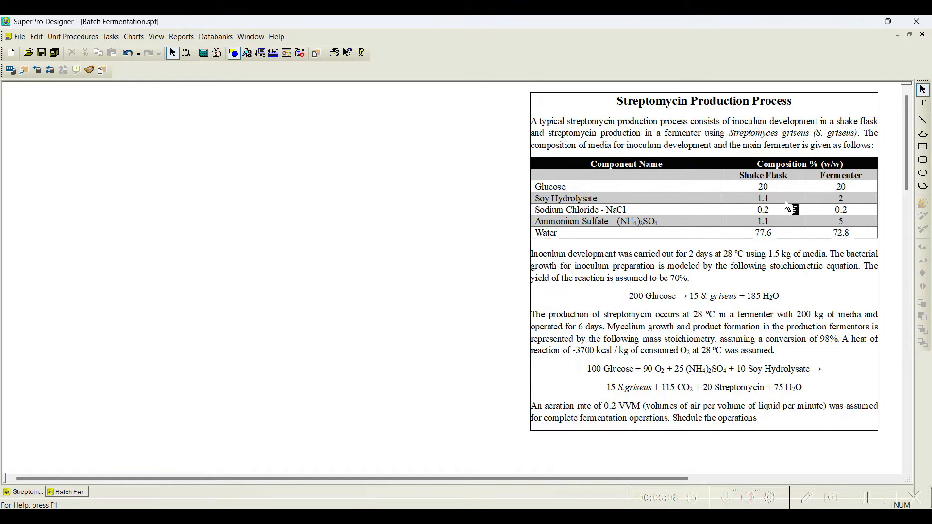
# Step: Register a new stock mixture named Fermentation media
pyautogui.click(108, 37)
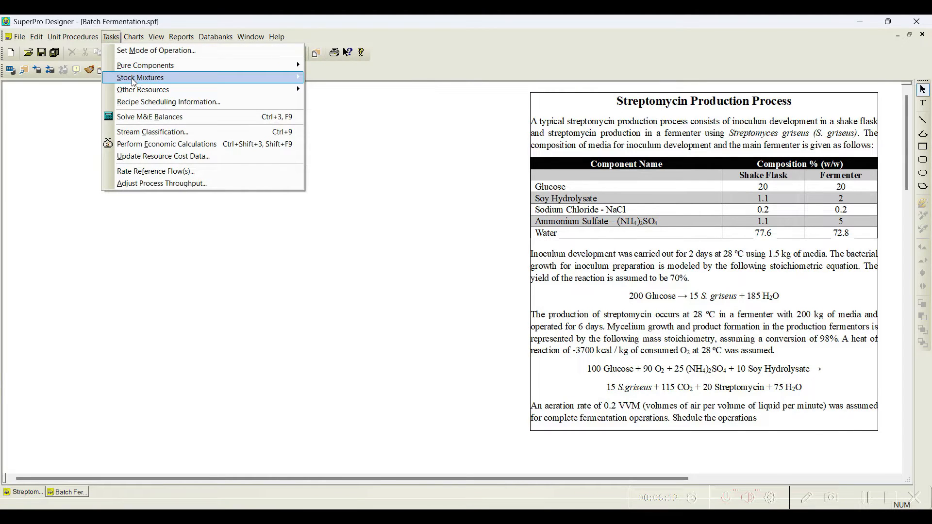
pyautogui.moveTo(133, 79)
pyautogui.click(340, 78)
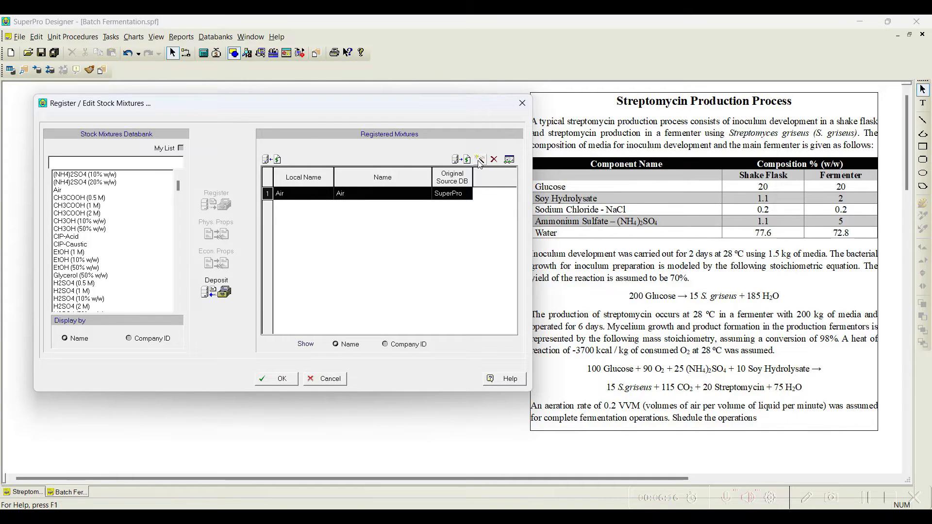
pyautogui.click(479, 161)
pyautogui.write('Fermenta')
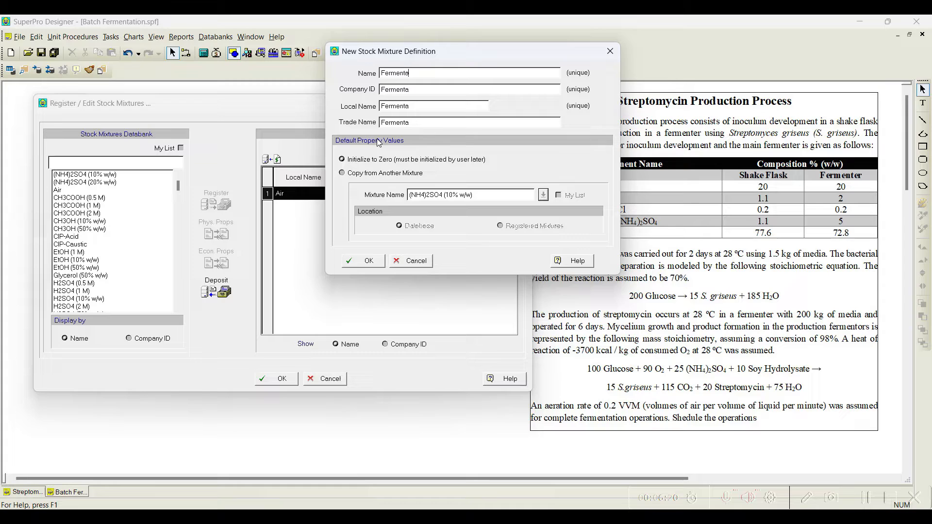
pyautogui.write('tion medi')
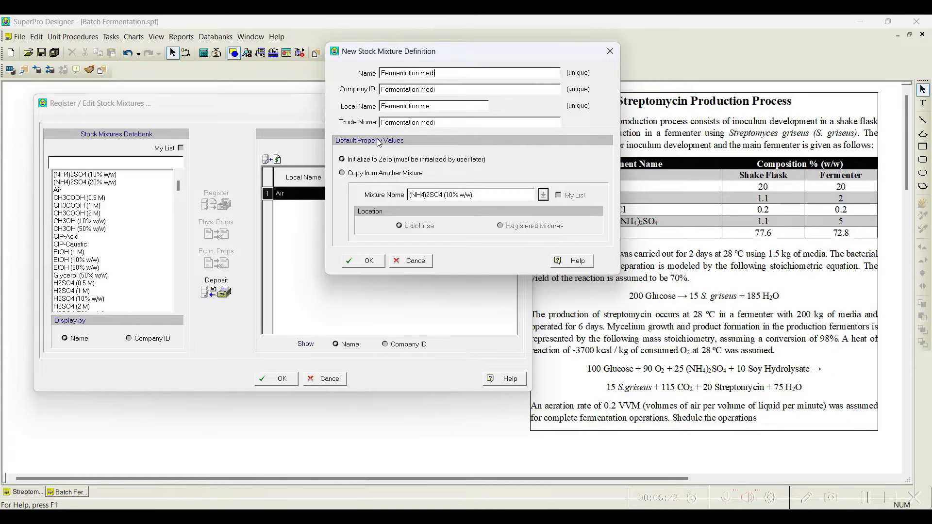
pyautogui.click(355, 262)
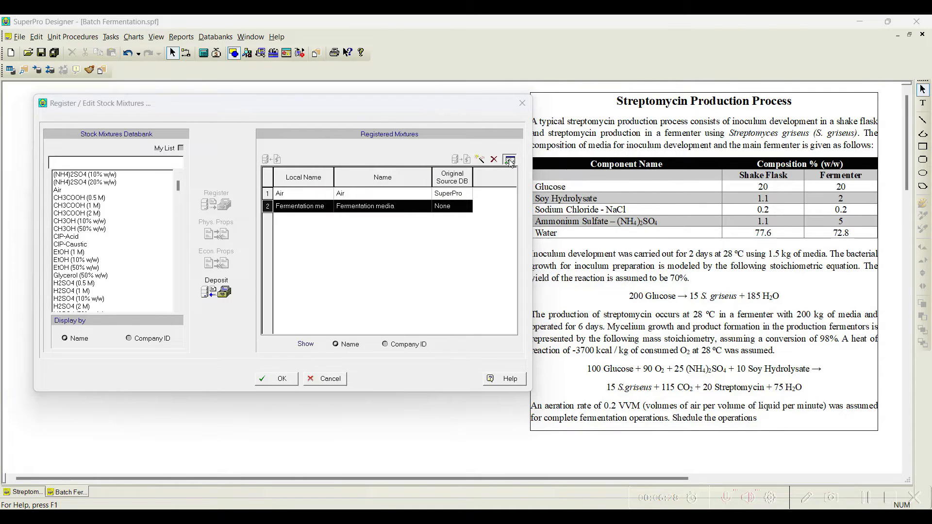
# Step: Add Ammonium Sulfate, Glucose, Sodium Chloride, Soy Hydrolysate and Water as ingredients of the Fermentation media mixture
pyautogui.click(510, 161)
pyautogui.moveTo(474, 25); pyautogui.dragTo(273, 24)
pyautogui.click(73, 43)
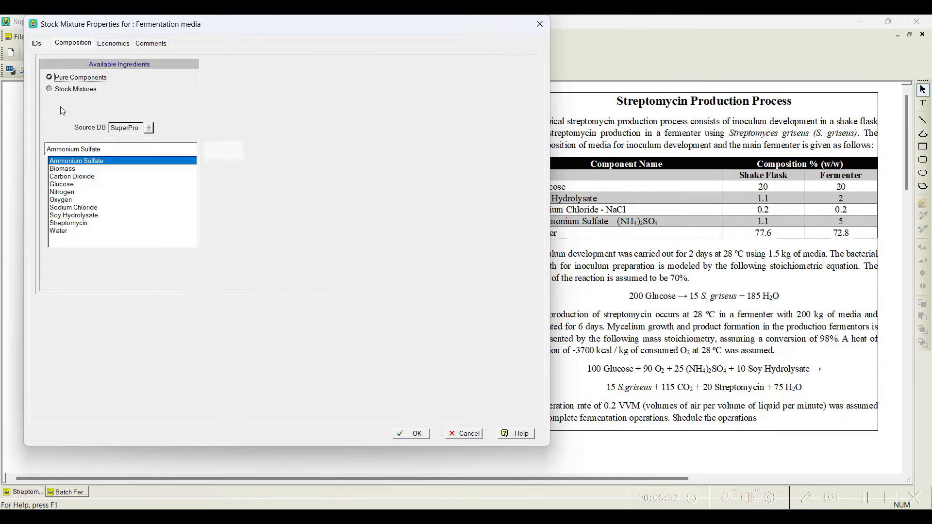
pyautogui.click(215, 155)
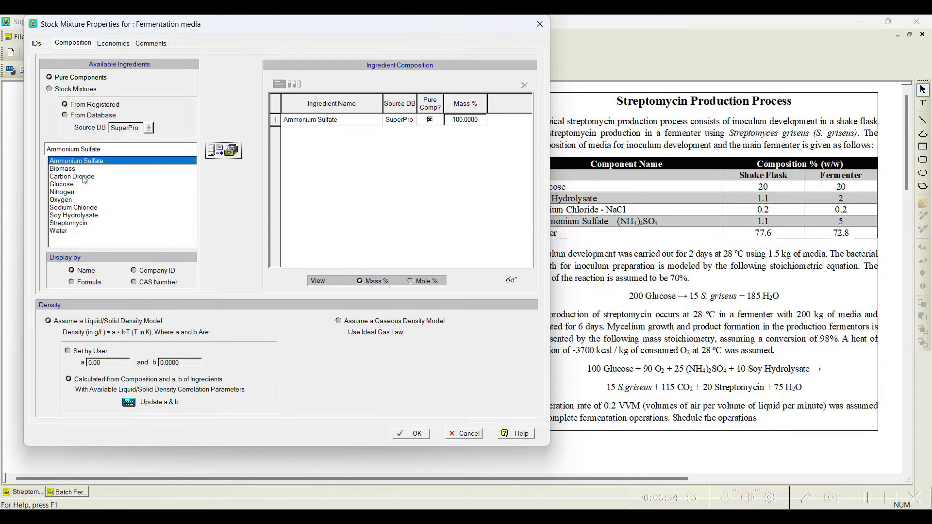
pyautogui.click(80, 184)
pyautogui.click(232, 155)
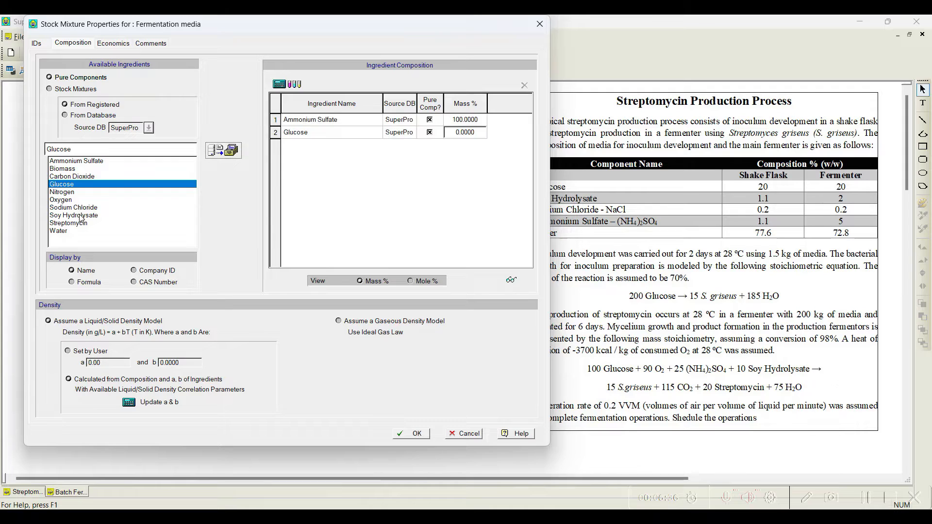
pyautogui.click(88, 208)
pyautogui.click(232, 151)
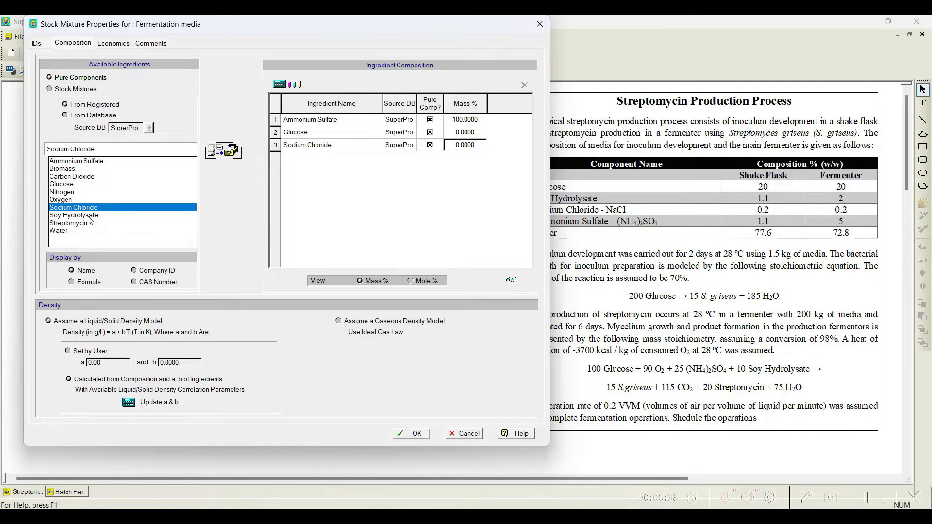
pyautogui.click(90, 216)
pyautogui.click(232, 152)
pyautogui.click(73, 231)
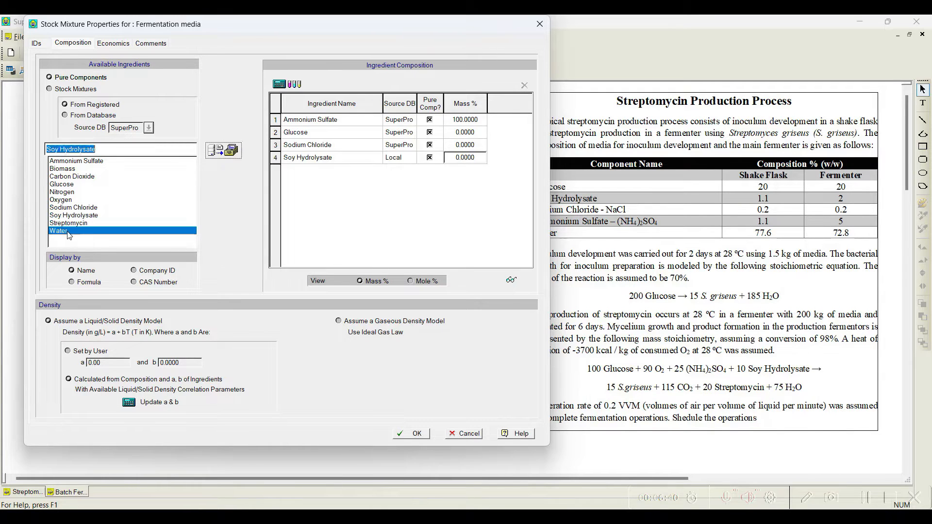
pyautogui.click(232, 151)
# Step: Set the mixture's mass percentages to 20 for Glucose and 5 for Ammonium Sulfate
pyautogui.moveTo(382, 30); pyautogui.dragTo(366, 29)
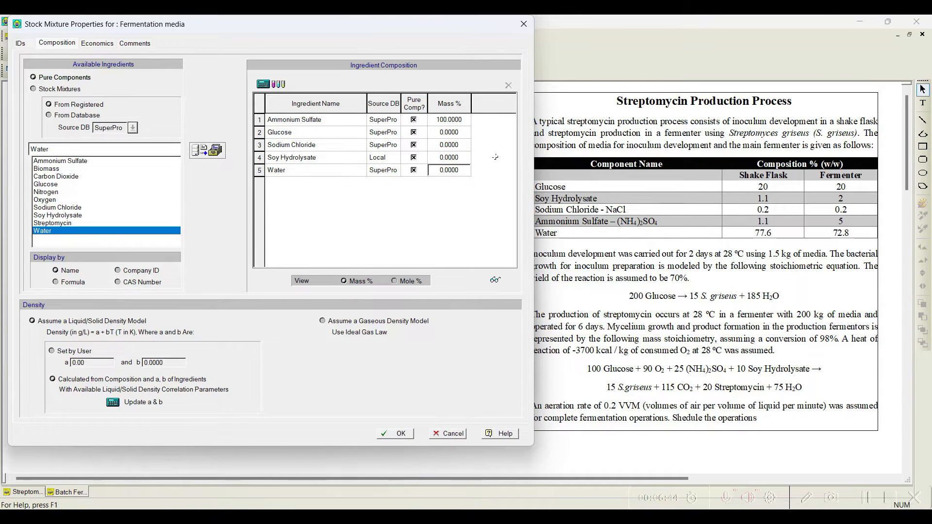
pyautogui.click(445, 133)
pyautogui.write('2')
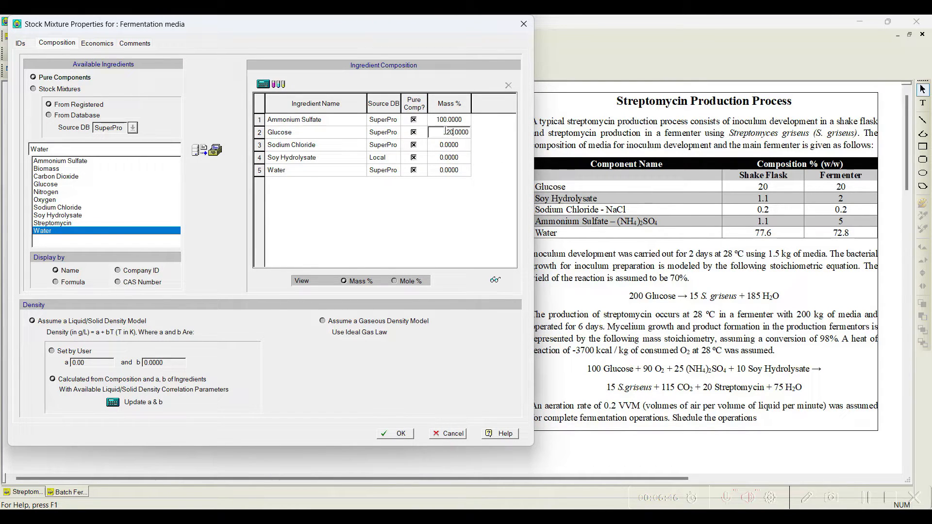
pyautogui.click(446, 119)
pyautogui.press('BackSpace')
pyautogui.press('BackSpace')
pyautogui.press('BackSpace')
pyautogui.write('5')
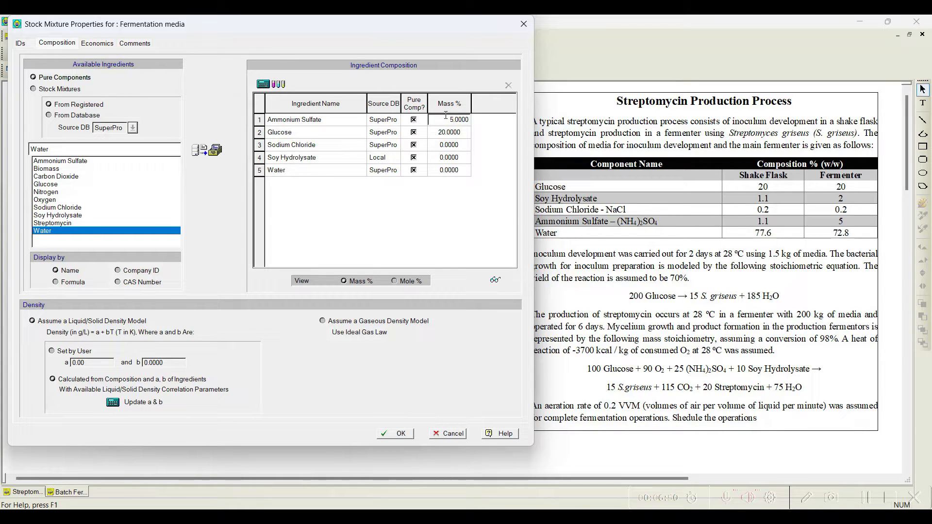
# Step: Set Soy Hydrolysate to 2 and Water to 72.8 mass percent, then accept the mixture and close the stock mixture registration
pyautogui.click(440, 158)
pyautogui.press('Delete')
pyautogui.write('2')
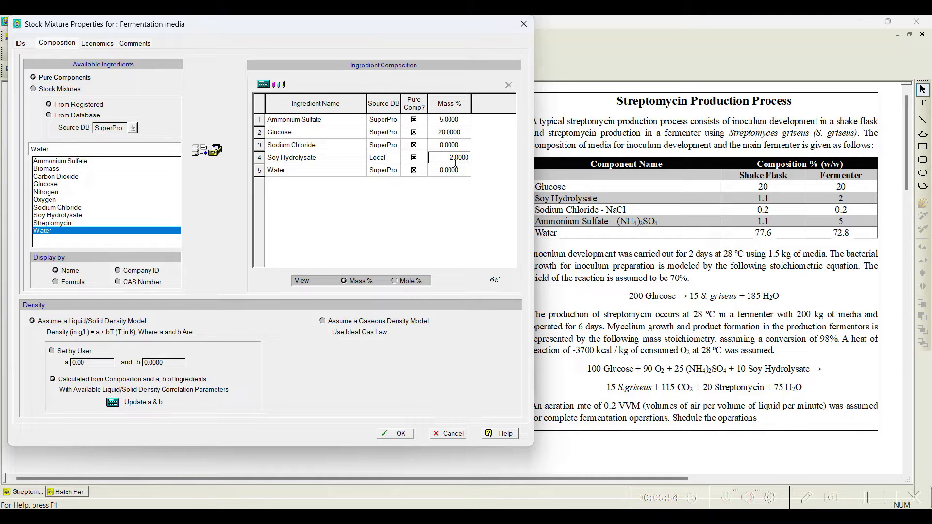
pyautogui.click(446, 171)
pyautogui.press('Delete')
pyautogui.write('72')
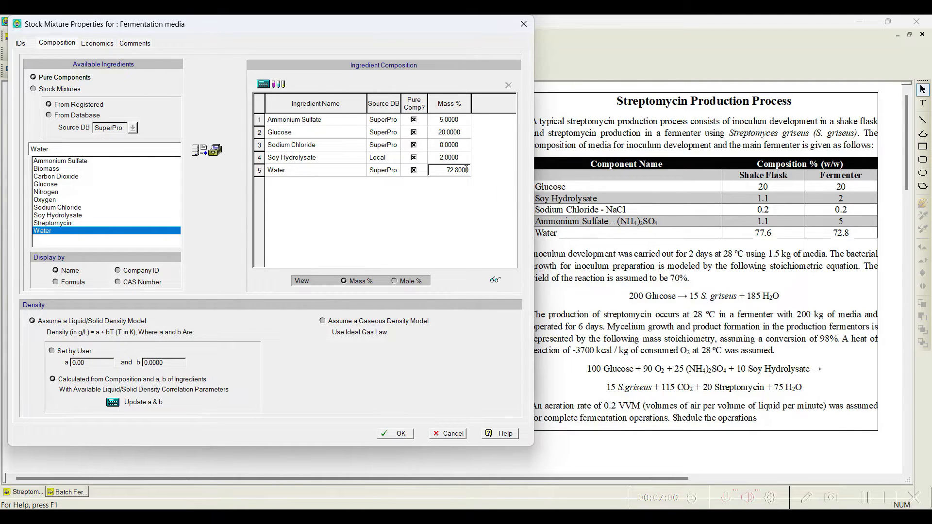
pyautogui.click(446, 144)
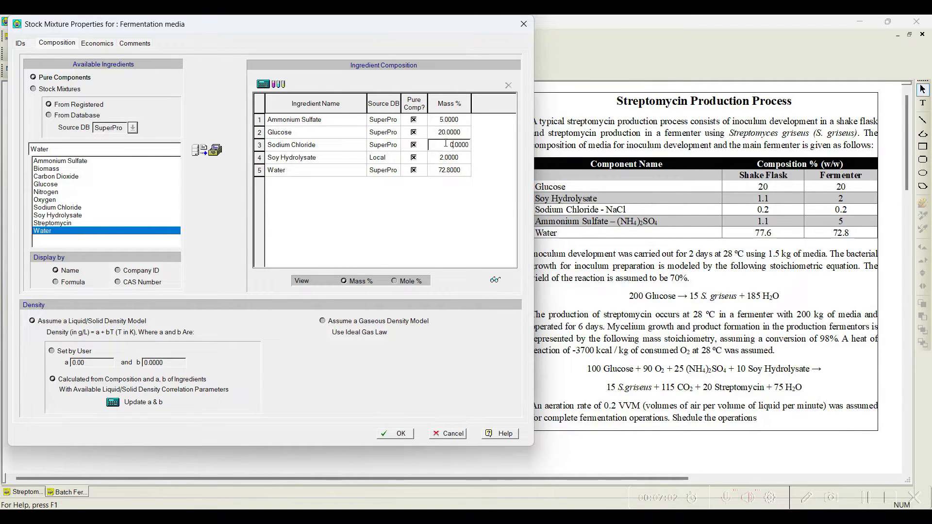
pyautogui.click(441, 169)
pyautogui.click(408, 439)
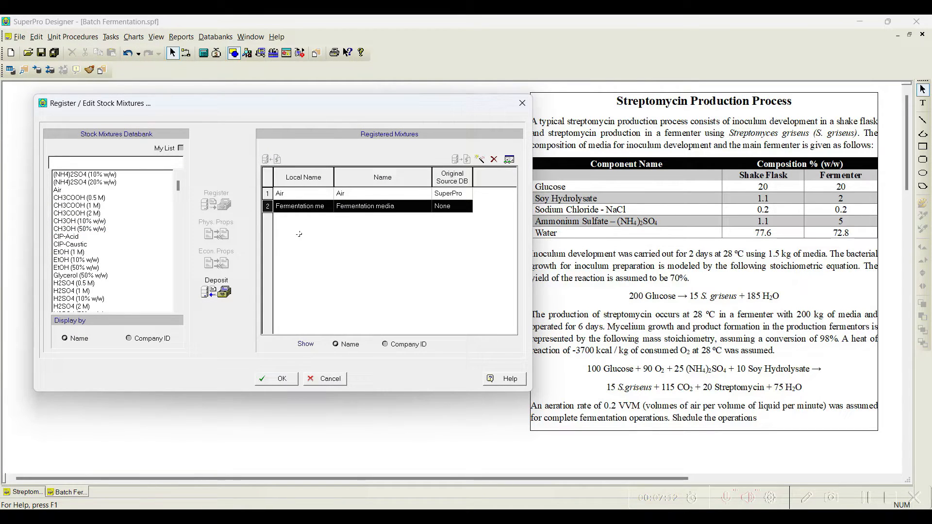
pyautogui.click(278, 381)
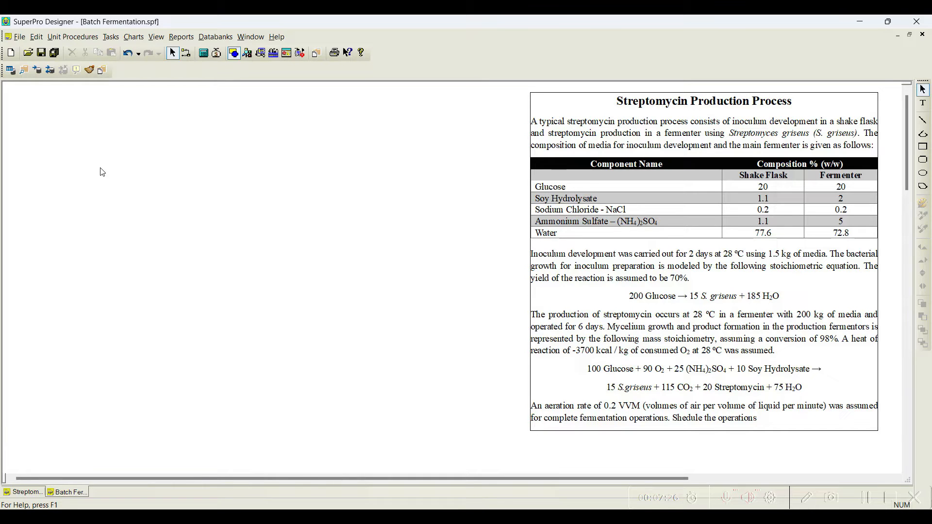
# Step: Place a shake flask inoculum preparation procedure on the flowsheet
pyautogui.click(74, 38)
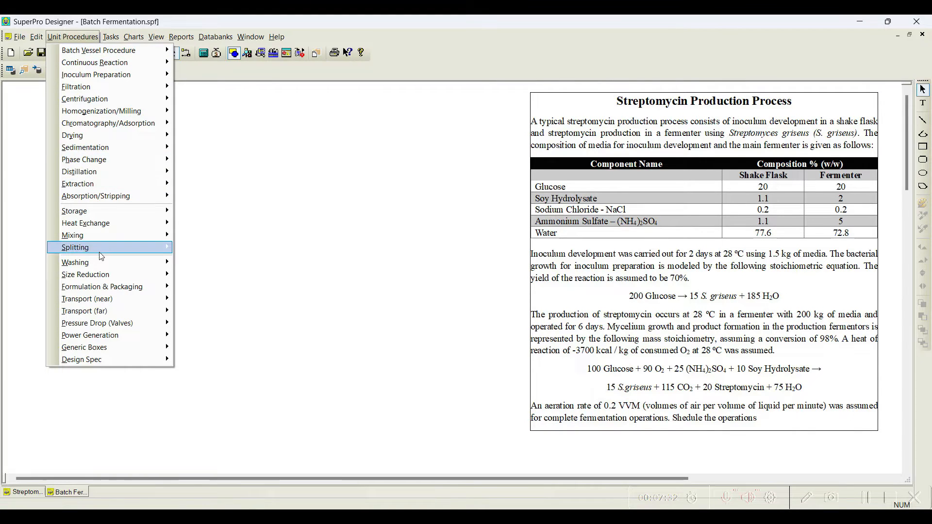
pyautogui.moveTo(105, 77)
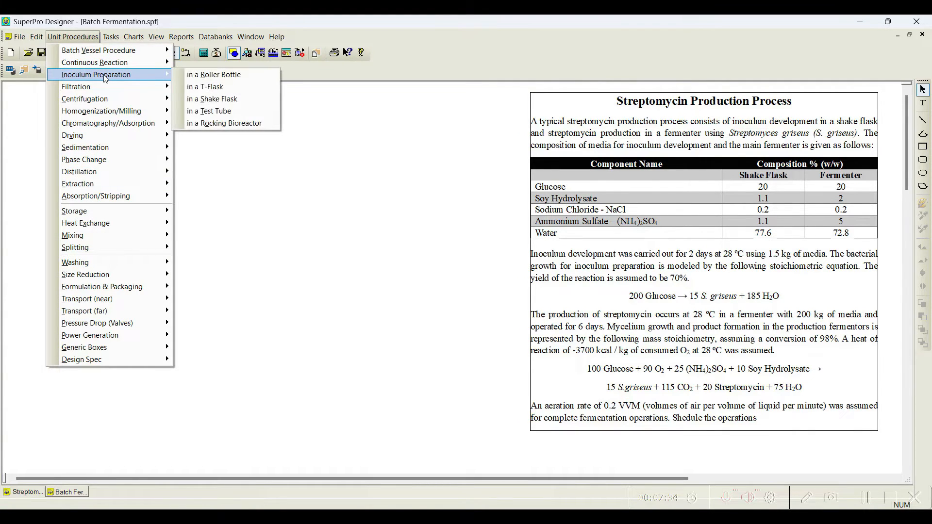
pyautogui.click(207, 98)
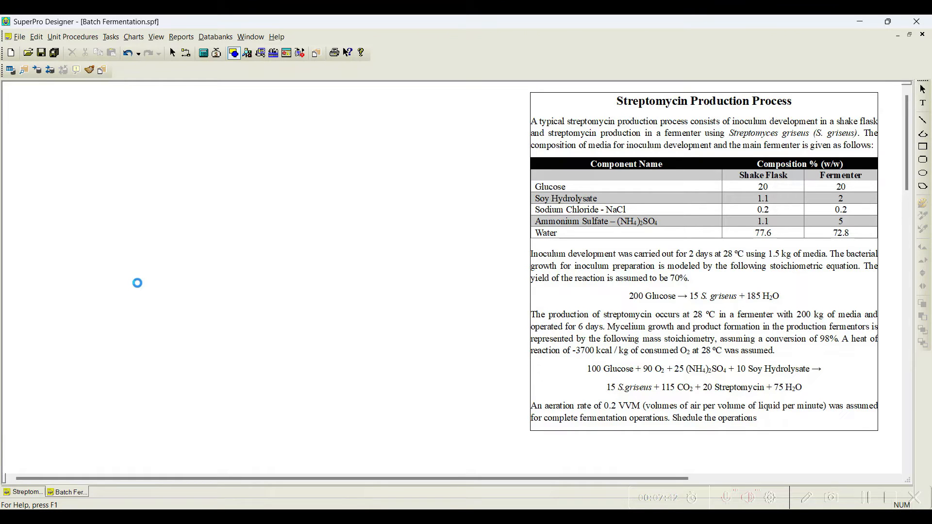
pyautogui.click(139, 290)
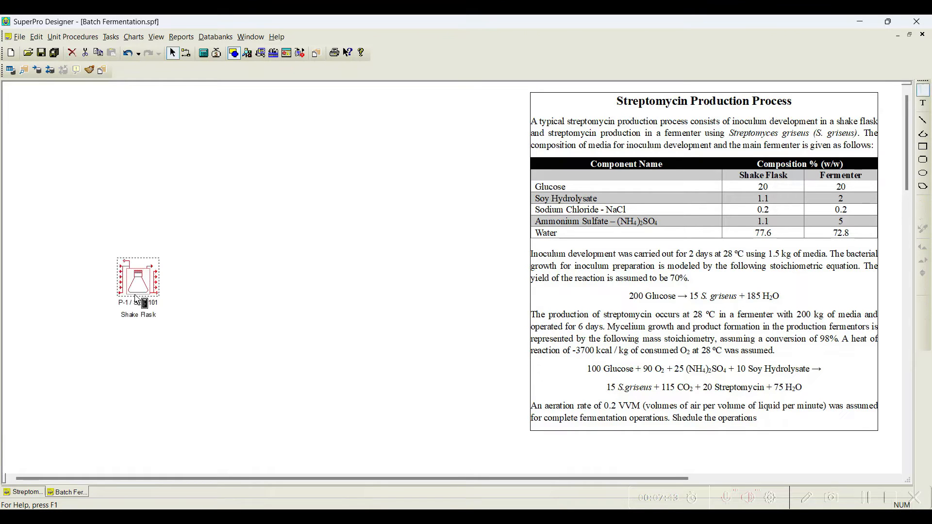
pyautogui.click(262, 306)
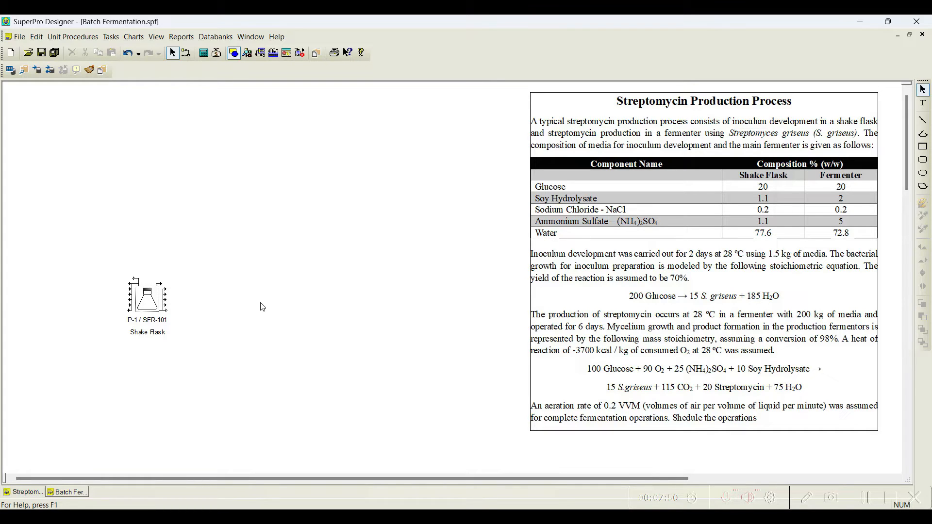
# Step: Draw a feed stream into the shake flask and an outlet stream leaving it
pyautogui.click(186, 53)
pyautogui.click(58, 280)
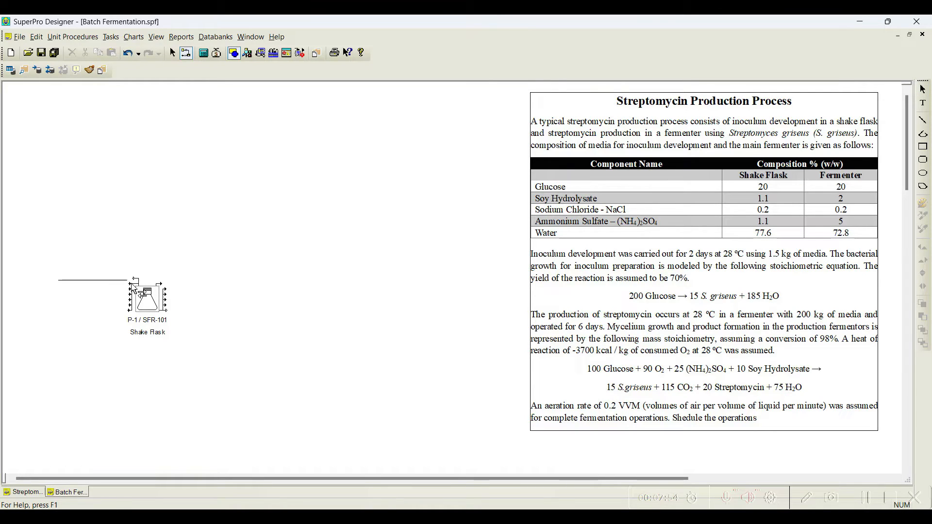
pyautogui.click(135, 281)
pyautogui.click(167, 310)
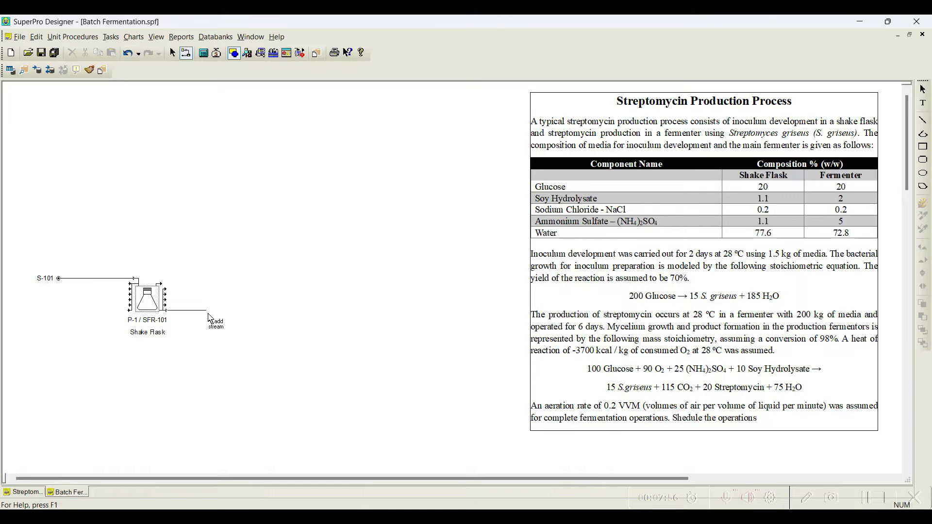
pyautogui.click(222, 312)
pyautogui.press('Escape')
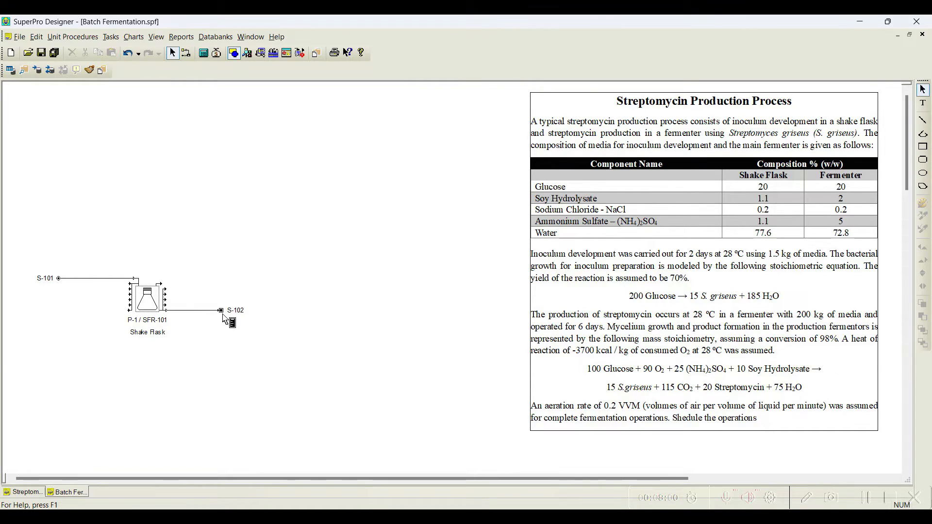
# Step: Relabel the shake flask's feed stream as Media
pyautogui.click(105, 278)
pyautogui.rightClick(105, 278)
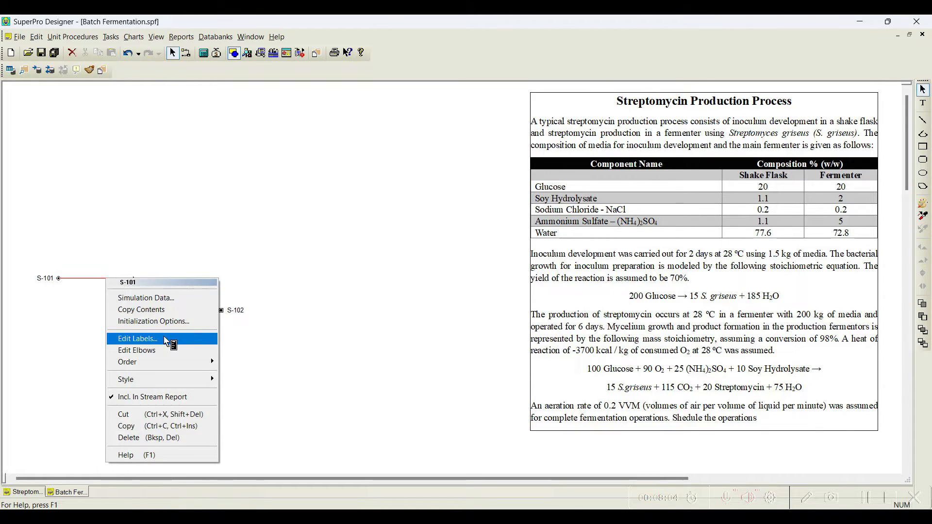
pyautogui.click(164, 339)
pyautogui.write('Media')
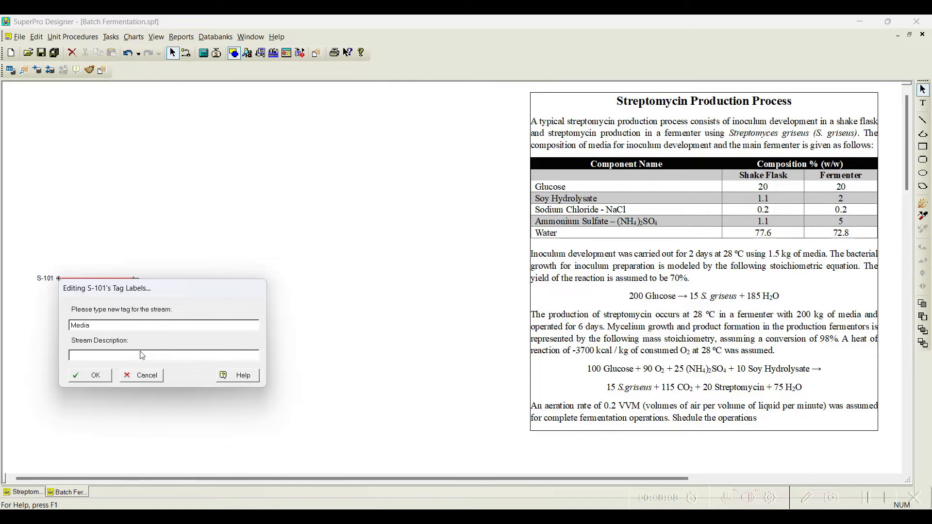
pyautogui.click(90, 375)
# Step: Relabel the shake flask's outlet stream as Inoculum
pyautogui.rightClick(204, 313)
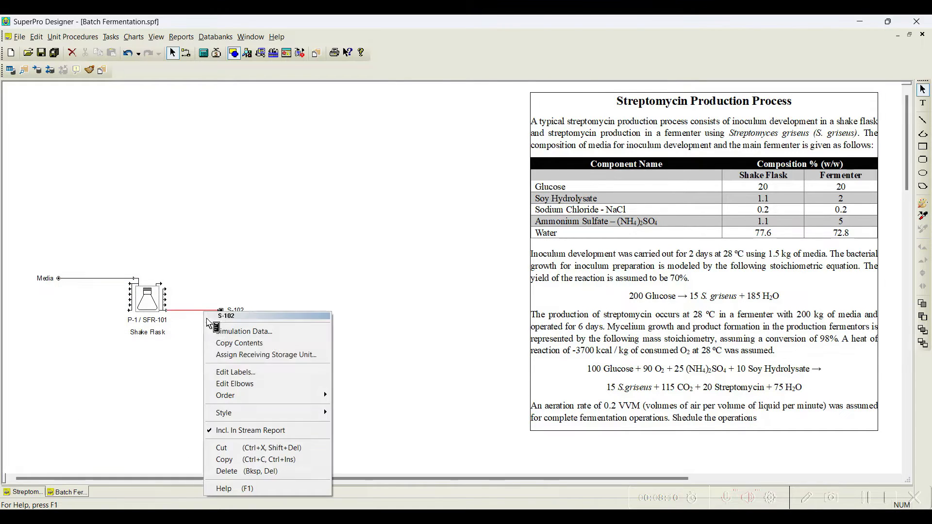
pyautogui.click(255, 374)
pyautogui.write('Innocum')
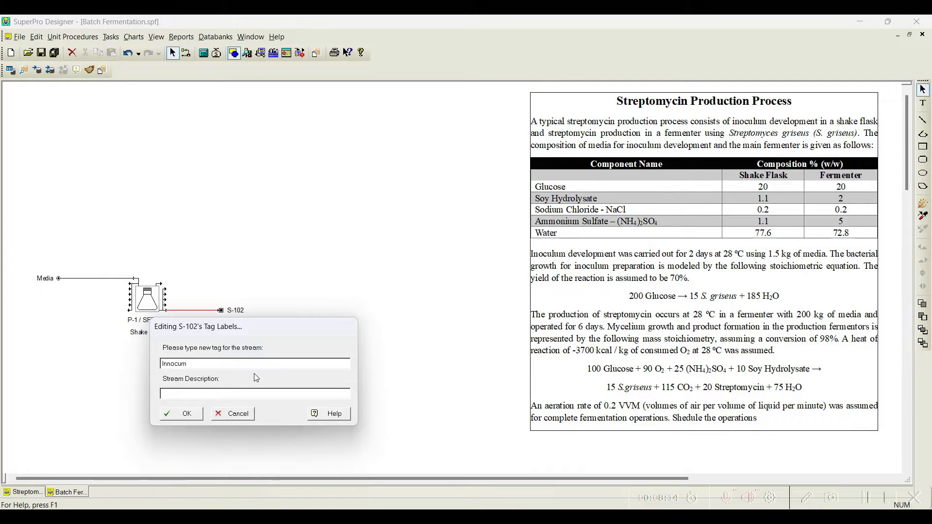
pyautogui.press('BackSpace')
pyautogui.write('lum')
pyautogui.click(181, 413)
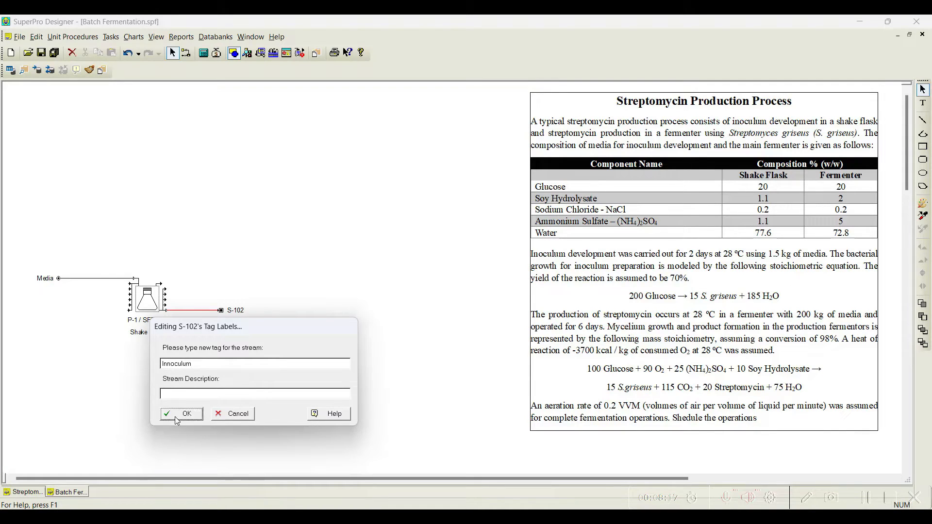
# Step: Add Charge, React (Stoichiometric) and Transfer Out operations, in that order, to the shake flask procedure
pyautogui.rightClick(149, 310)
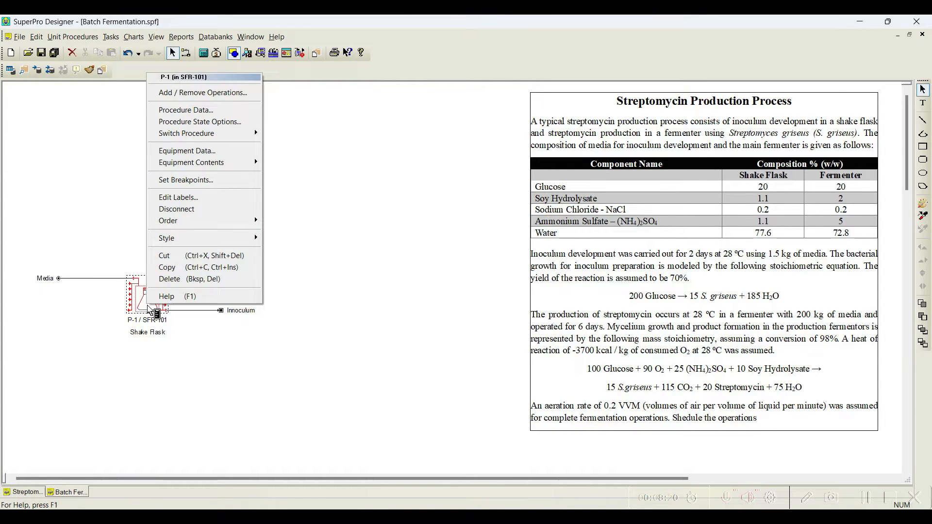
pyautogui.click(241, 92)
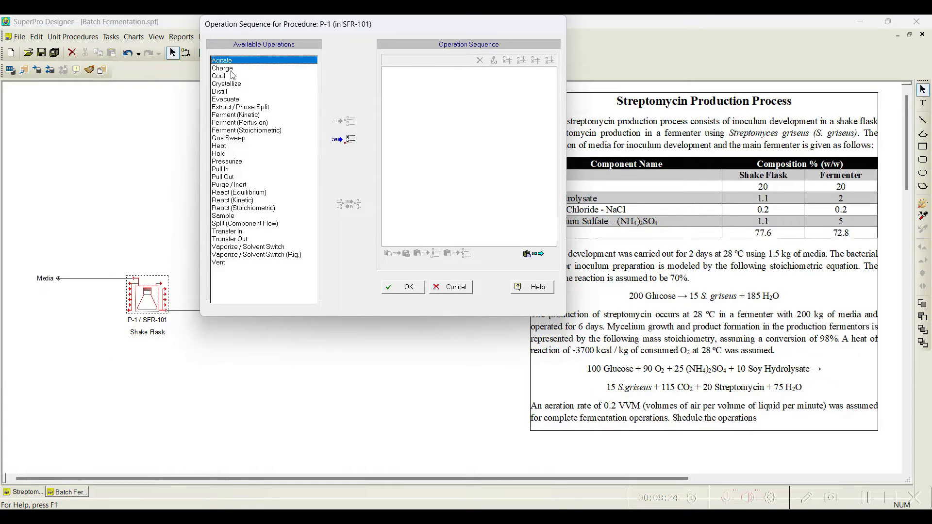
pyautogui.click(232, 69)
pyautogui.click(343, 139)
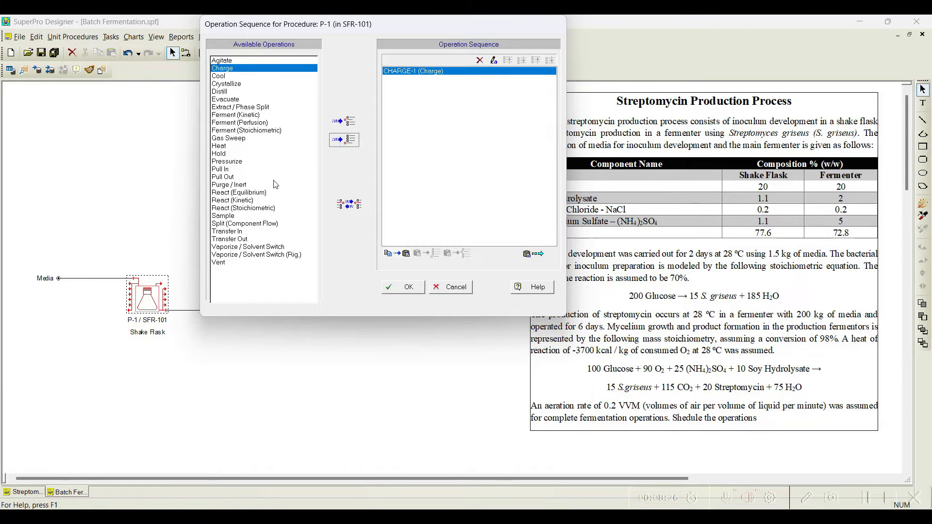
pyautogui.click(267, 208)
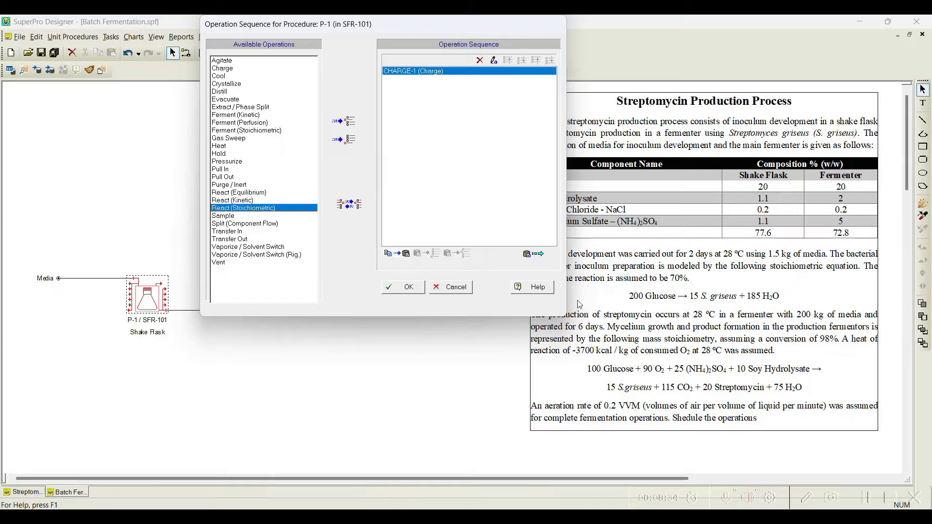
pyautogui.click(349, 142)
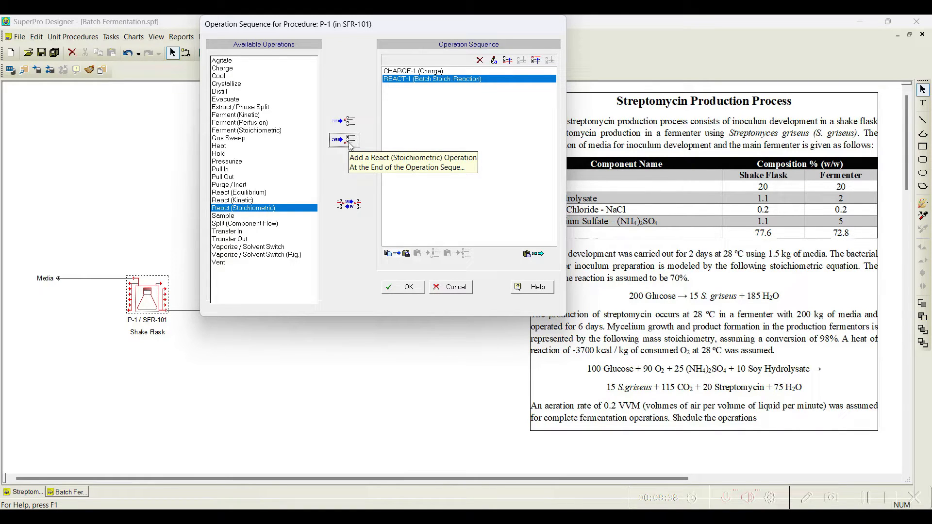
pyautogui.click(237, 240)
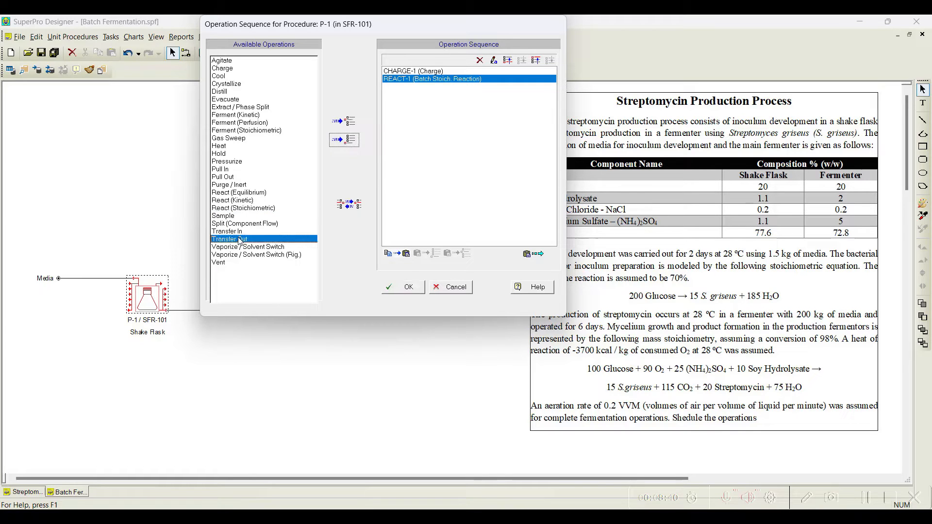
pyautogui.click(345, 141)
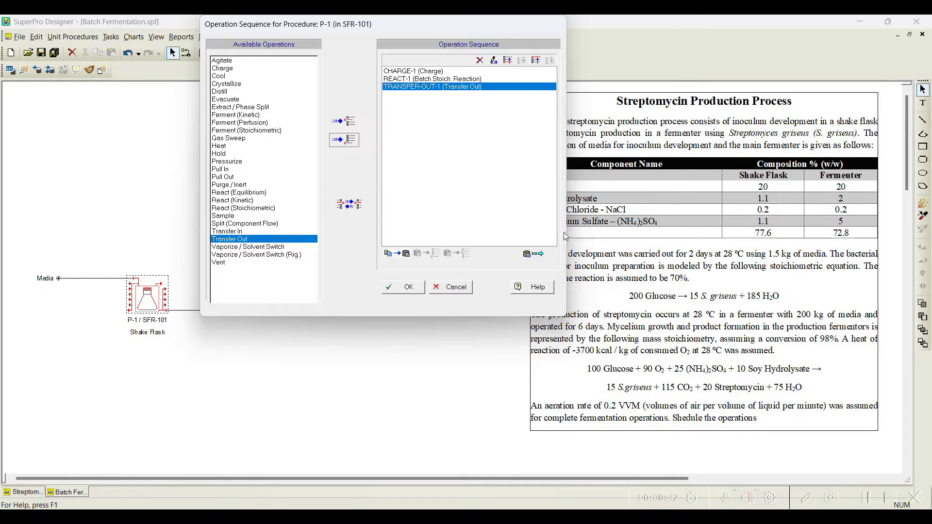
pyautogui.click(405, 287)
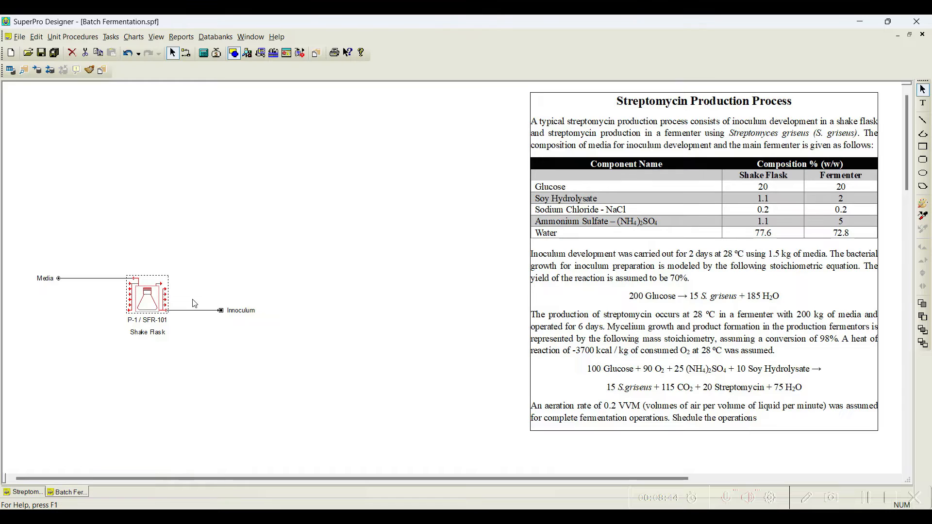
# Step: Open the Charge operation settings and set it to charge from the Media stream
pyautogui.rightClick(145, 307)
pyautogui.moveTo(208, 55)
pyautogui.click(299, 56)
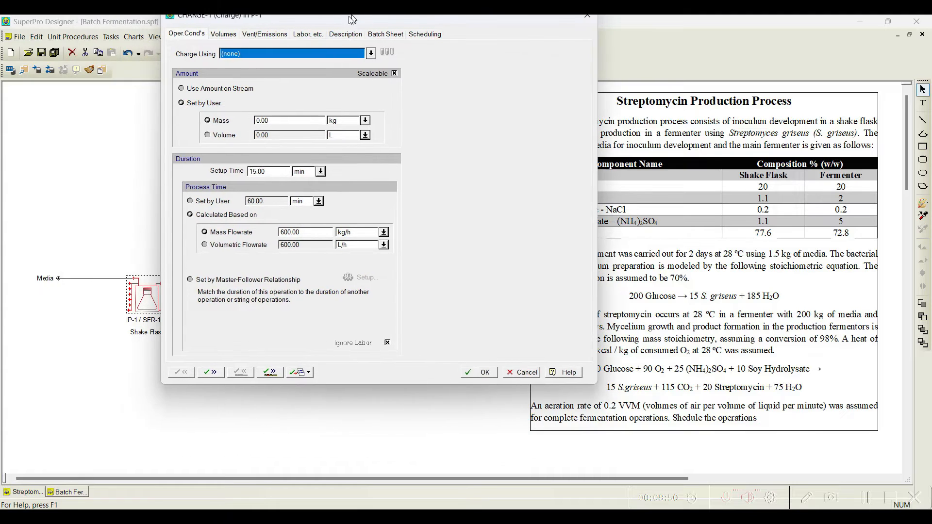
pyautogui.click(371, 63)
pyautogui.click(275, 82)
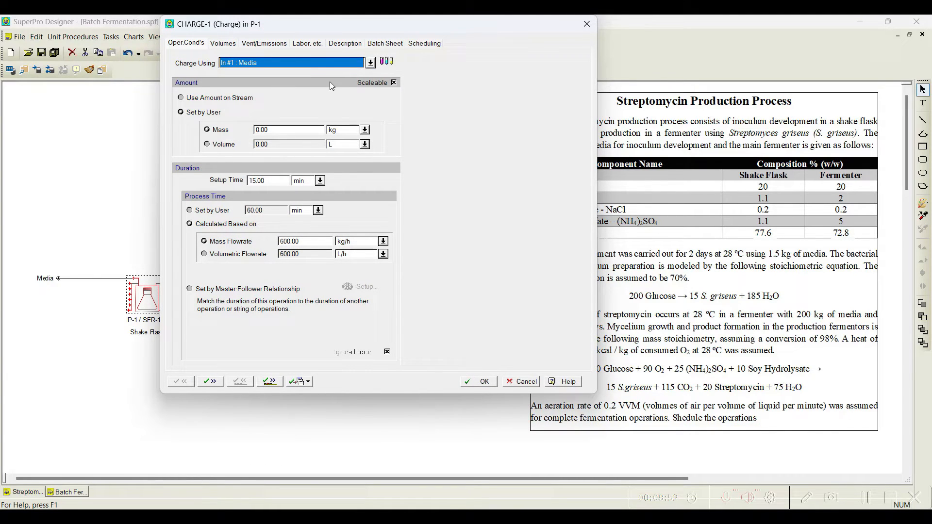
pyautogui.moveTo(368, 30); pyautogui.dragTo(264, 38)
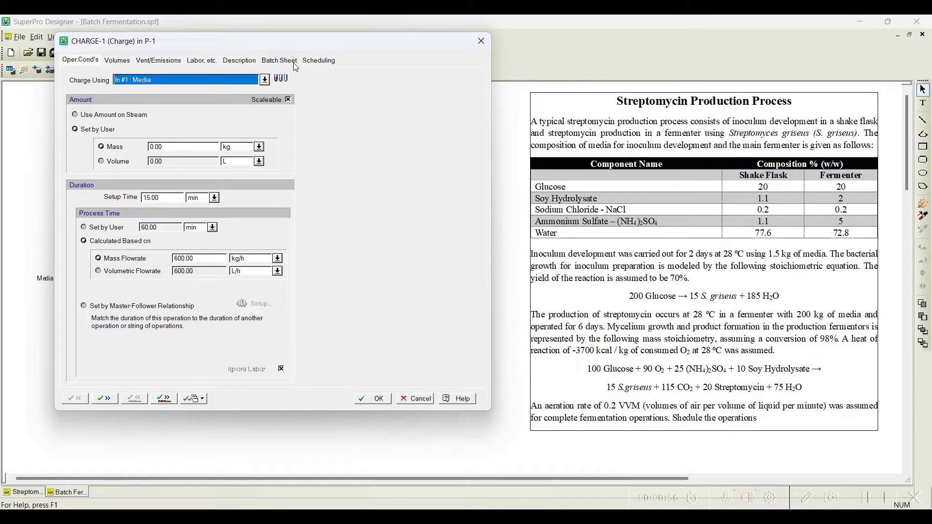
# Step: Set the charge amount to use the amount on the stream
pyautogui.click(283, 80)
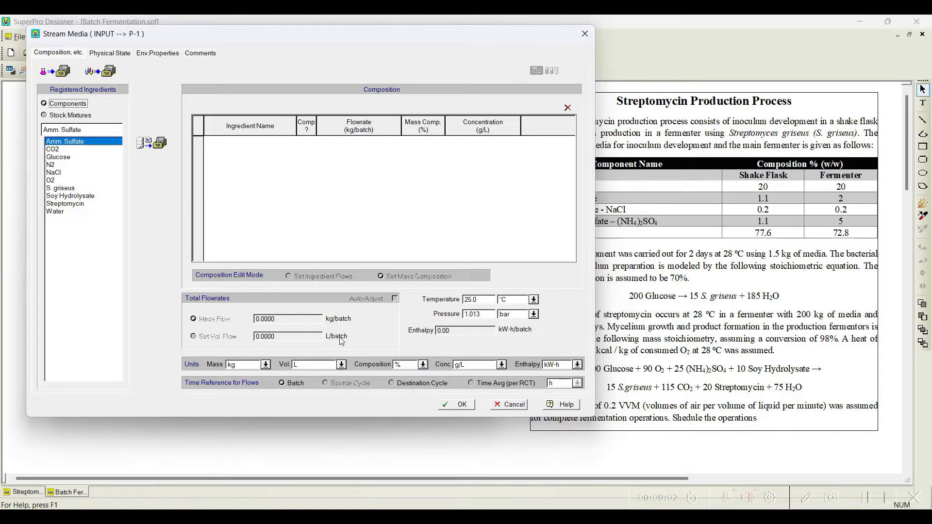
pyautogui.click(509, 404)
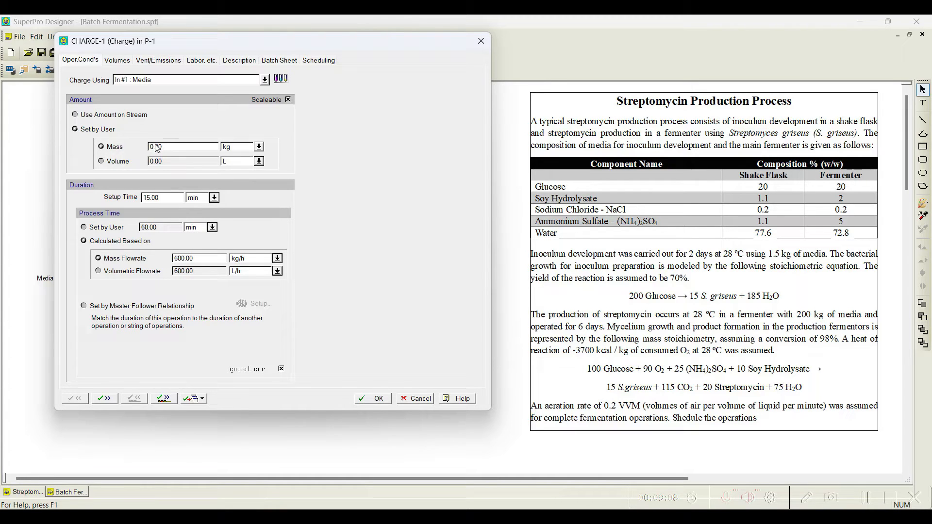
pyautogui.click(102, 117)
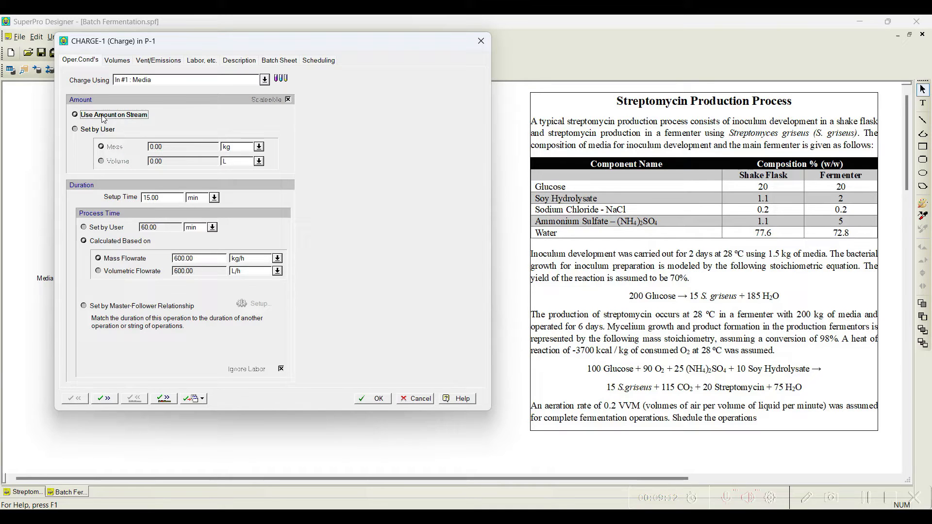
# Step: Open the Media stream's composition and add Glucose, Amm. Sulfate, Soy Hydrolysate, NaCl and Water as ingredients
pyautogui.click(281, 80)
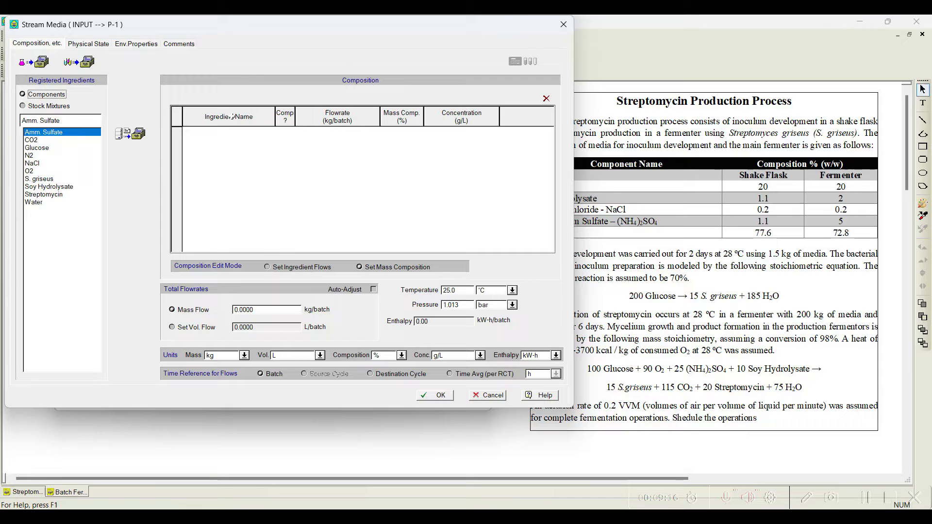
pyautogui.moveTo(245, 29)
pyautogui.mouseDown()
pyautogui.moveTo(199, 29)
pyautogui.moveTo(229, 31)
pyautogui.mouseUp()
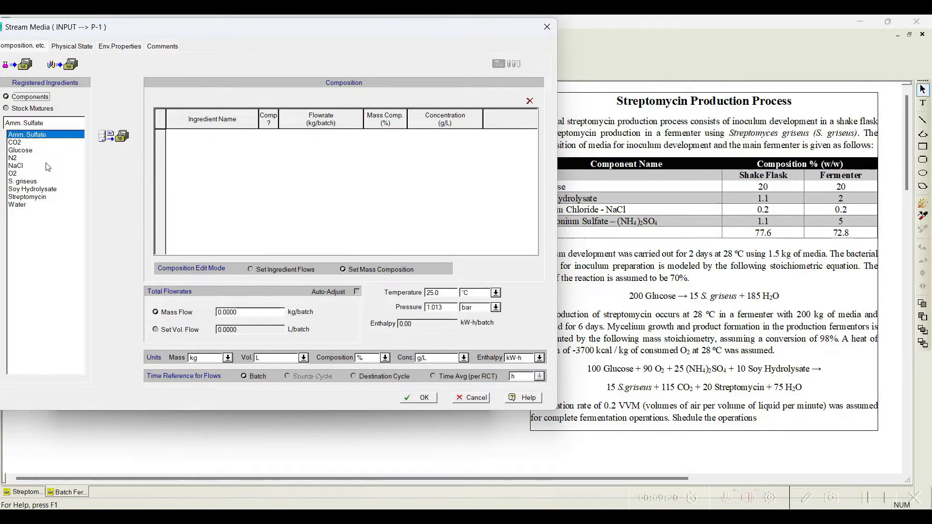
pyautogui.click(43, 150)
pyautogui.click(114, 136)
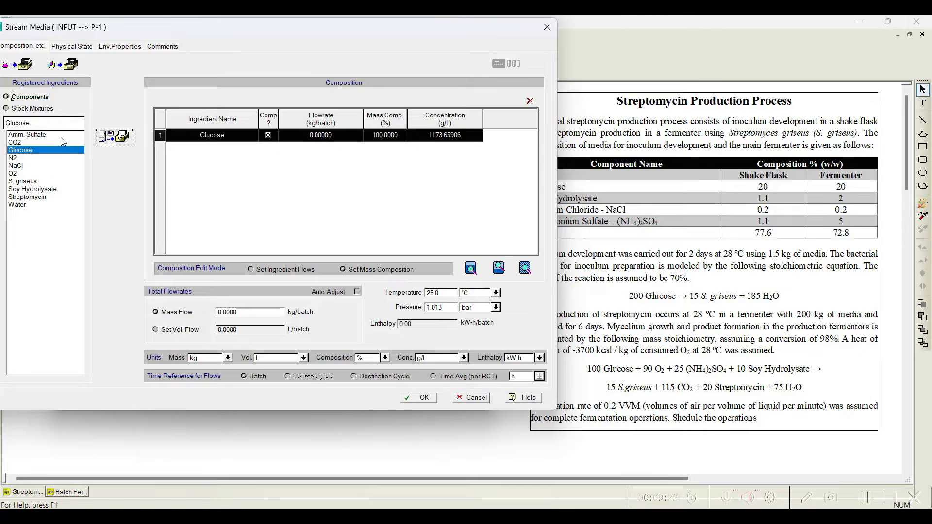
pyautogui.click(61, 135)
pyautogui.click(114, 135)
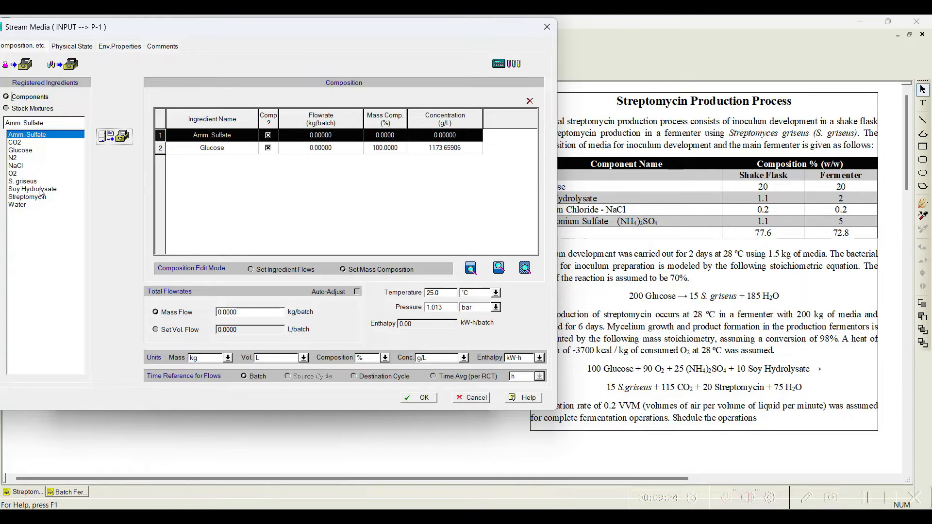
pyautogui.click(44, 189)
pyautogui.click(113, 137)
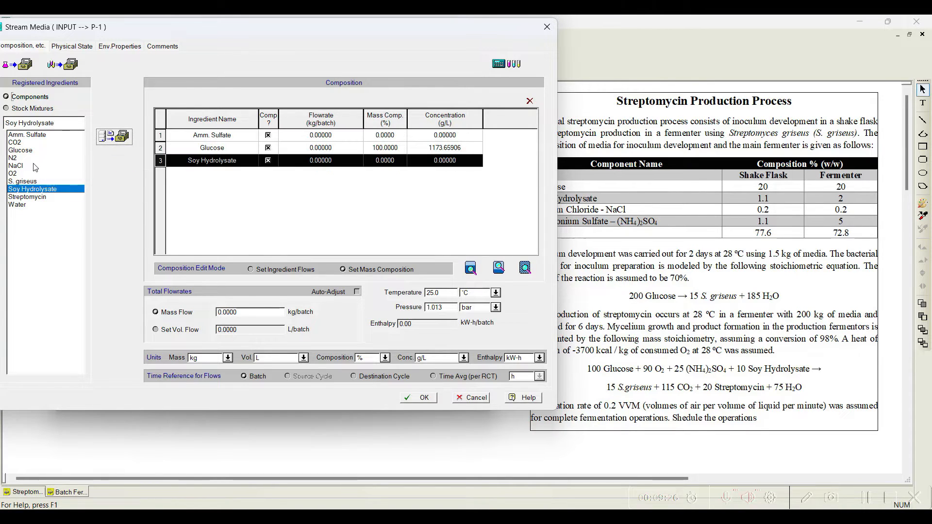
pyautogui.click(33, 166)
pyautogui.click(113, 136)
pyautogui.click(34, 205)
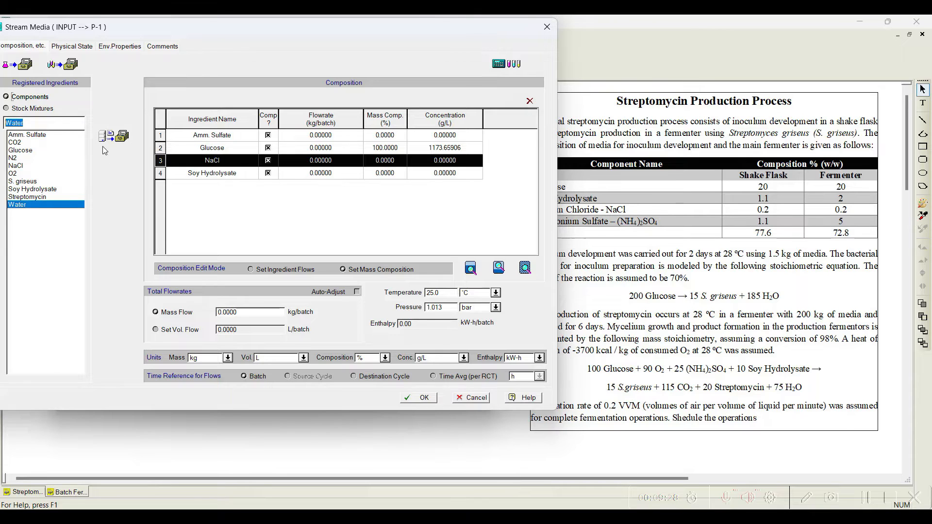
pyautogui.click(113, 136)
# Step: Set the Media stream's total mass flow to 1.5 kg/batch
pyautogui.click(240, 313)
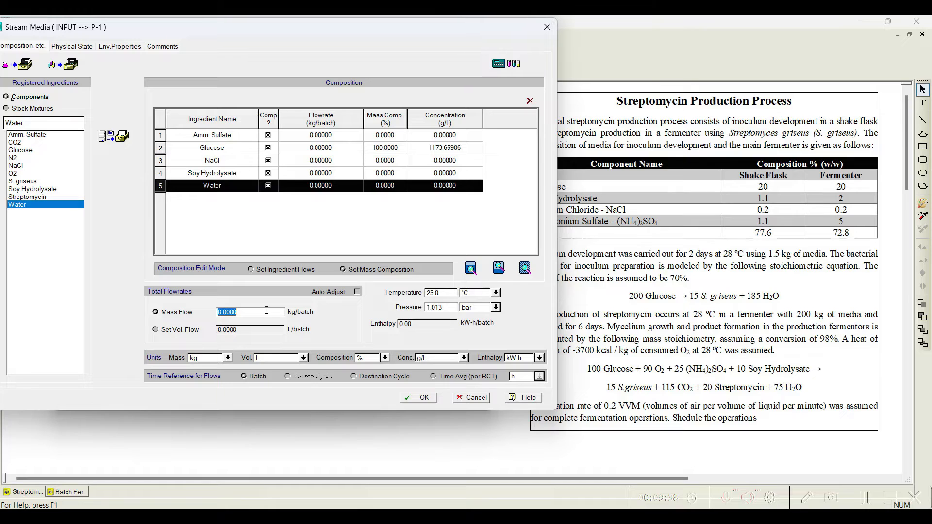
pyautogui.write('1.5')
# Step: Set mass compositions to Amm. Sulfate 1.1, Glucose 20, NaCl 0.2, Soy Hydrolysate 1.1, Water 77.6 percent and accept
pyautogui.click(392, 135)
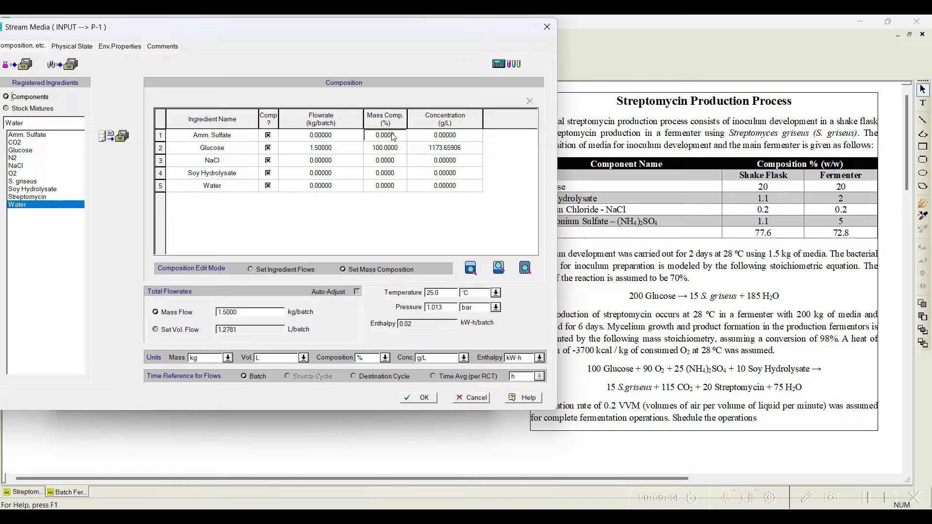
pyautogui.write('1.1')
pyautogui.doubleClick(379, 148)
pyautogui.write('20')
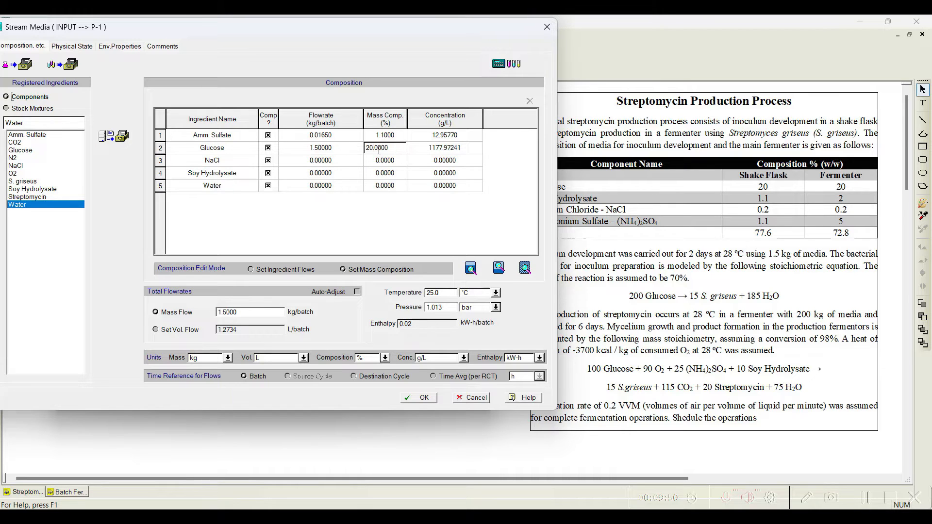
pyautogui.click(383, 161)
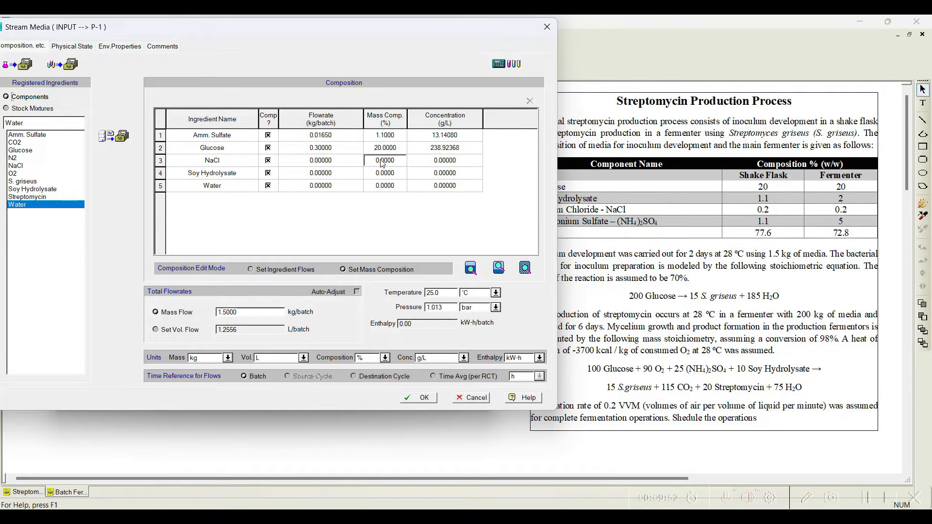
pyautogui.write('0.2')
pyautogui.click(383, 173)
pyautogui.write('1.1')
pyautogui.click(382, 185)
pyautogui.write('77.6')
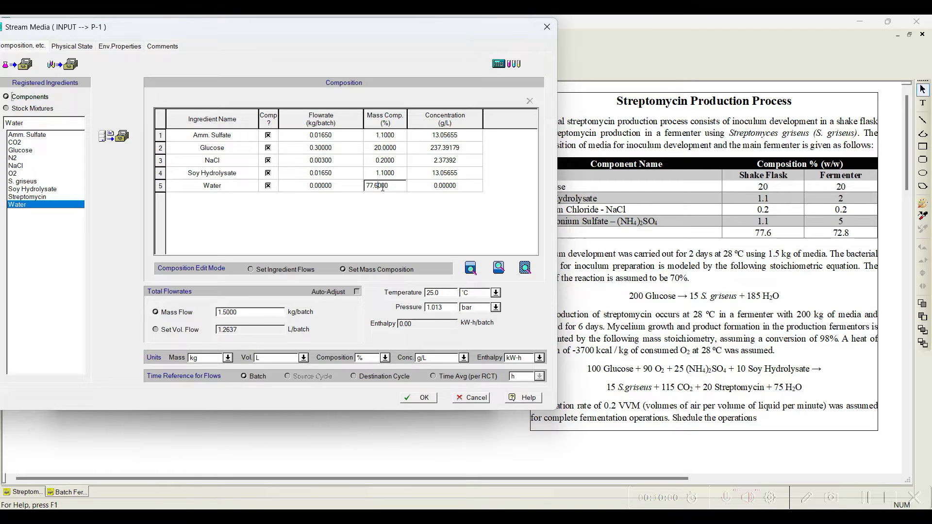
pyautogui.click(418, 196)
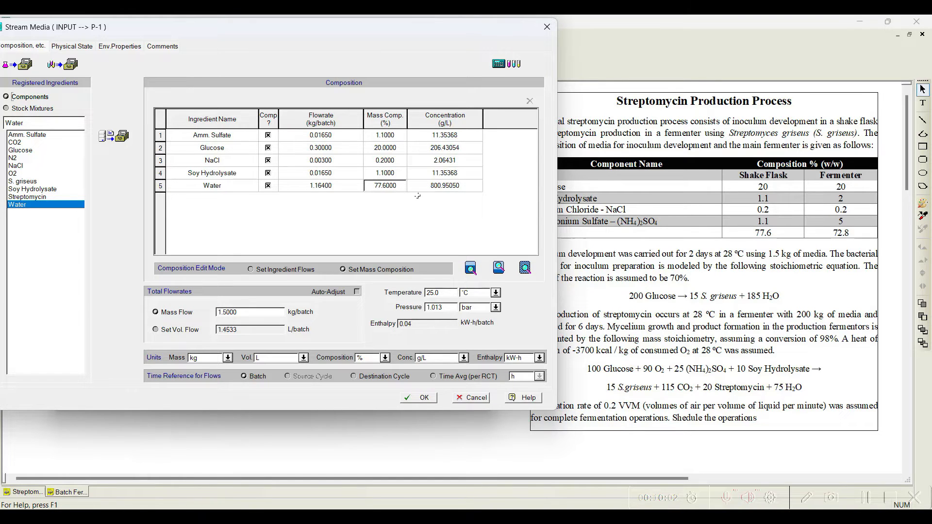
pyautogui.click(418, 398)
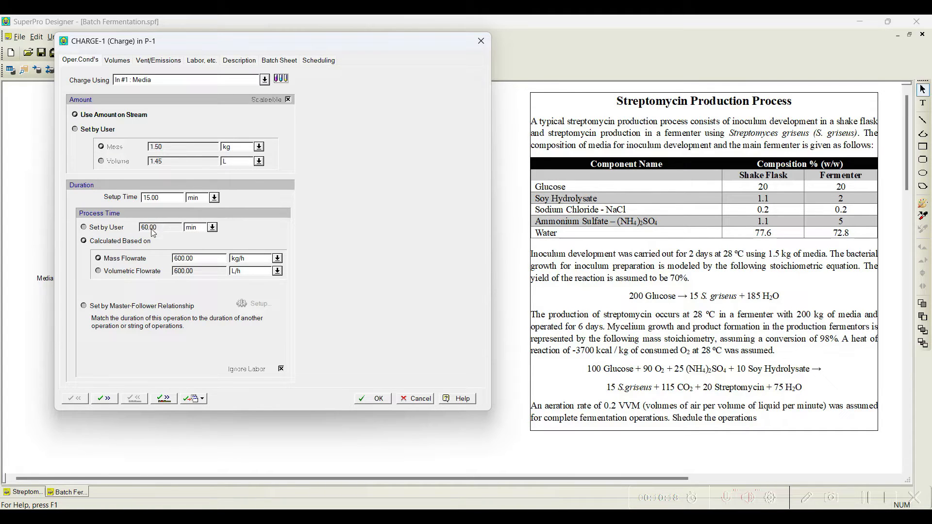
# Step: Set the charge process time by user to 10 min and move on to the next operation
pyautogui.click(107, 227)
pyautogui.doubleClick(160, 229)
pyautogui.write('10')
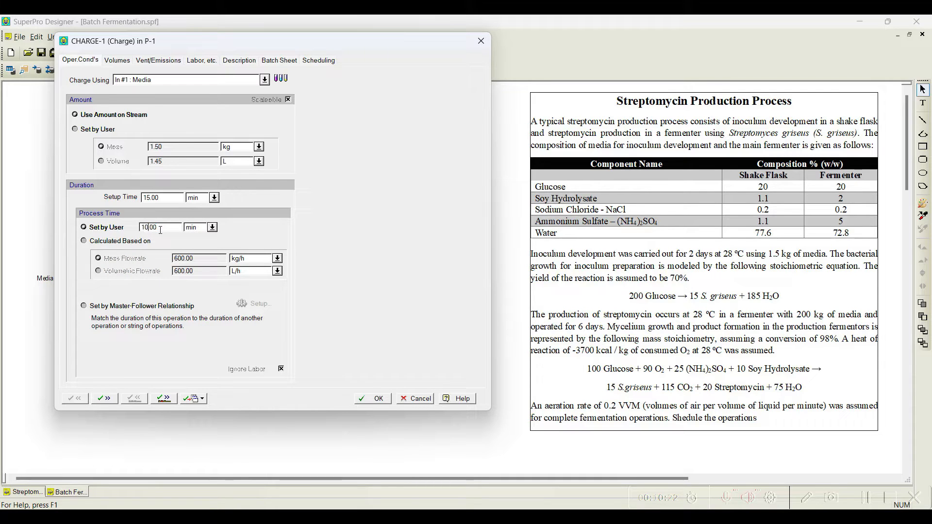
pyautogui.click(164, 398)
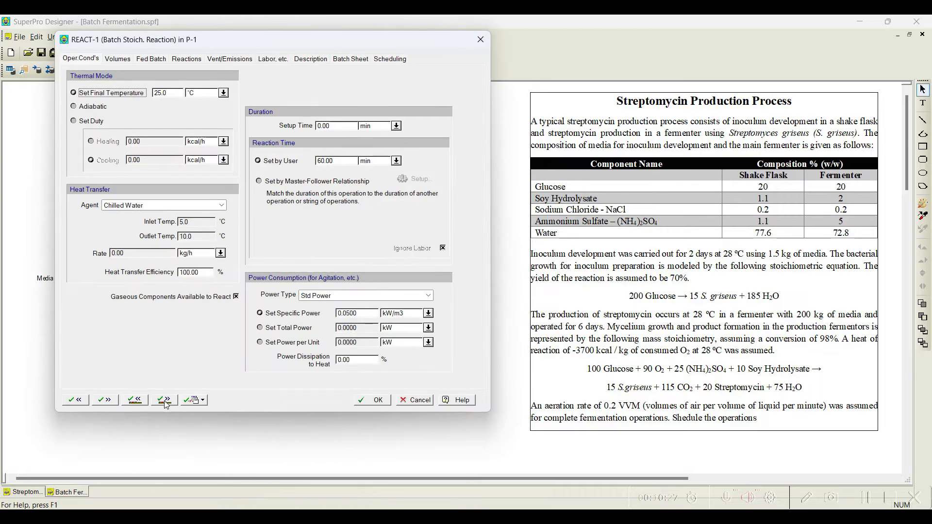
# Step: Set the batch reaction's final temperature to 28 °C and choose Steam as the heat transfer agent
pyautogui.click(171, 92)
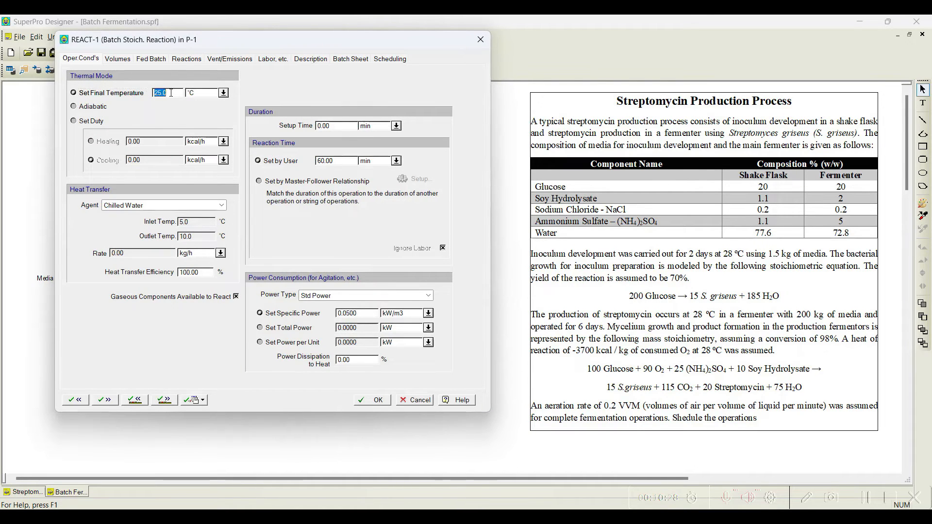
pyautogui.moveTo(194, 47); pyautogui.dragTo(171, 44)
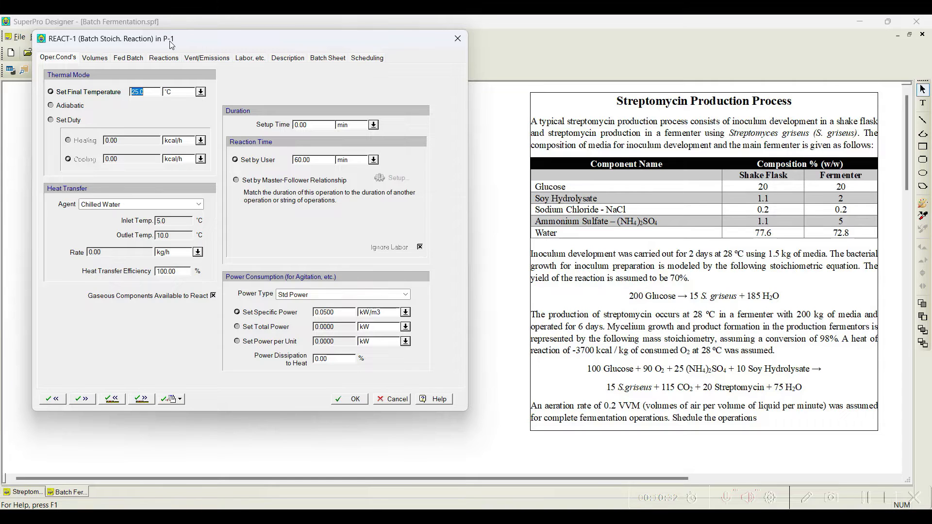
pyautogui.write('20')
pyautogui.click(199, 203)
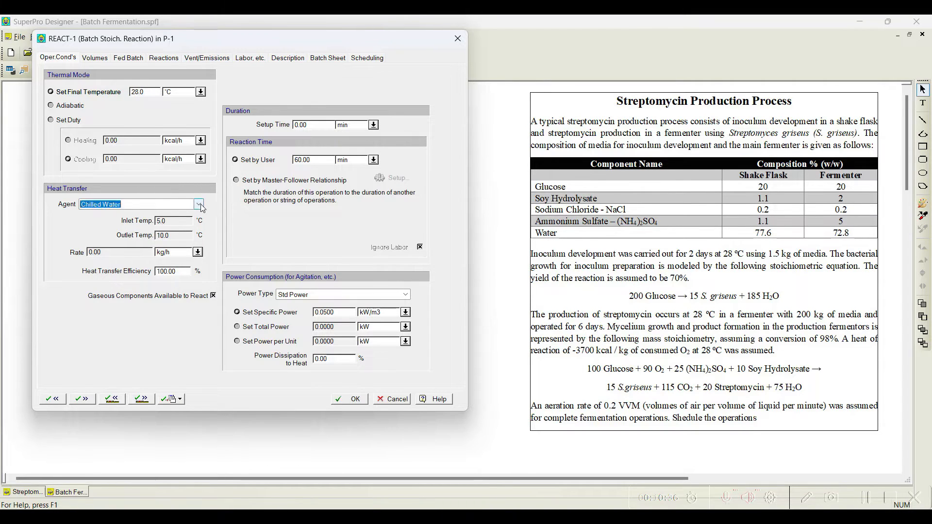
pyautogui.click(246, 305)
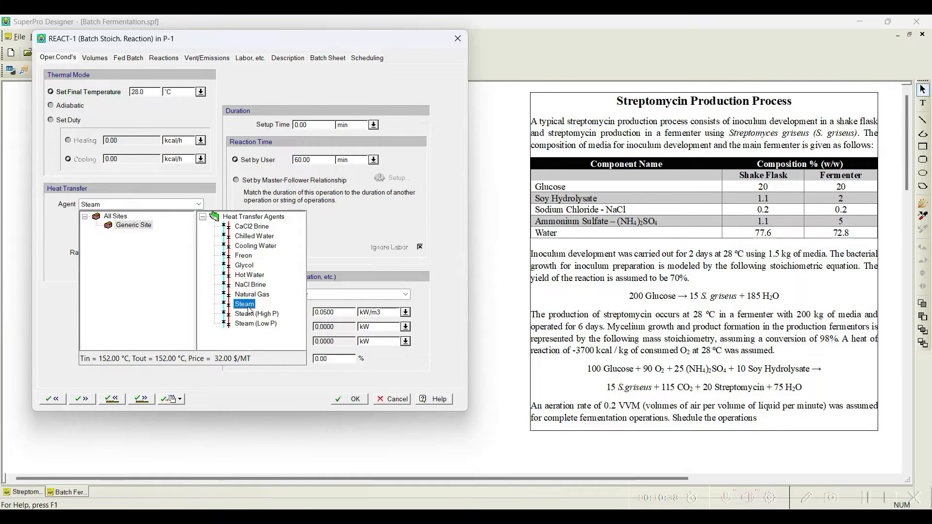
pyautogui.click(333, 245)
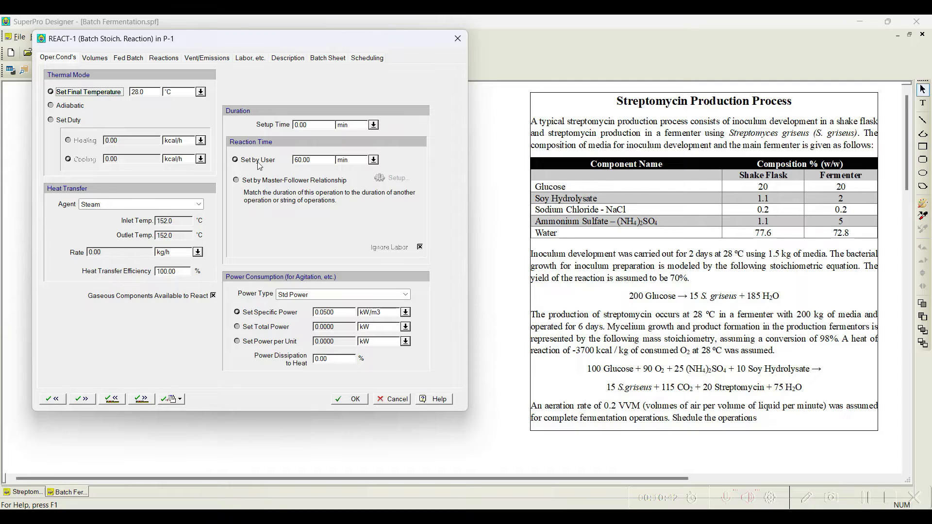
# Step: Set the user-defined reaction time to 2 days
pyautogui.click(373, 159)
pyautogui.click(357, 194)
pyautogui.doubleClick(317, 160)
pyautogui.write('2')
# Step: Open the reaction stoichiometry and add Glucose as reactant, S. griseus and Water as products
pyautogui.click(155, 60)
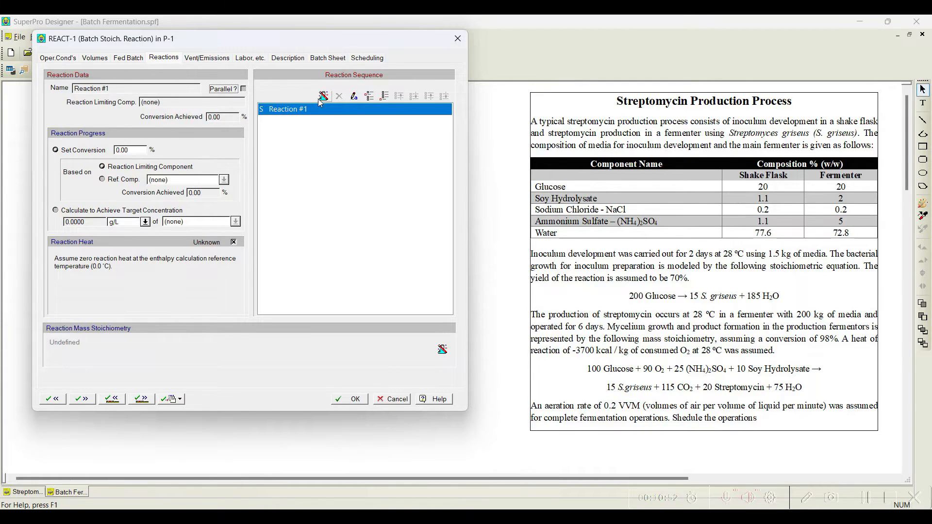
pyautogui.click(356, 97)
pyautogui.moveTo(397, 31); pyautogui.dragTo(330, 34)
pyautogui.click(241, 71)
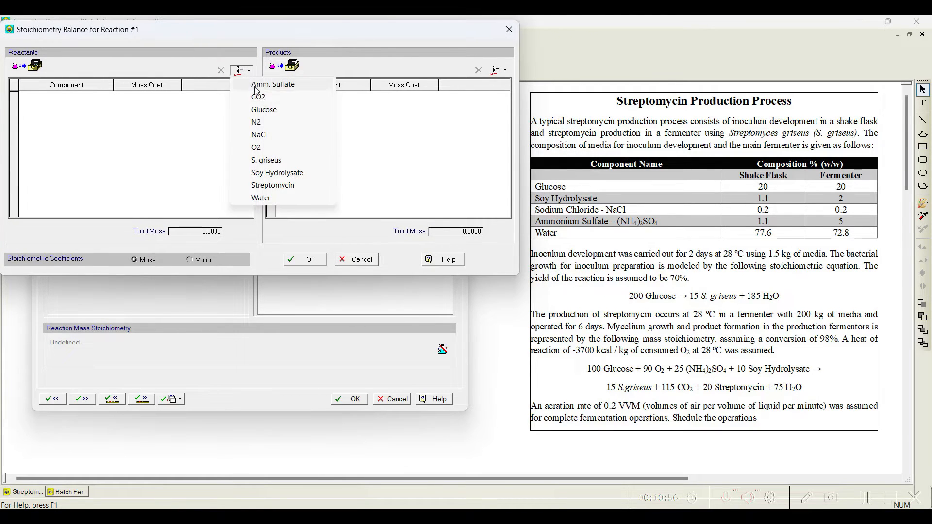
pyautogui.click(263, 110)
pyautogui.click(499, 70)
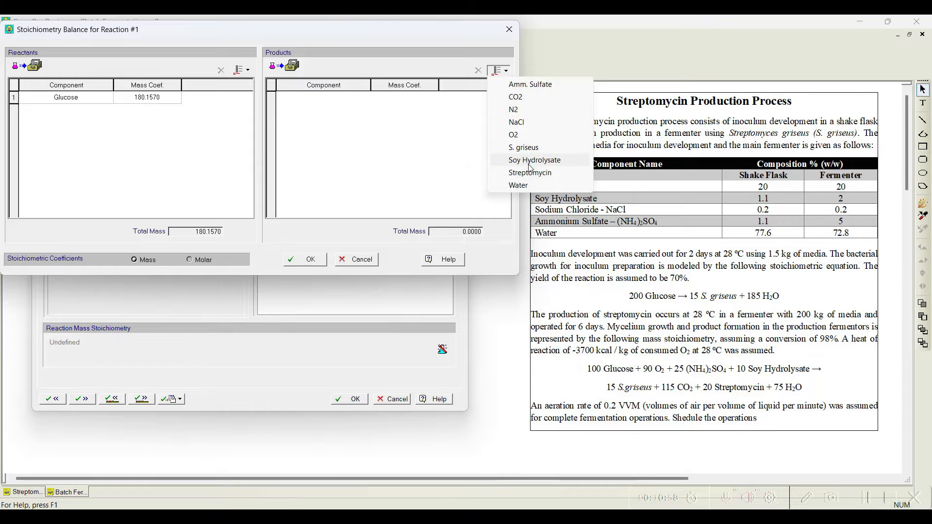
pyautogui.click(529, 147)
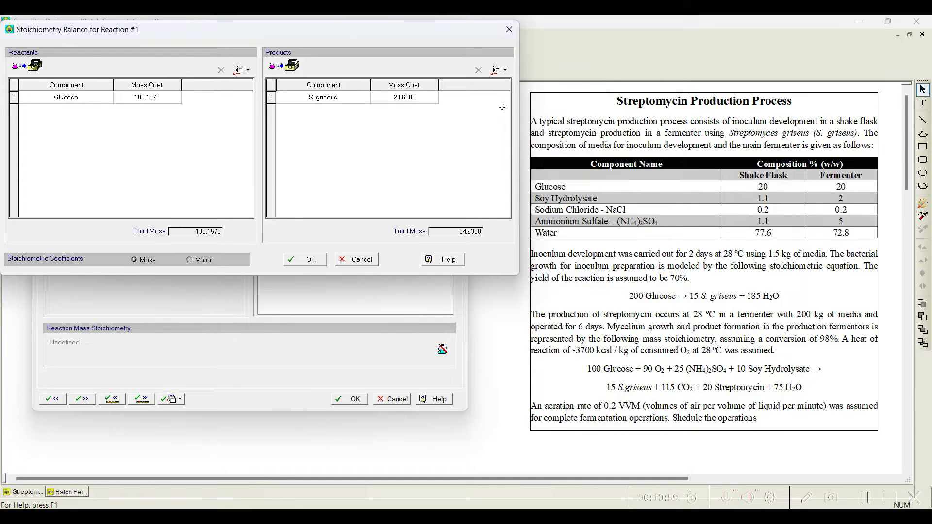
pyautogui.click(500, 72)
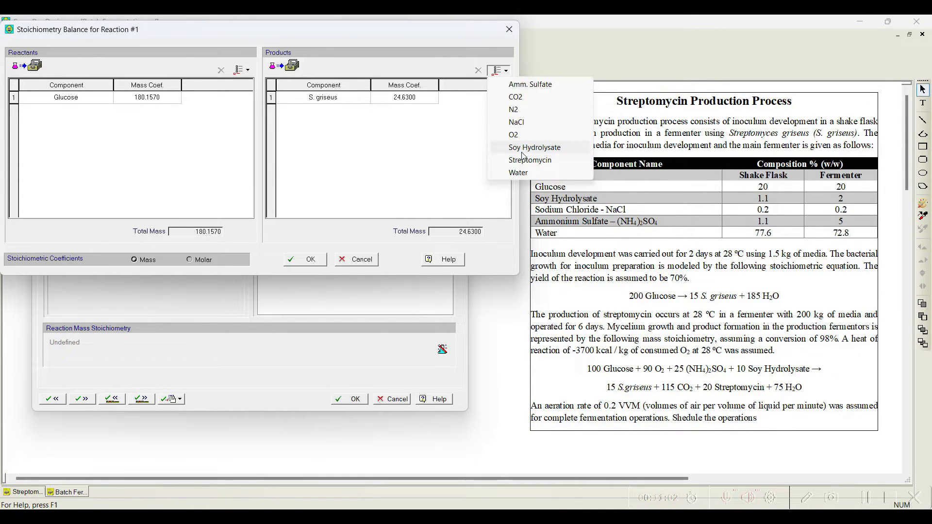
pyautogui.click(518, 173)
# Step: Set mass coefficients to Glucose 200, S. griseus 15 and Water 185, and accept the stoichiometry
pyautogui.click(152, 97)
pyautogui.write('200')
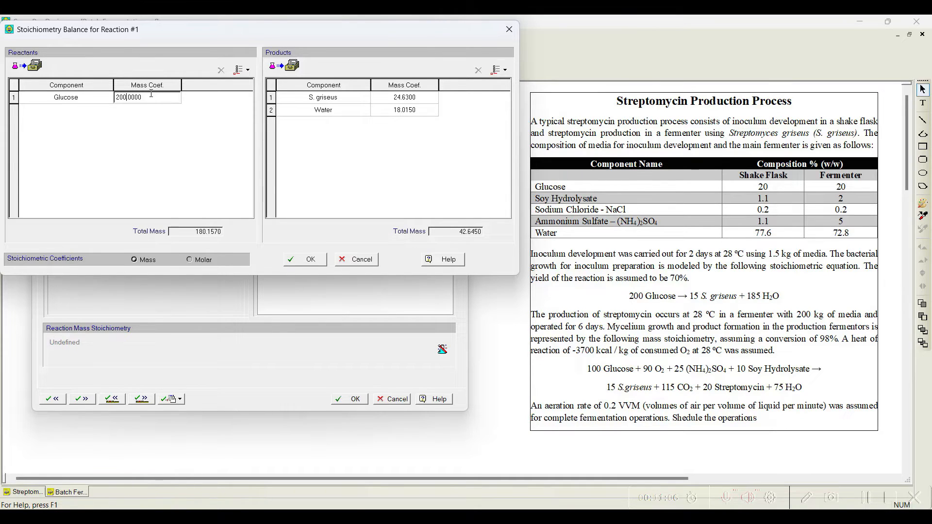
pyautogui.click(394, 98)
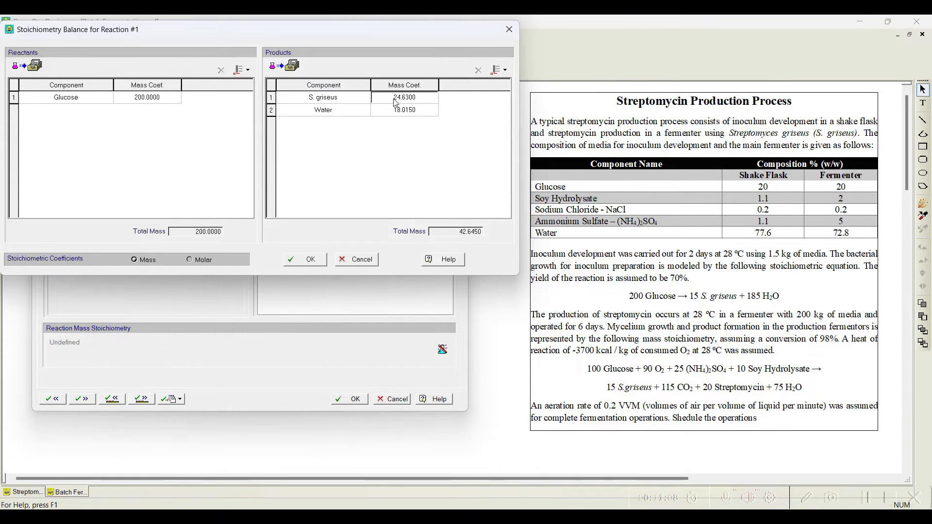
pyautogui.write('15')
pyautogui.click(395, 111)
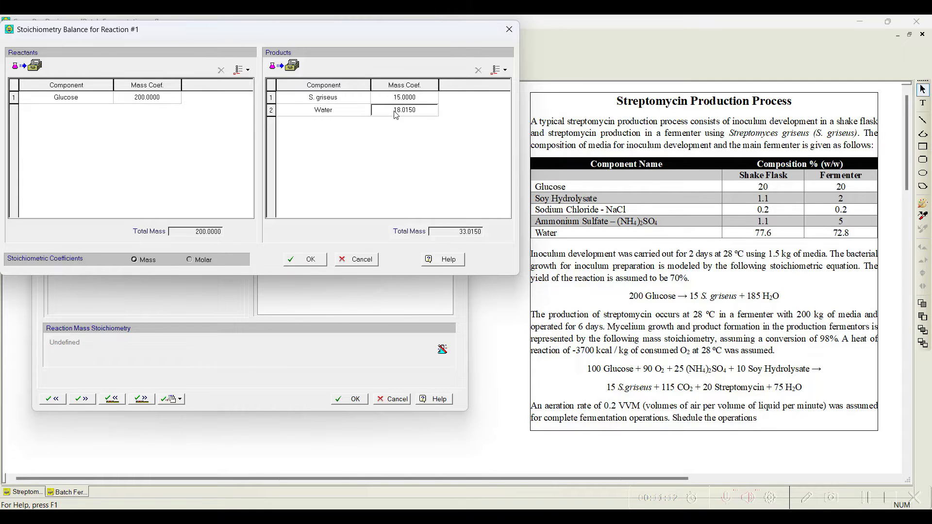
pyautogui.write('18')
pyautogui.click(305, 260)
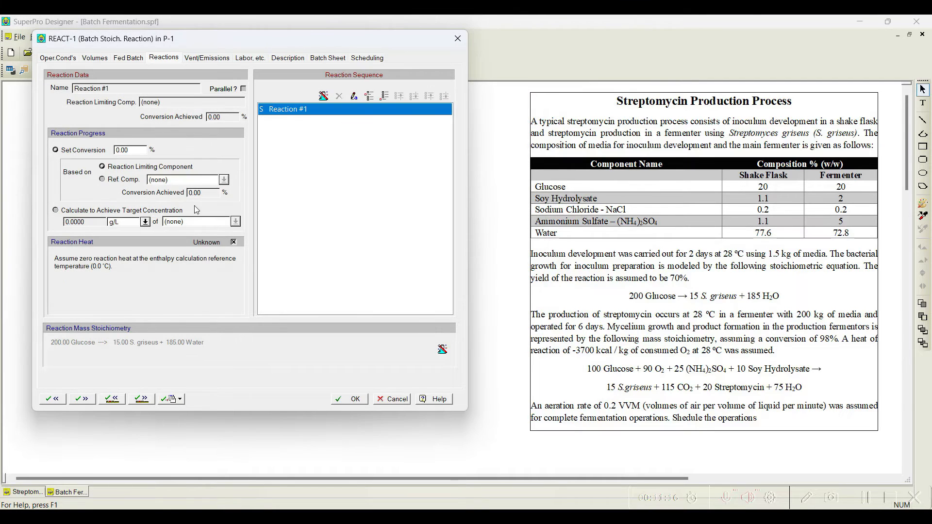
# Step: Set the reaction conversion to 70% and move on to the transfer-out operation
pyautogui.doubleClick(132, 150)
pyautogui.write('70')
pyautogui.click(142, 399)
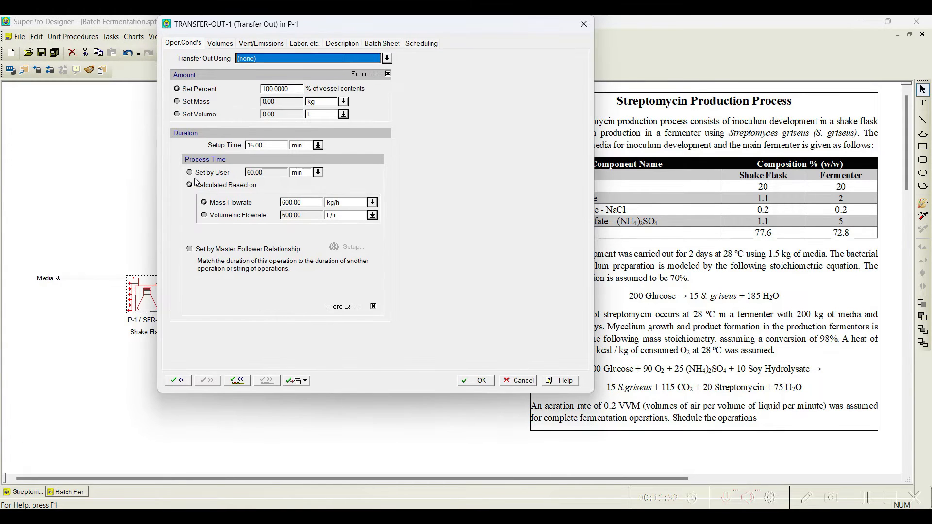
# Step: Set the transfer-out process time by user to 10 min
pyautogui.click(204, 174)
pyautogui.doubleClick(259, 173)
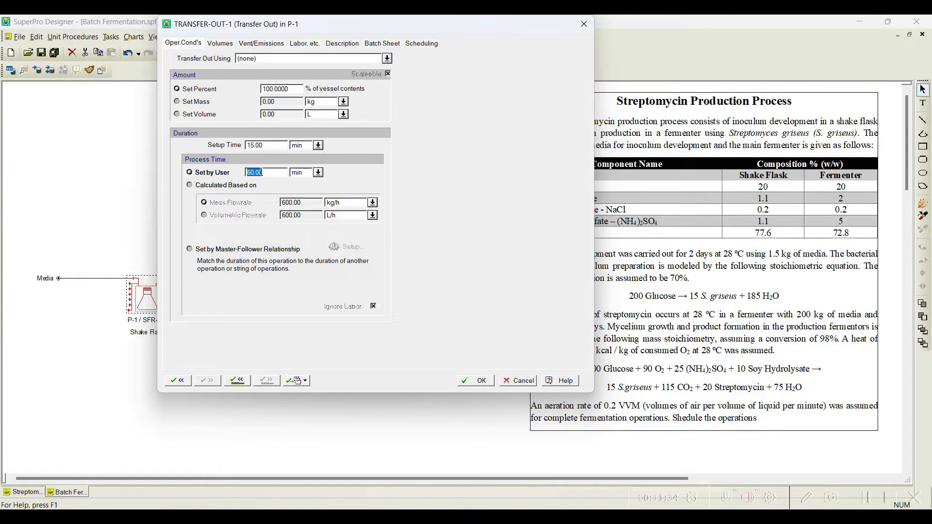
pyautogui.write('10.00')
# Step: Direct the transfer out to the Inoculum stream and accept the operation settings
pyautogui.click(387, 58)
pyautogui.click(256, 107)
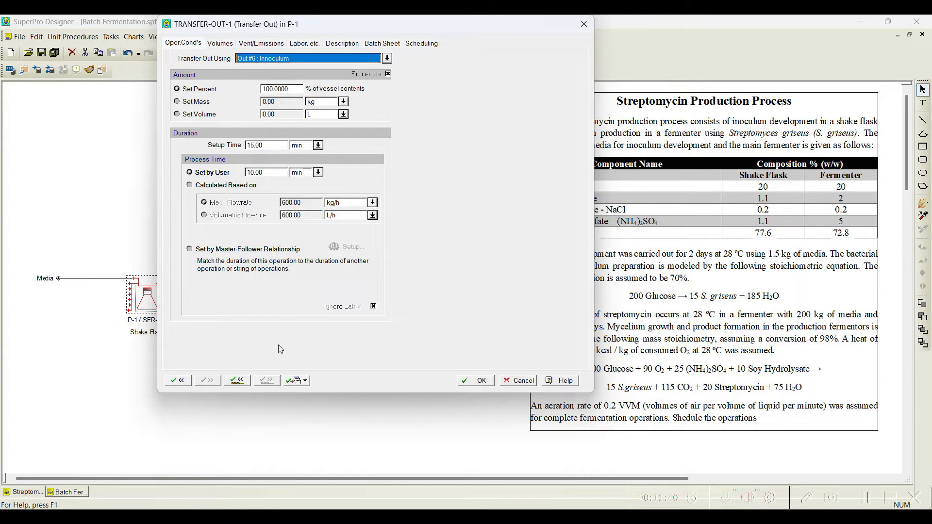
pyautogui.click(475, 381)
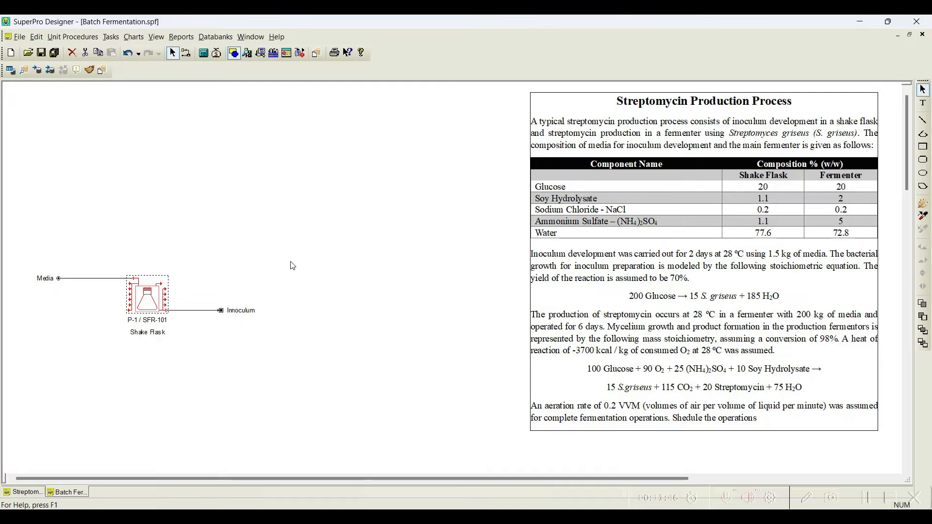
# Step: Solve the mass and energy balances and review the Inoculum stream's composition
pyautogui.click(203, 52)
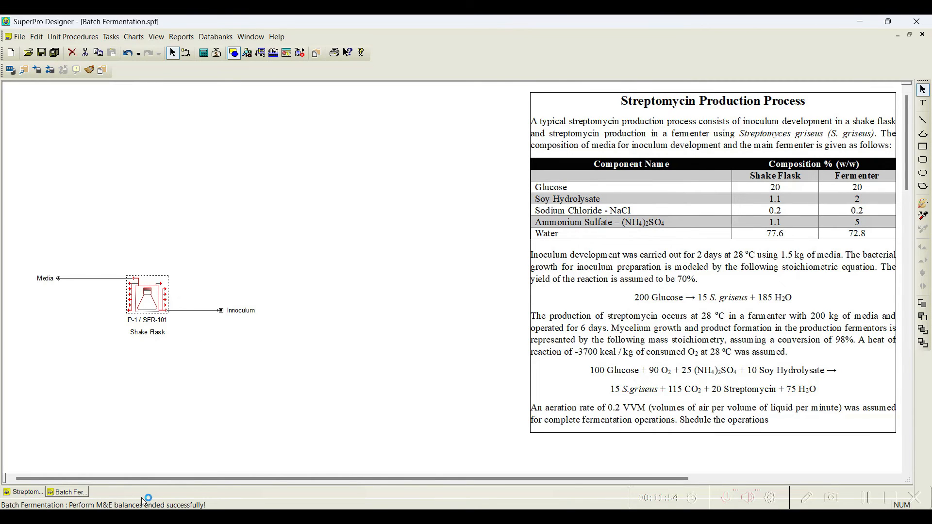
pyautogui.doubleClick(191, 314)
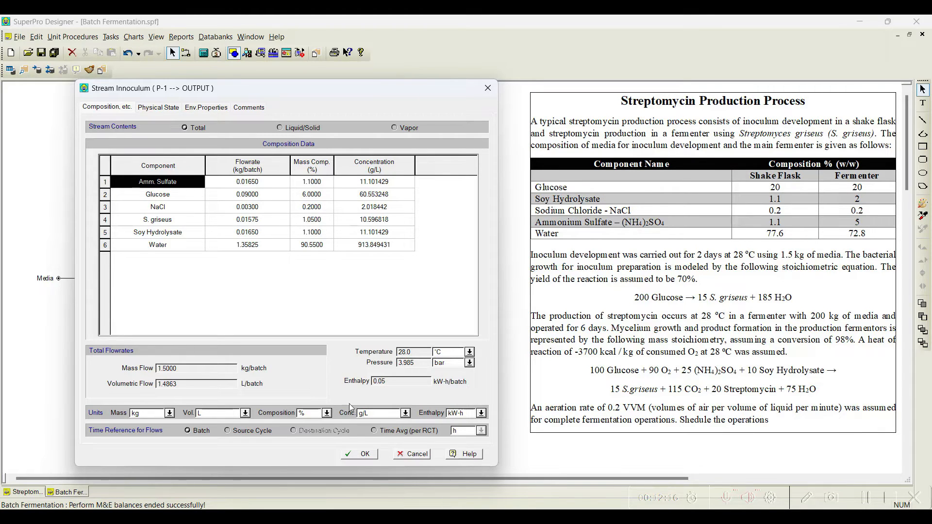
pyautogui.click(367, 455)
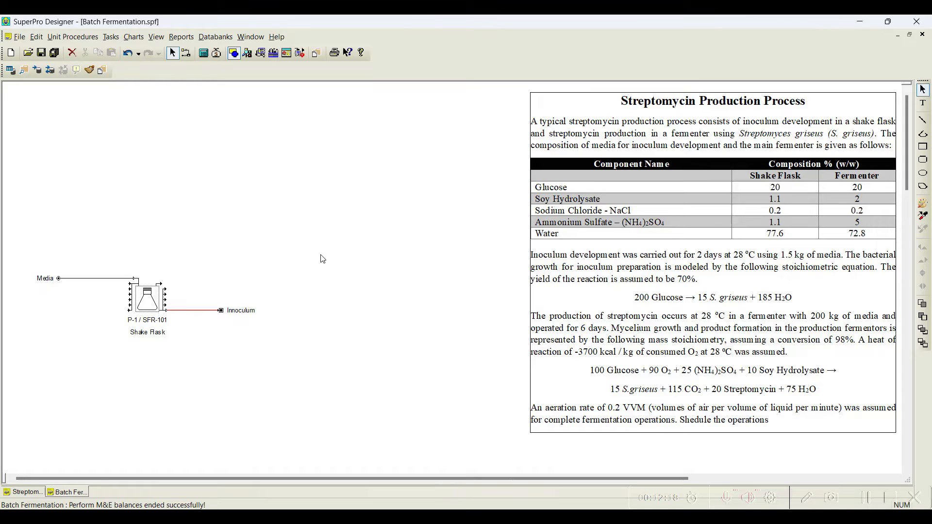
# Step: Select the shake flask section and shift it slightly downward on the flowsheet
pyautogui.moveTo(34, 239); pyautogui.dragTo(297, 388)
pyautogui.moveTo(147, 306); pyautogui.dragTo(146, 321)
pyautogui.click(246, 249)
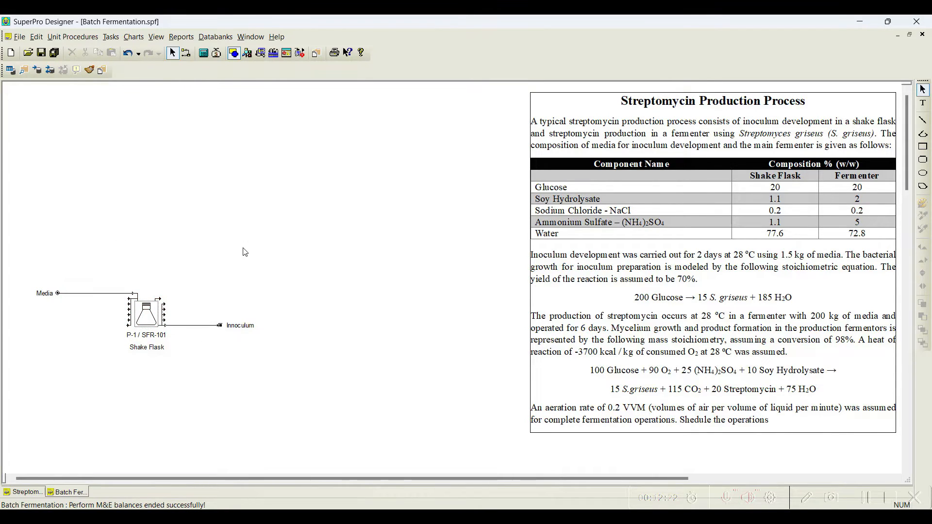
# Step: Add a batch vessel procedure in a fermentor above the shake flask
pyautogui.click(72, 36)
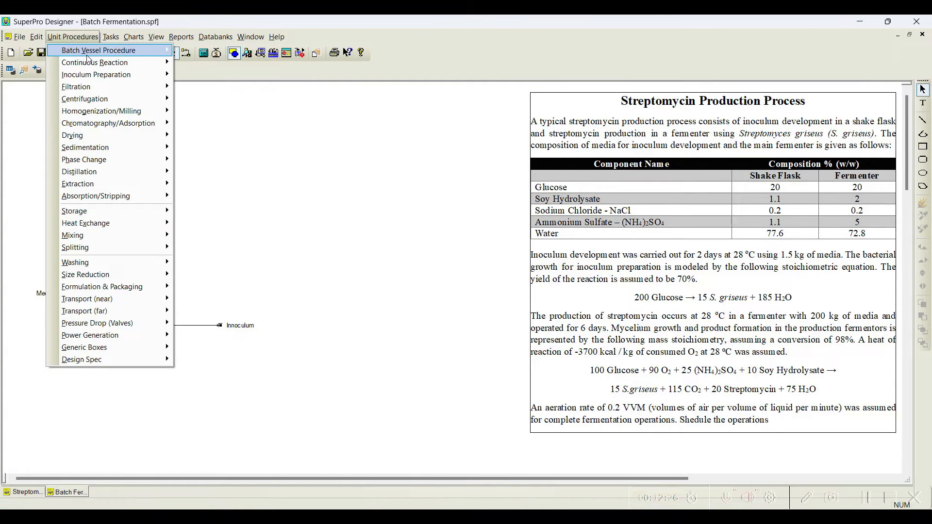
pyautogui.moveTo(87, 51)
pyautogui.click(236, 142)
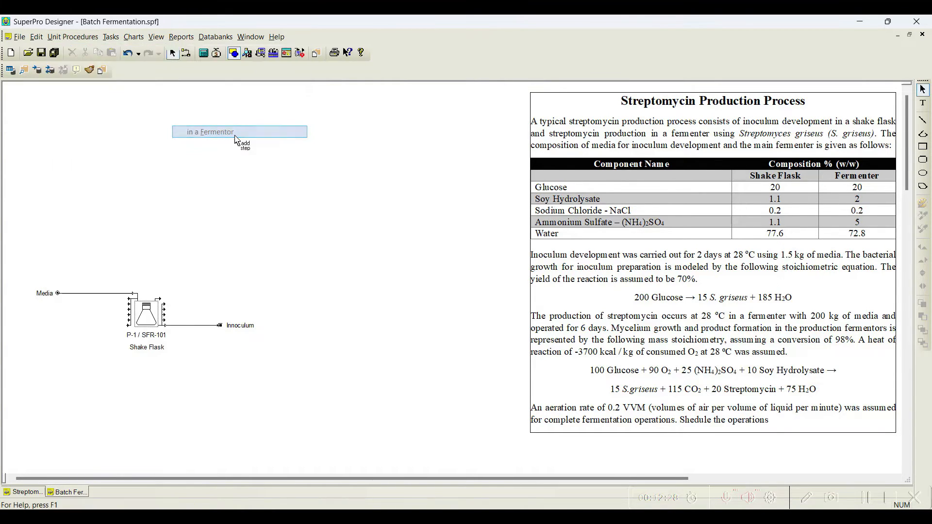
pyautogui.click(319, 212)
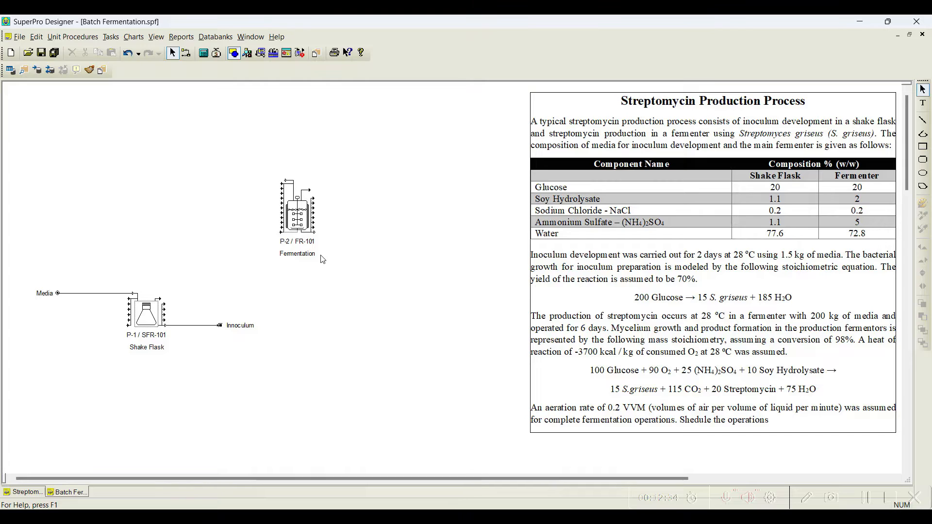
# Step: Draw a new feed stream into the fermentor's inlet
pyautogui.click(185, 53)
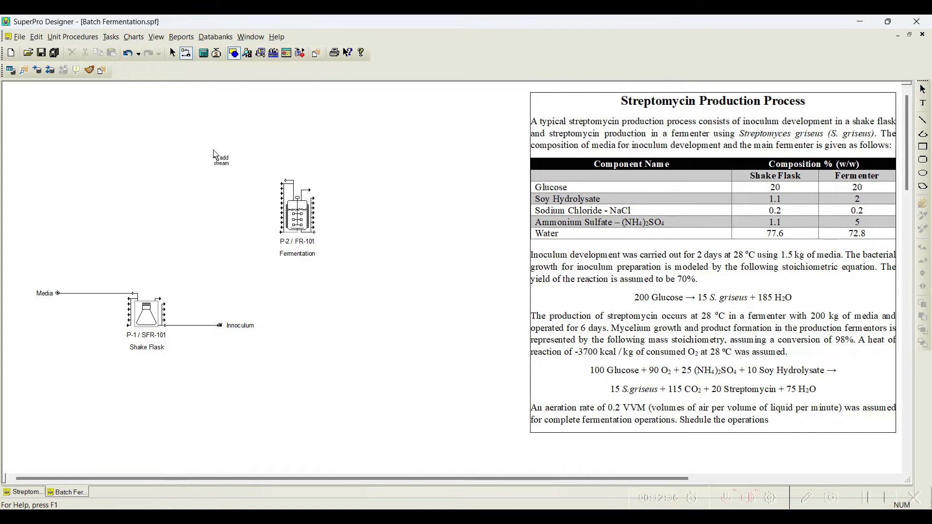
pyautogui.click(216, 132)
pyautogui.click(284, 182)
pyautogui.press('Escape')
# Step: Delete the Inoculum stream and start a new stream from the shake flask's outlet
pyautogui.click(208, 325)
pyautogui.press('Delete')
pyautogui.click(186, 52)
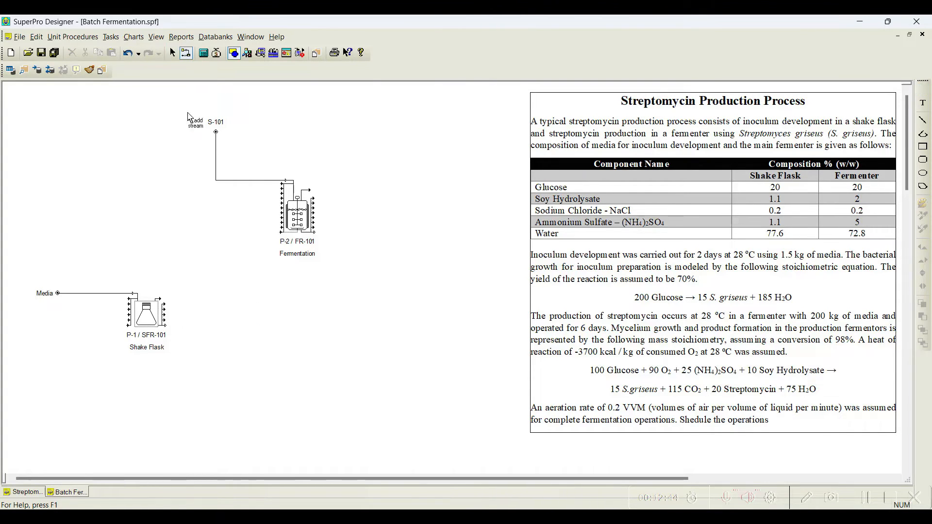
pyautogui.click(166, 329)
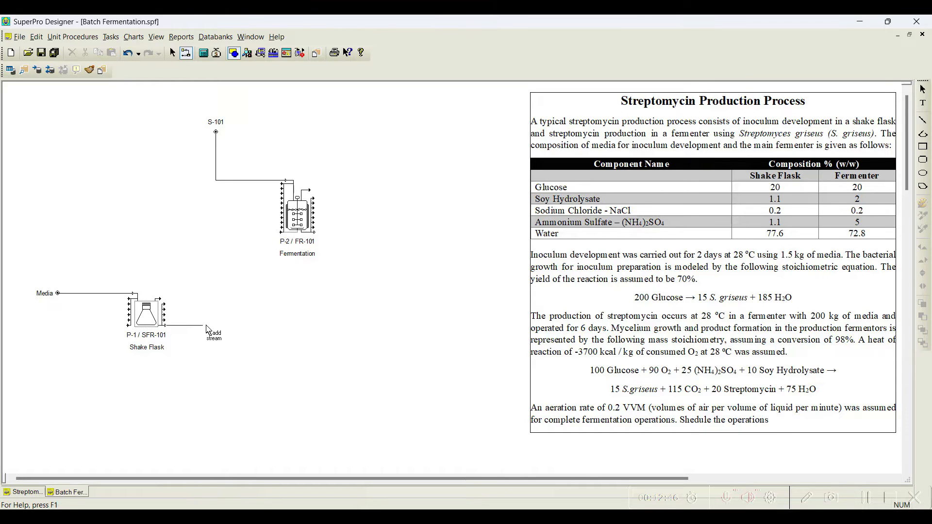
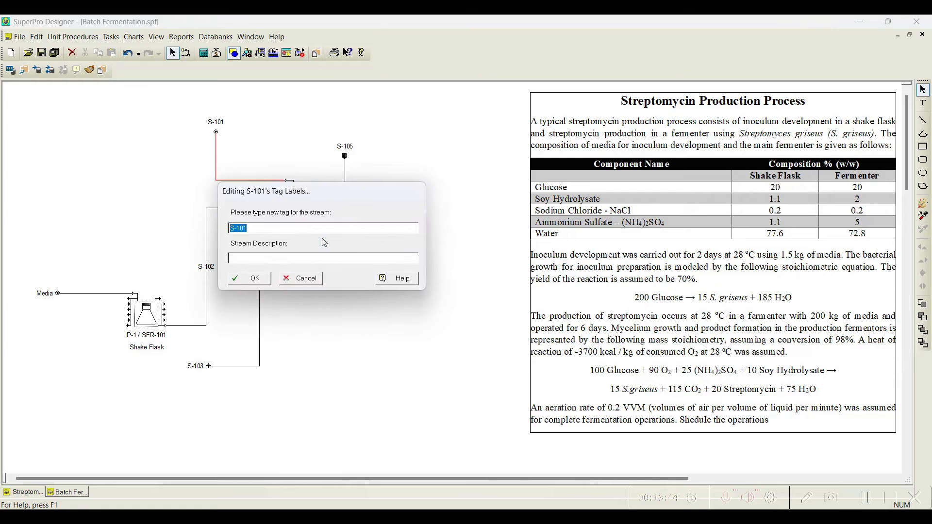
# Step: Rename the fermentor's upper feed stream as Fermentation Media
pyautogui.write('ents')
pyautogui.press('BackSpace')
pyautogui.write('ation Media')
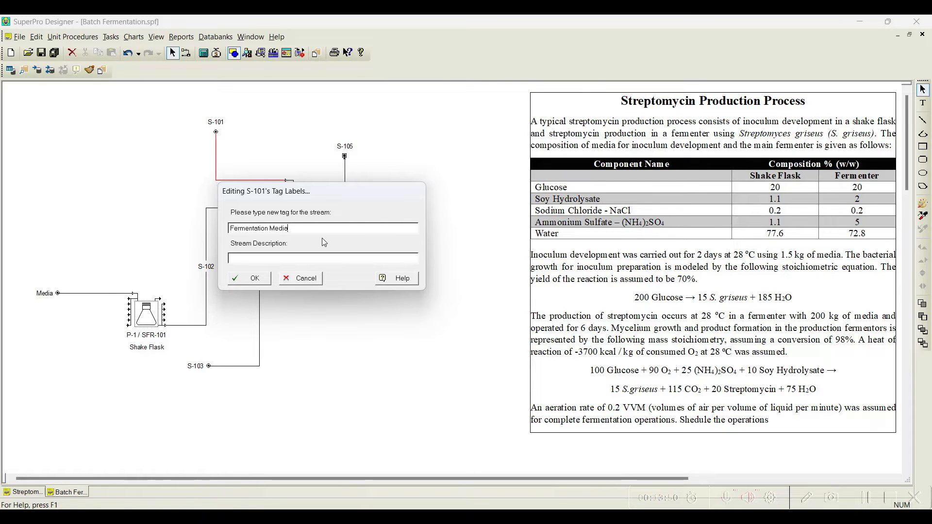
pyautogui.click(245, 280)
# Step: Rename the stream from the shake flask to the fermentor as Innoculum
pyautogui.rightClick(233, 208)
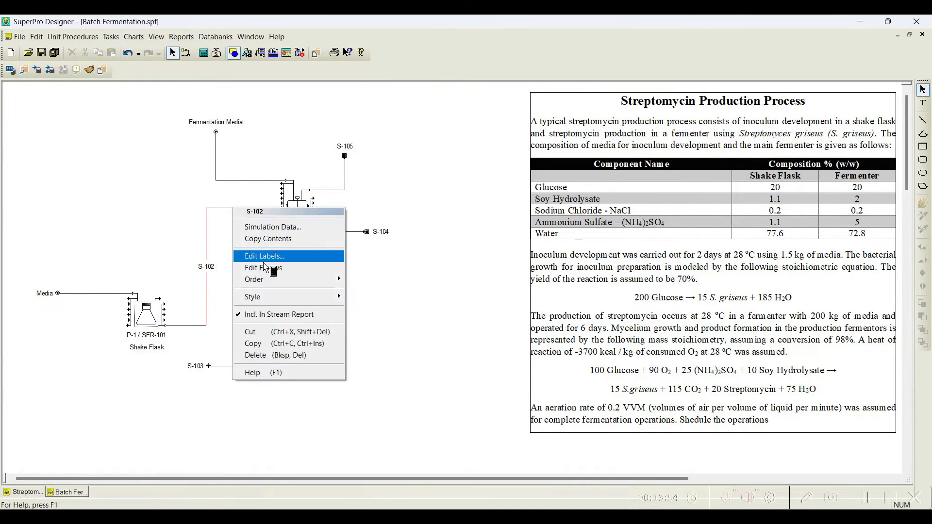
pyautogui.click(264, 254)
pyautogui.write('Innoculu')
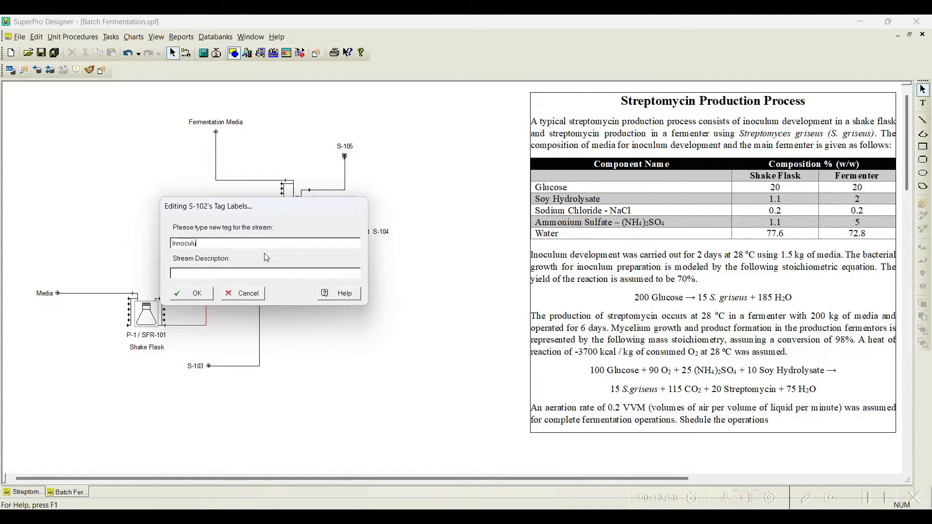
pyautogui.write('m')
pyautogui.click(192, 293)
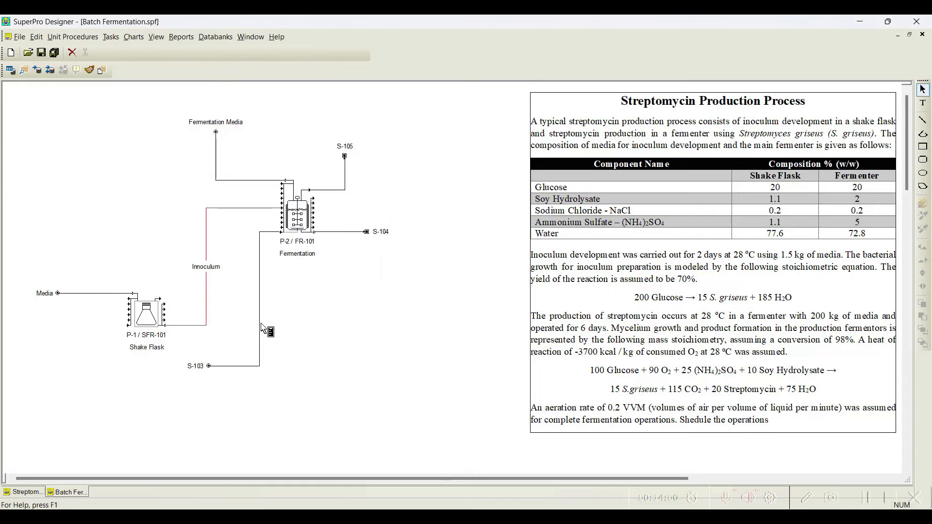
# Step: Rename the fermentor's lower feed stream as Air
pyautogui.rightClick(260, 323)
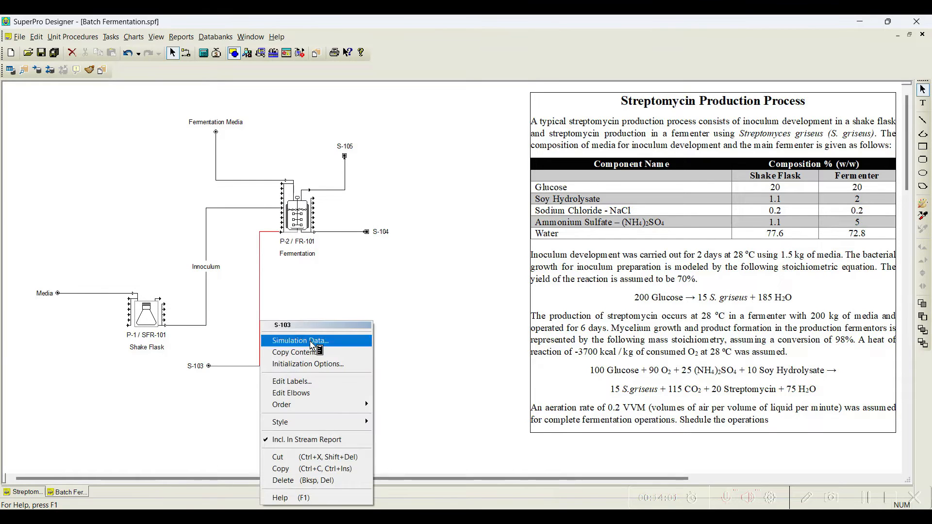
pyautogui.click(307, 380)
pyautogui.write('Air')
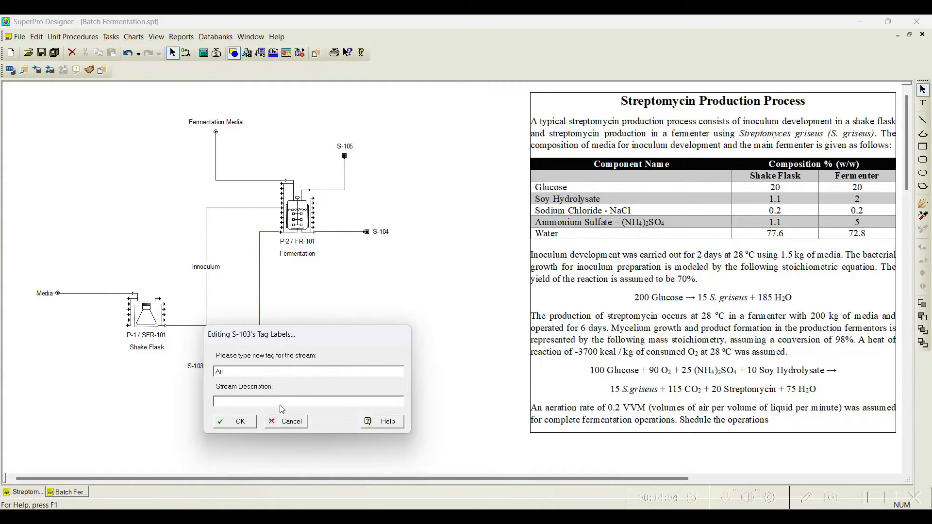
pyautogui.click(252, 423)
# Step: Rename the fermentor's top outlet stream as Fermentor Off-gas
pyautogui.rightClick(337, 189)
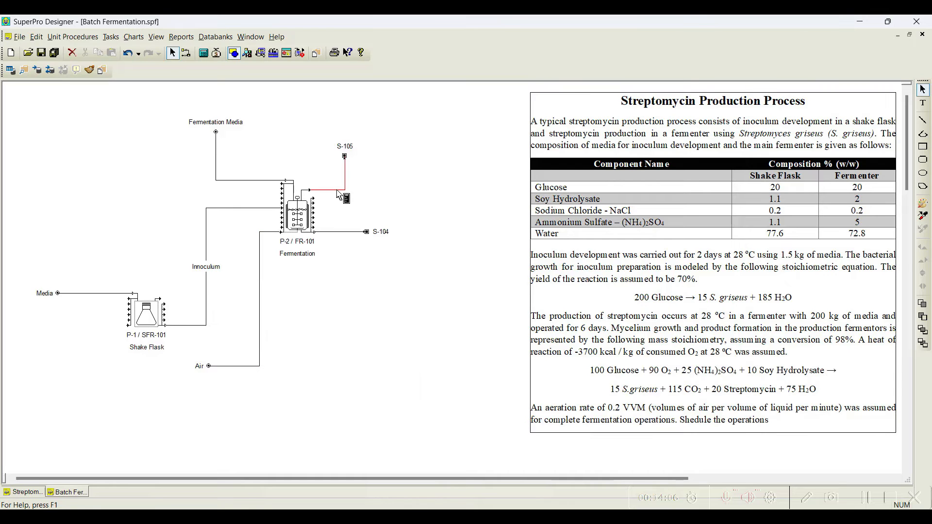
pyautogui.click(373, 248)
pyautogui.write('Fer')
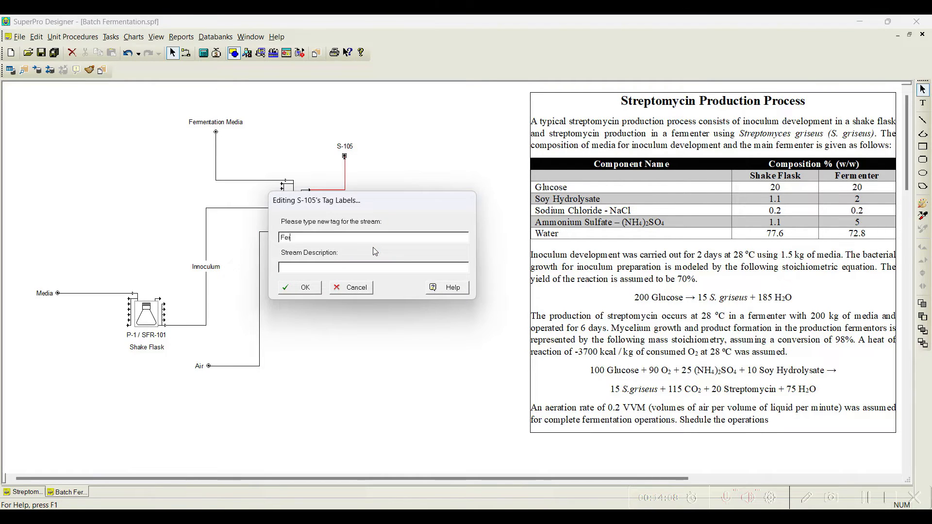
pyautogui.write('mentor Oif')
pyautogui.write('-gas')
pyautogui.press('Return')
# Step: Rename the fermentor's bottom outlet stream as Broth
pyautogui.rightClick(349, 231)
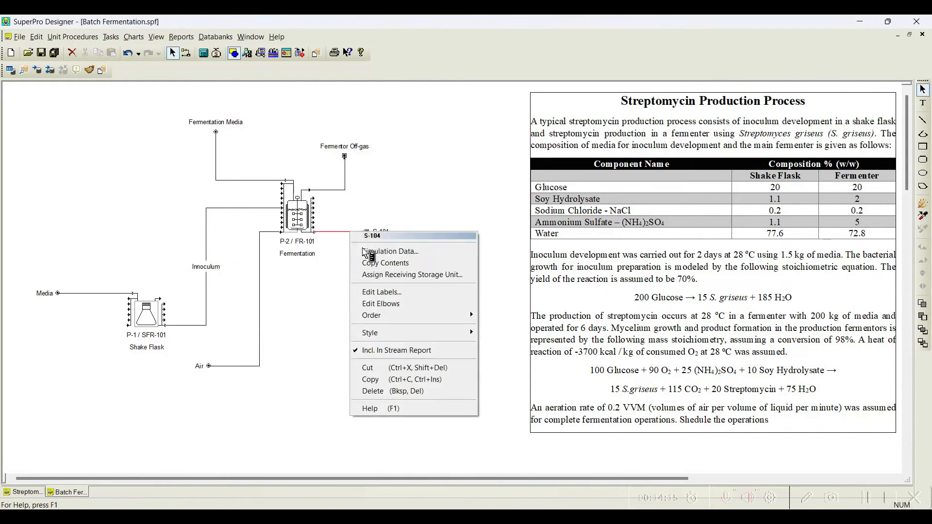
pyautogui.click(390, 292)
pyautogui.write('Broth')
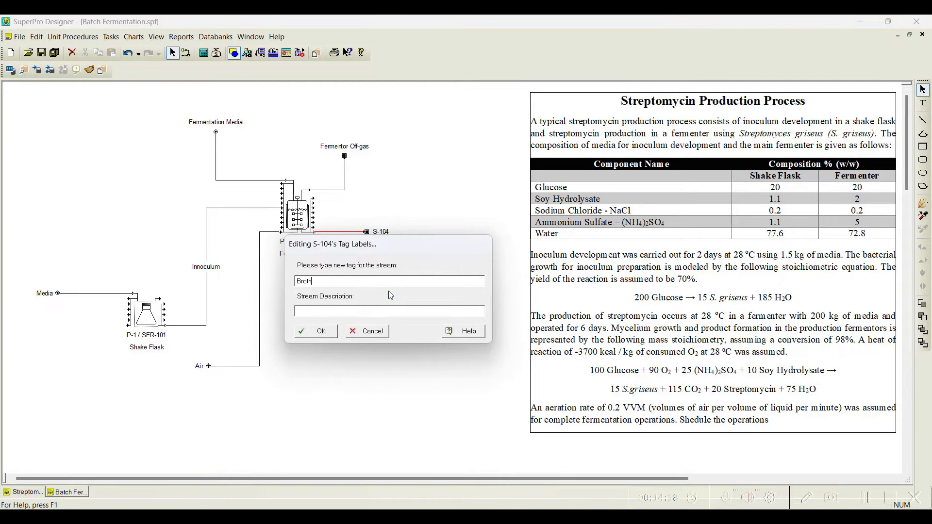
pyautogui.click(316, 331)
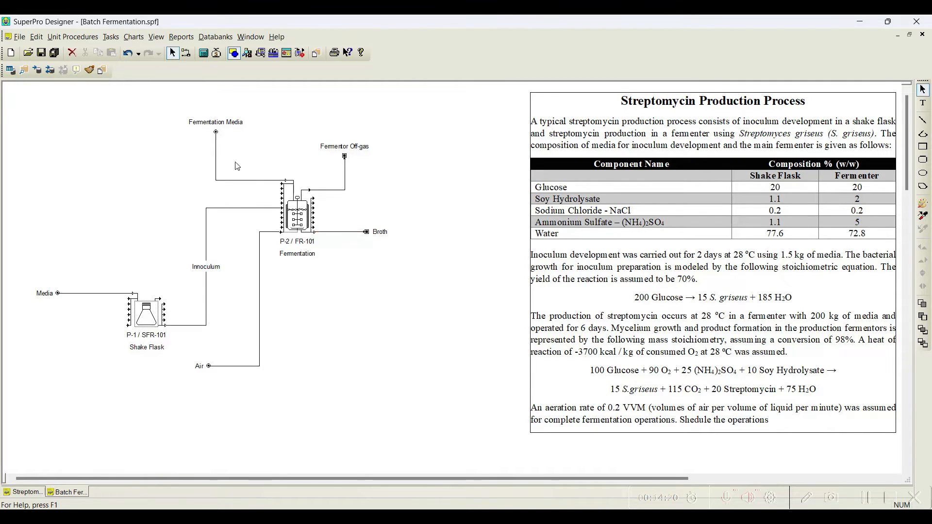
# Step: Set the Fermentation Media stream to the Fermentation media stock mixture with a mass flow of 200 kg/batch
pyautogui.doubleClick(249, 180)
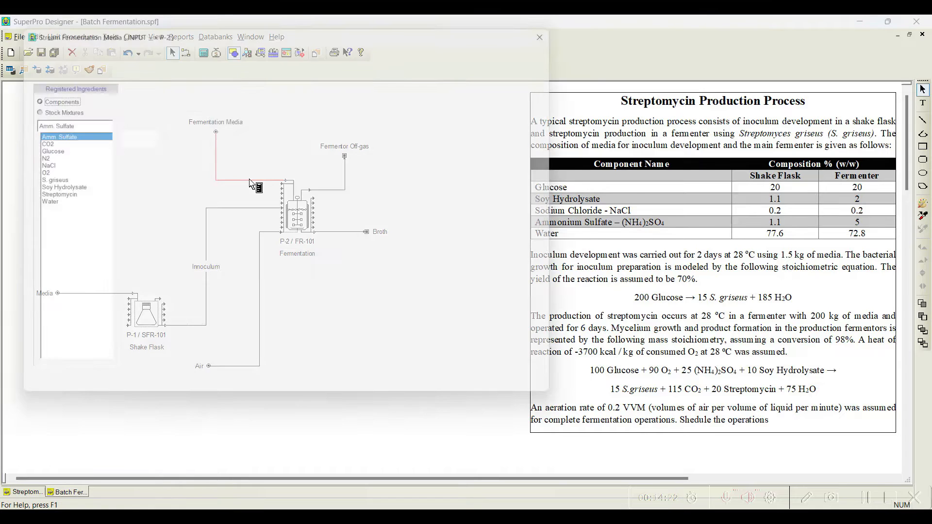
pyautogui.moveTo(208, 30); pyautogui.dragTo(244, 34)
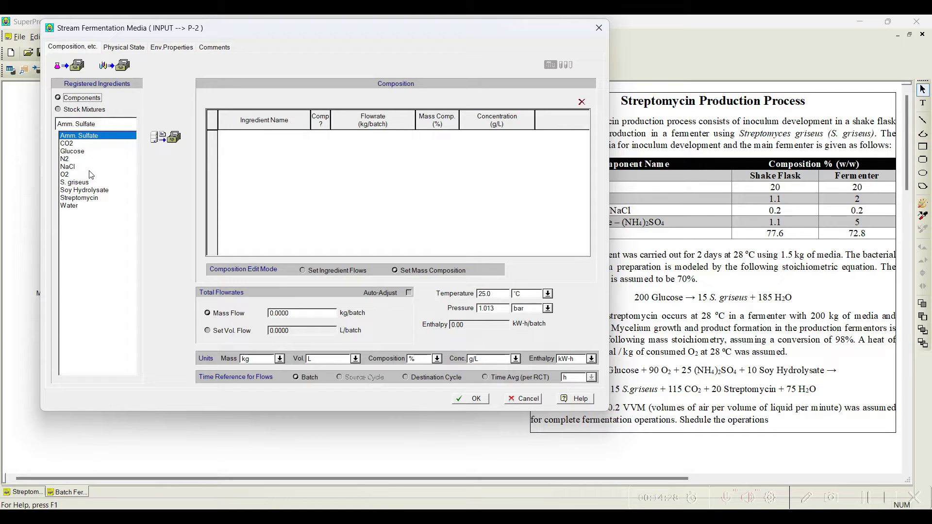
pyautogui.click(74, 110)
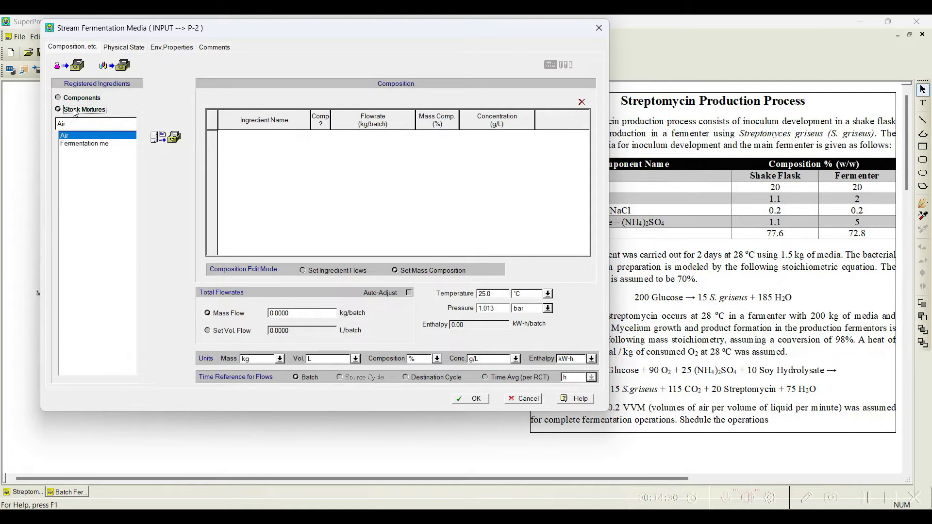
pyautogui.click(85, 143)
pyautogui.click(166, 137)
pyautogui.doubleClick(288, 313)
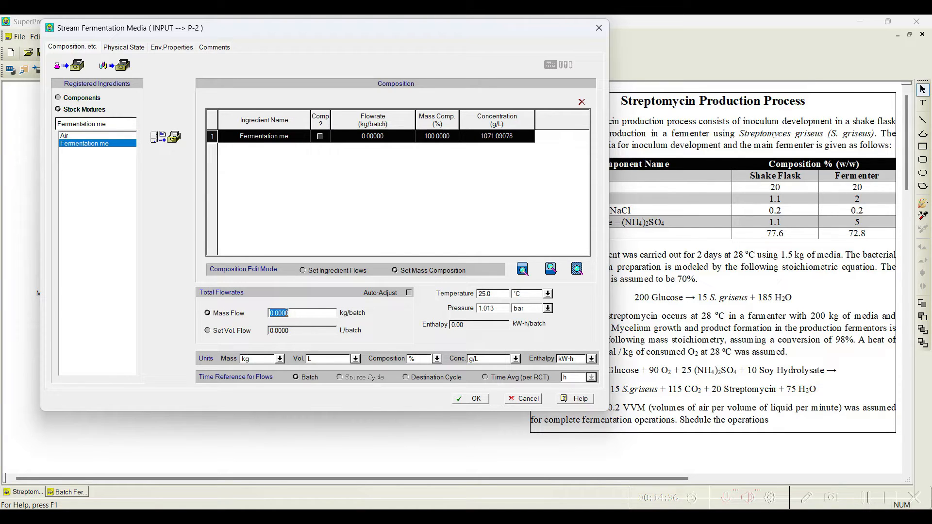
pyautogui.write('200')
pyautogui.click(469, 399)
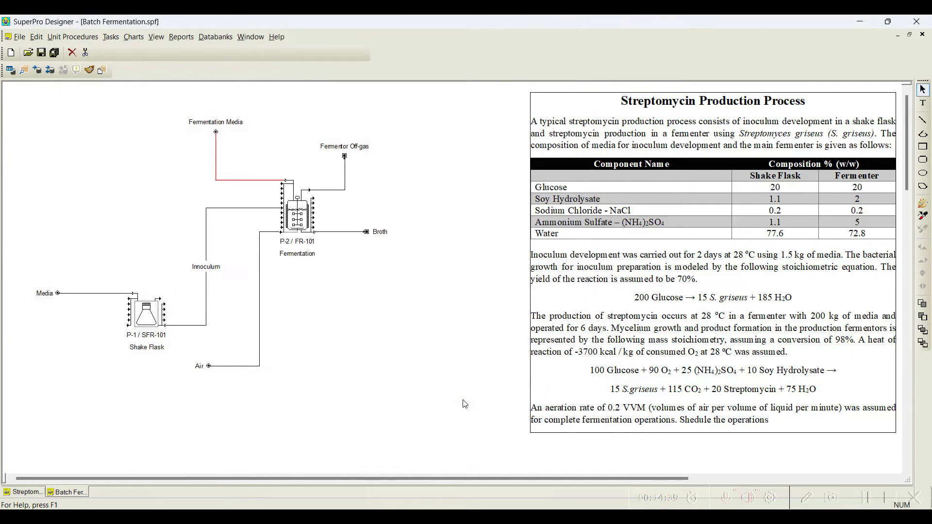
# Step: Inspect the Innoculum stream's composition data
pyautogui.doubleClick(237, 208)
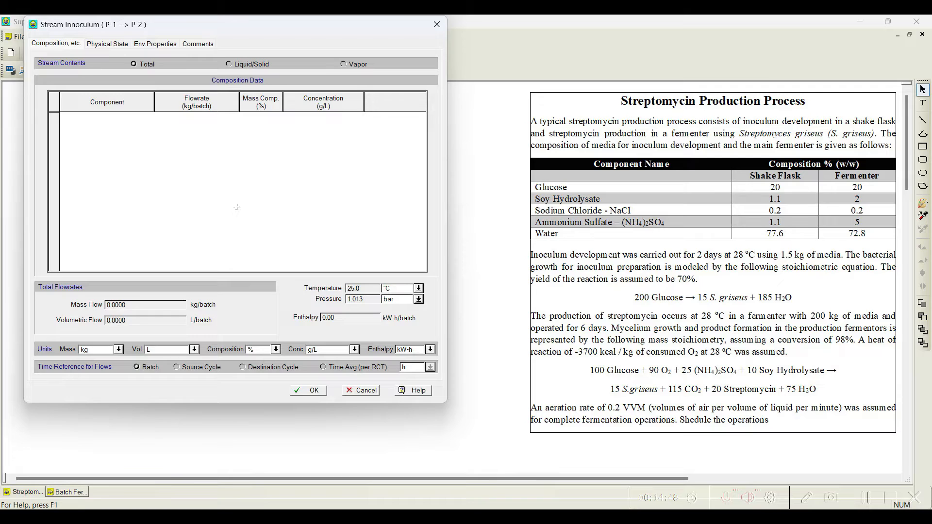
pyautogui.click(360, 391)
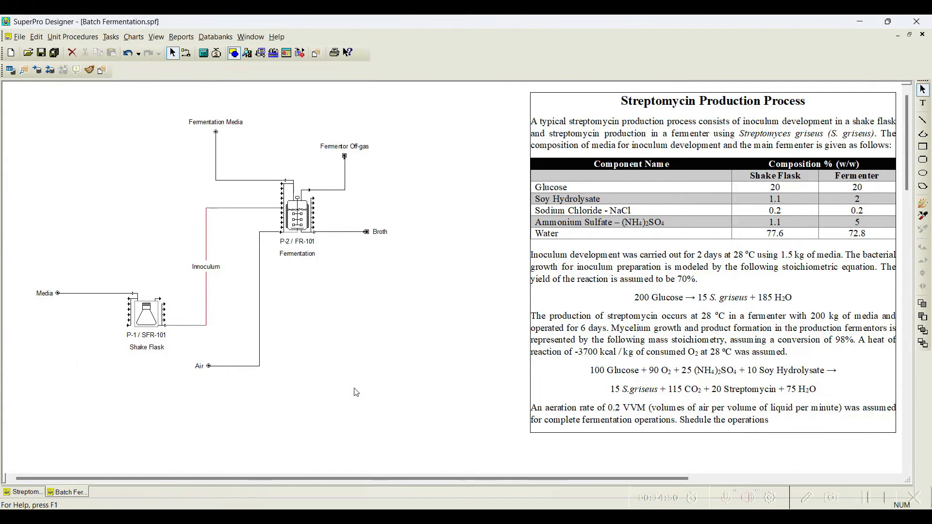
# Step: Add the Air stock mixture to the Air stream and enable auto-adjust of its flowrate
pyautogui.click(274, 232)
pyautogui.doubleClick(274, 233)
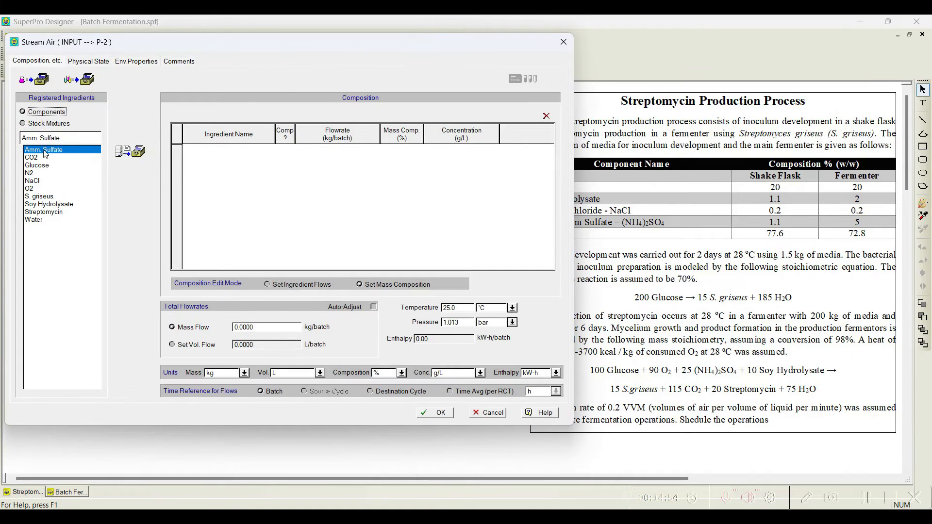
pyautogui.click(53, 126)
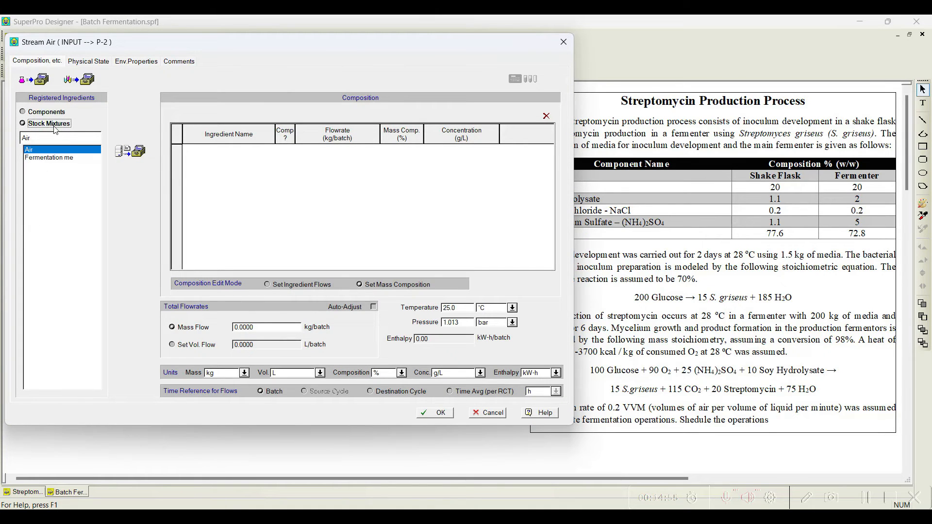
pyautogui.click(130, 151)
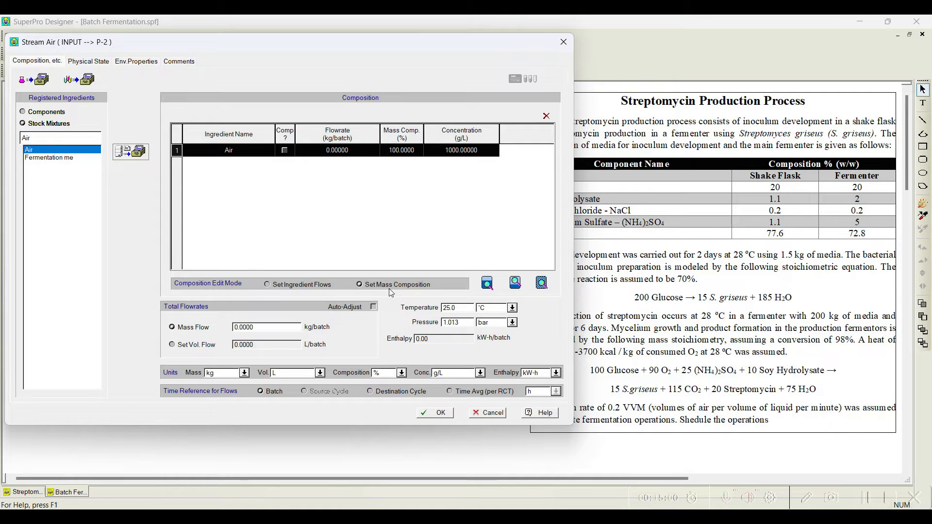
pyautogui.click(373, 307)
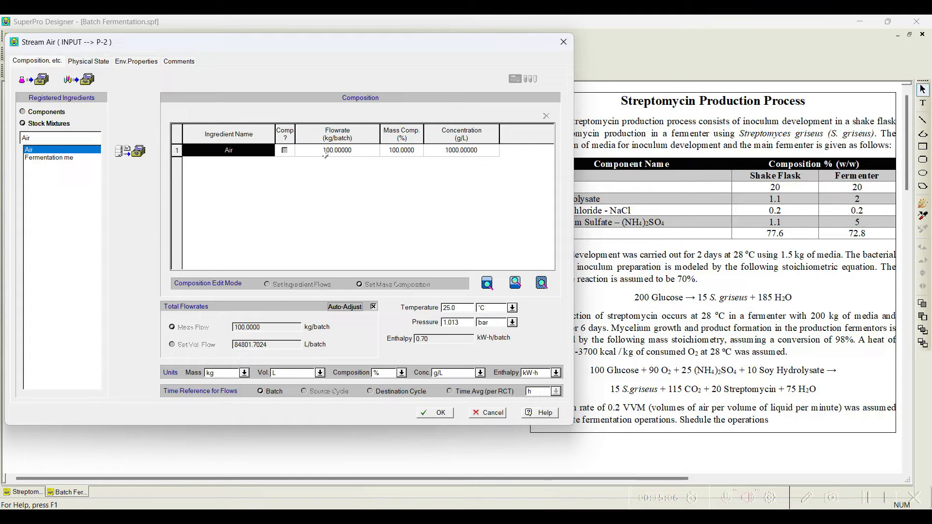
pyautogui.click(441, 414)
# Step: Add Charge, Transfer In, Ferment (Stoichiometric) and Transfer Out operations to the fermentor procedure
pyautogui.rightClick(301, 212)
pyautogui.click(340, 227)
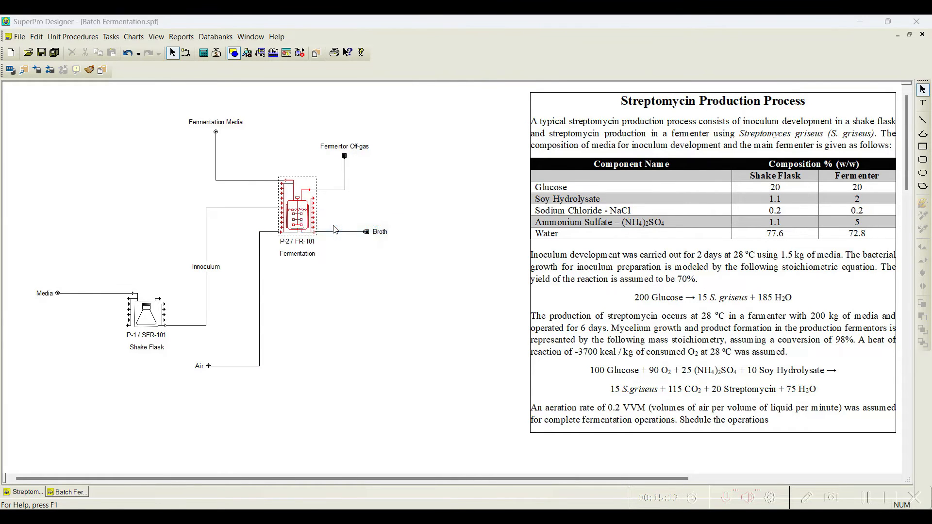
pyautogui.click(93, 128)
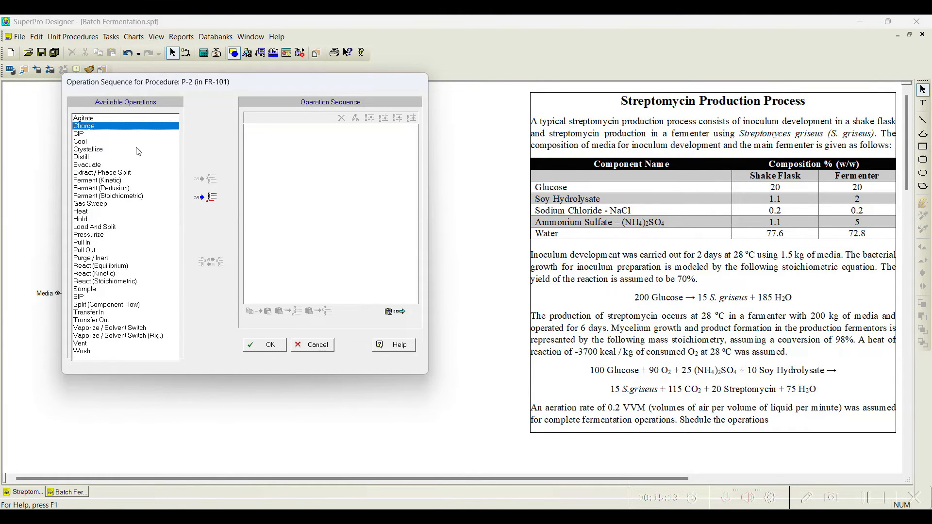
pyautogui.click(207, 197)
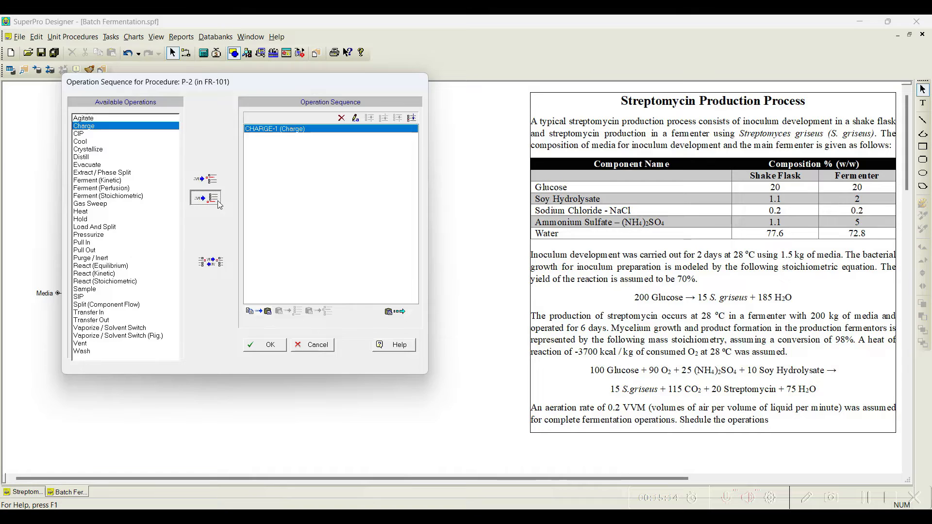
pyautogui.click(95, 313)
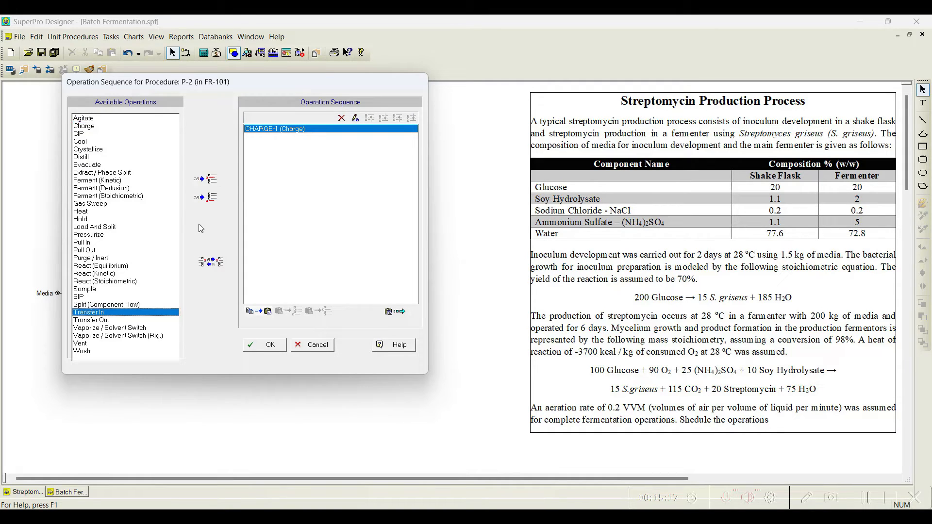
pyautogui.click(207, 201)
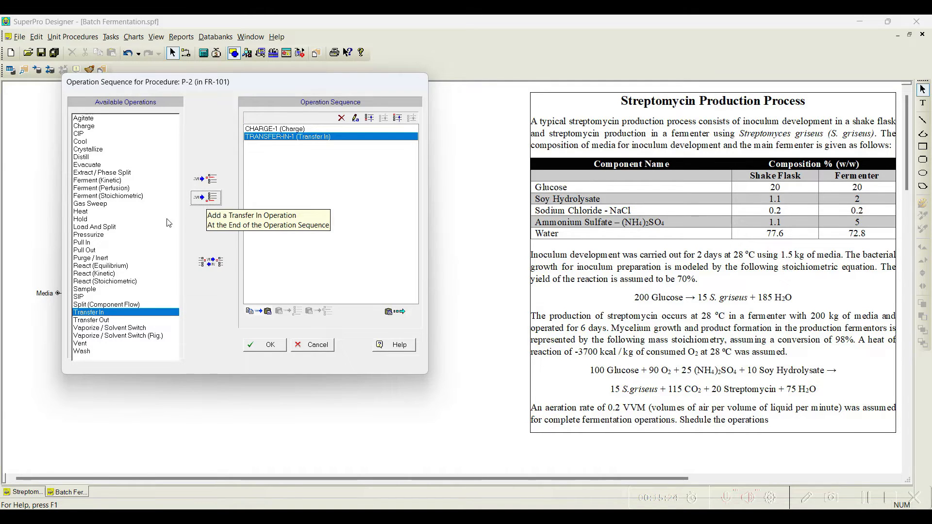
pyautogui.click(118, 195)
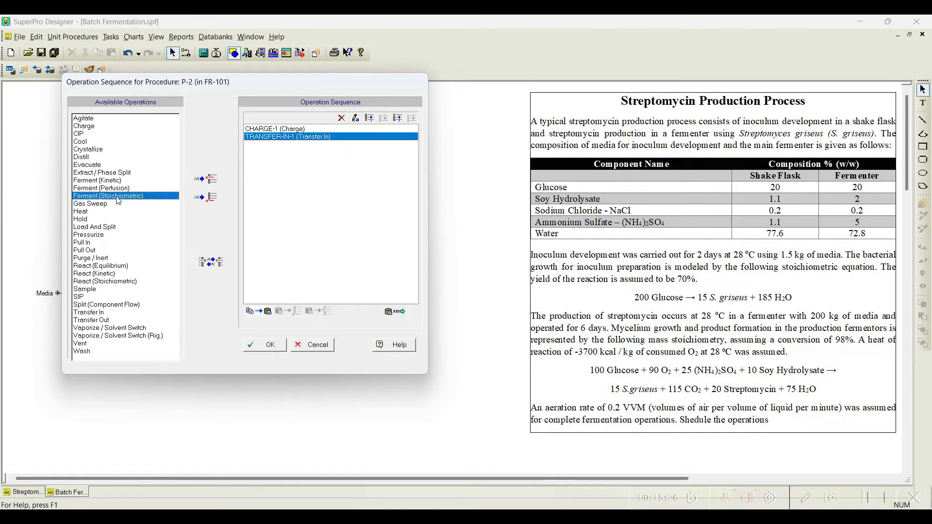
pyautogui.click(196, 203)
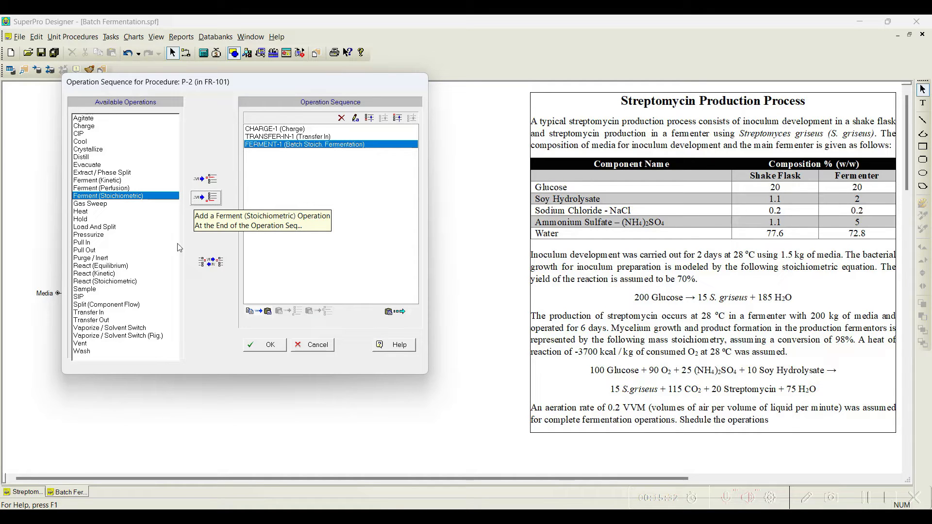
pyautogui.click(110, 320)
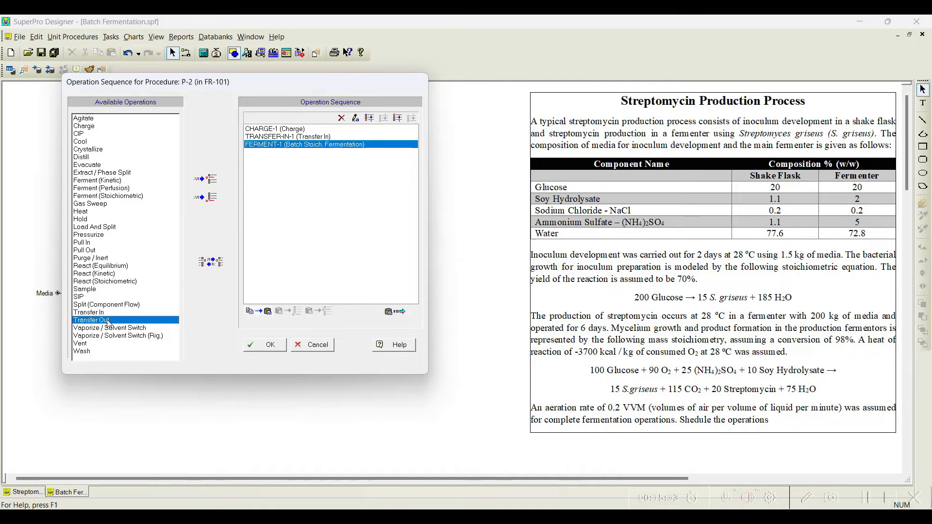
pyautogui.click(208, 203)
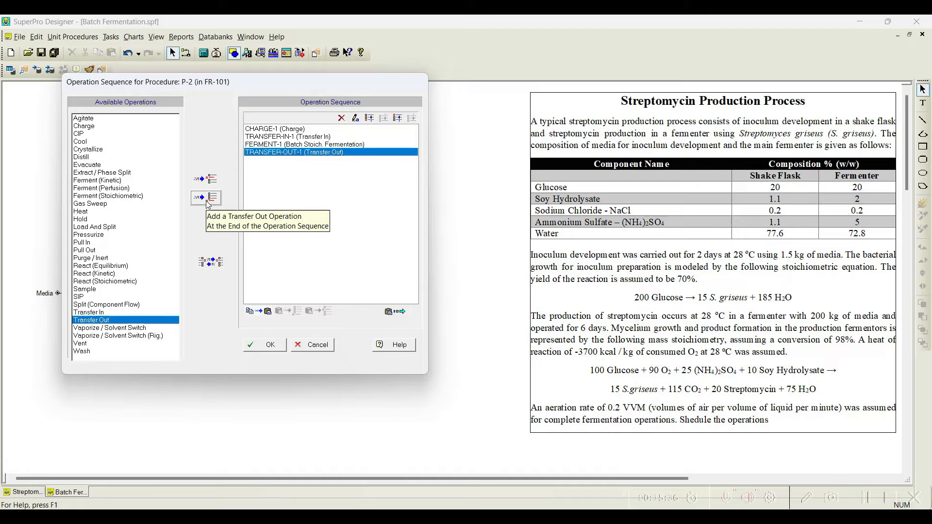
pyautogui.click(265, 346)
# Step: Set the fermentor's charge operation to charge from the Fermentation Media stream using the amount on stream
pyautogui.rightClick(293, 214)
pyautogui.moveTo(320, 232)
pyautogui.click(447, 229)
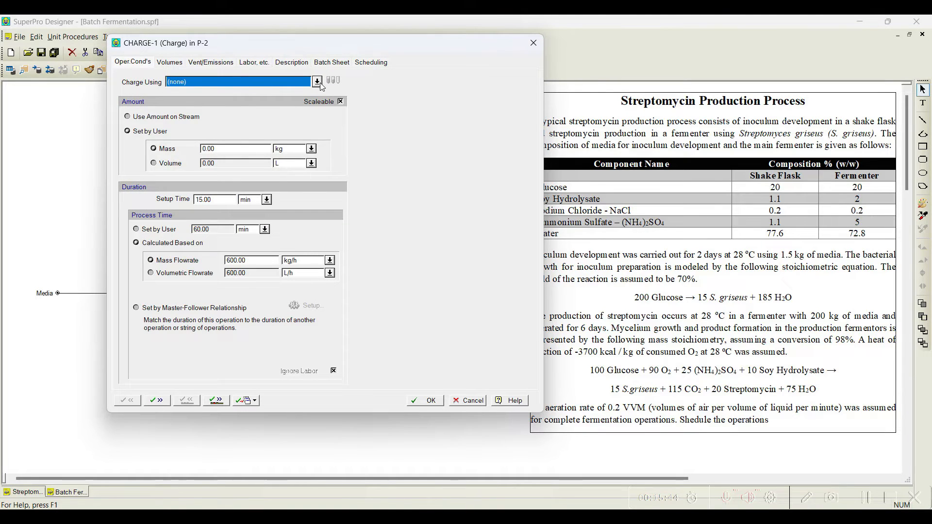
pyautogui.click(317, 82)
pyautogui.click(223, 90)
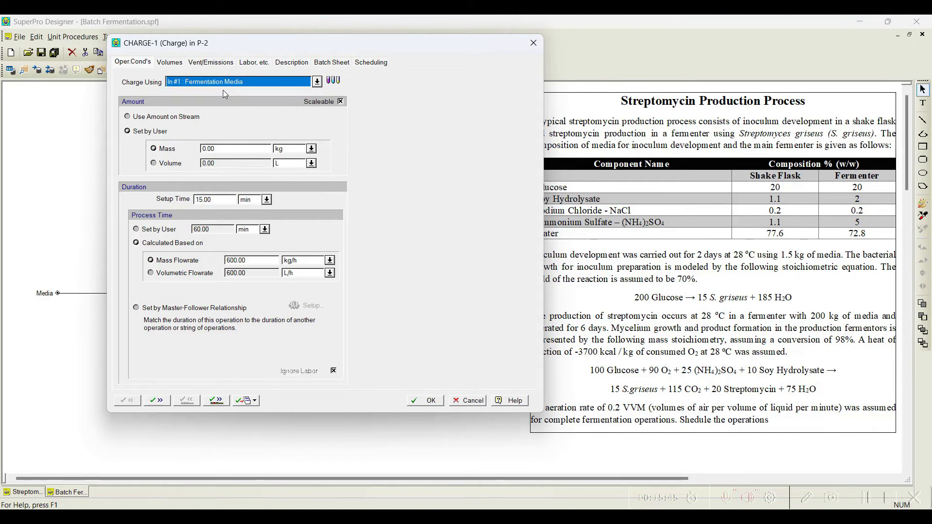
pyautogui.click(147, 117)
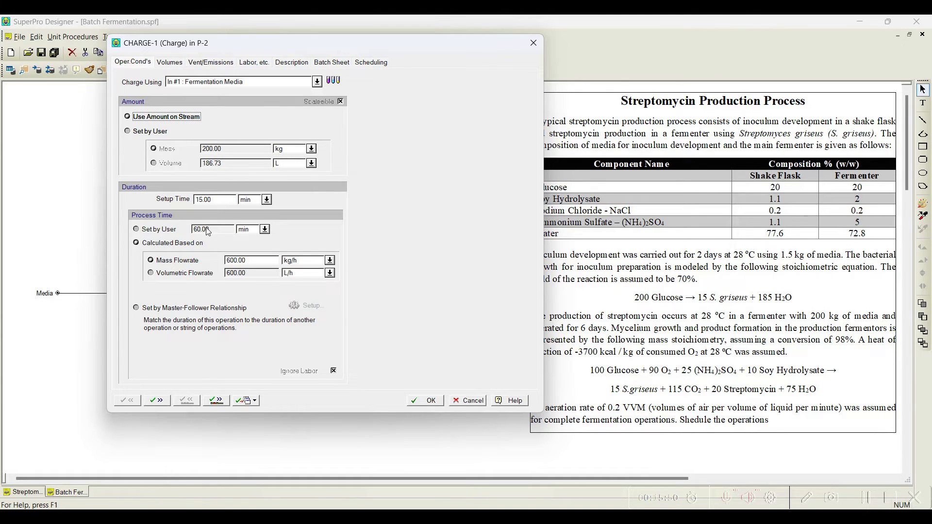
# Step: Set the charge operation's process time by user to 10 min
pyautogui.click(168, 231)
pyautogui.click(164, 244)
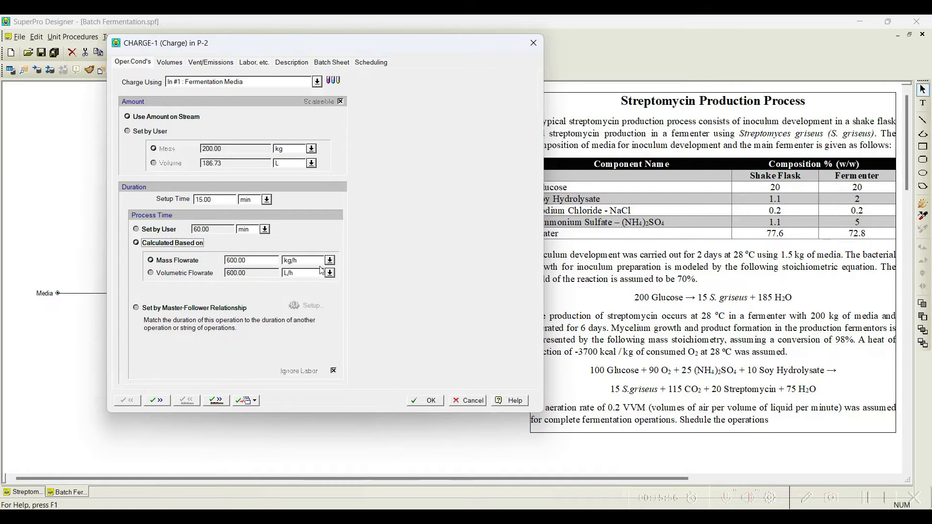
pyautogui.click(162, 229)
pyautogui.doubleClick(201, 229)
pyautogui.write('100')
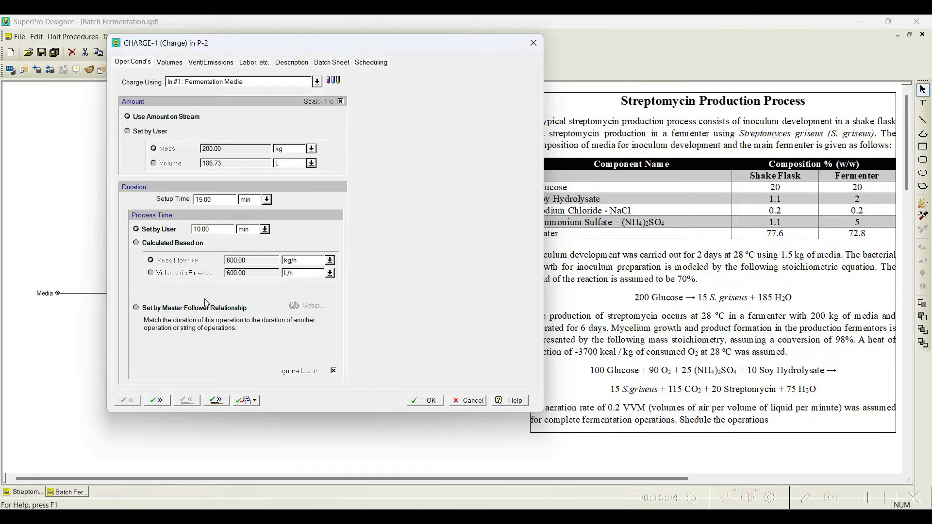
# Step: Set the fermentor's transfer-in operation to transfer in using the Inoculum stream
pyautogui.click(221, 406)
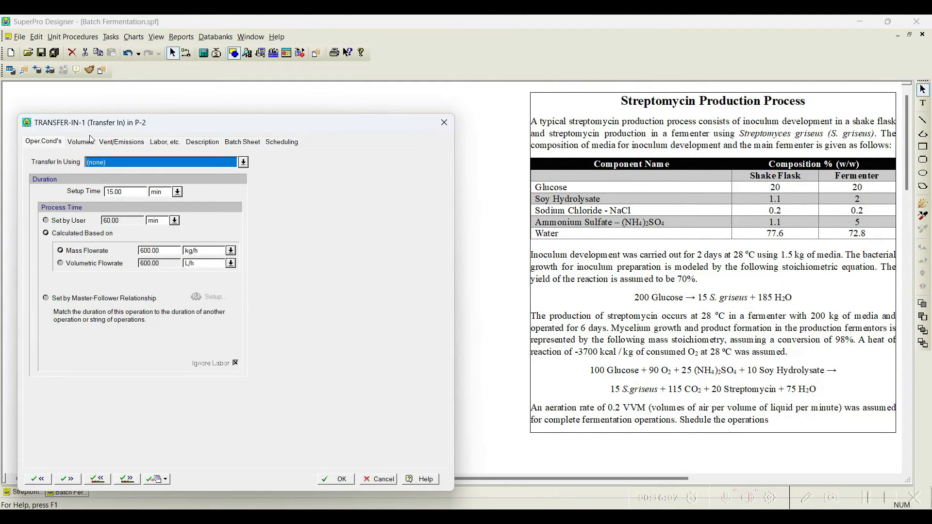
pyautogui.moveTo(157, 122); pyautogui.dragTo(377, 50)
pyautogui.click(463, 90)
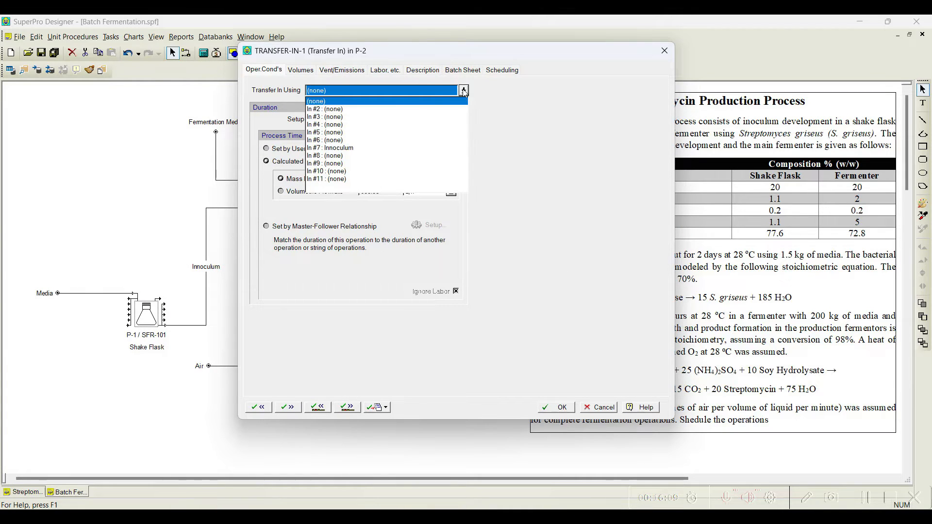
pyautogui.click(348, 148)
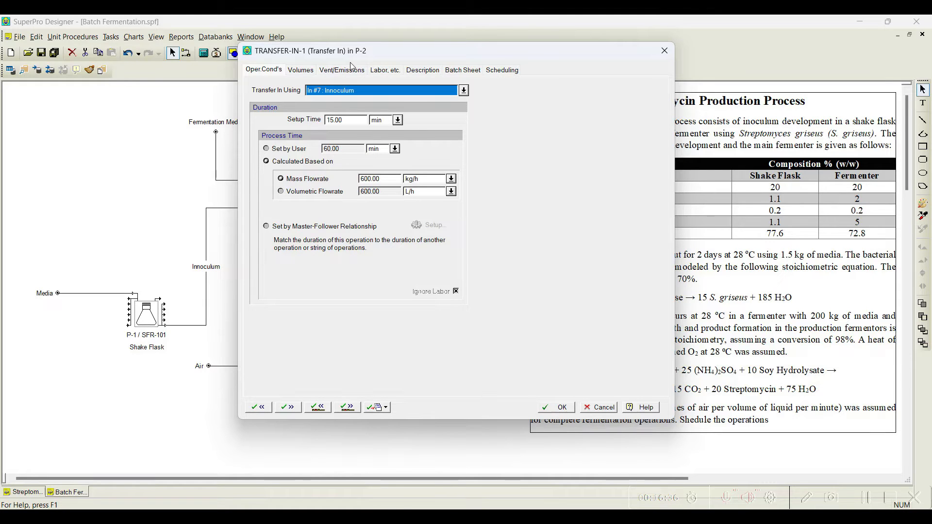
pyautogui.moveTo(316, 54); pyautogui.dragTo(269, 53)
pyautogui.click(305, 409)
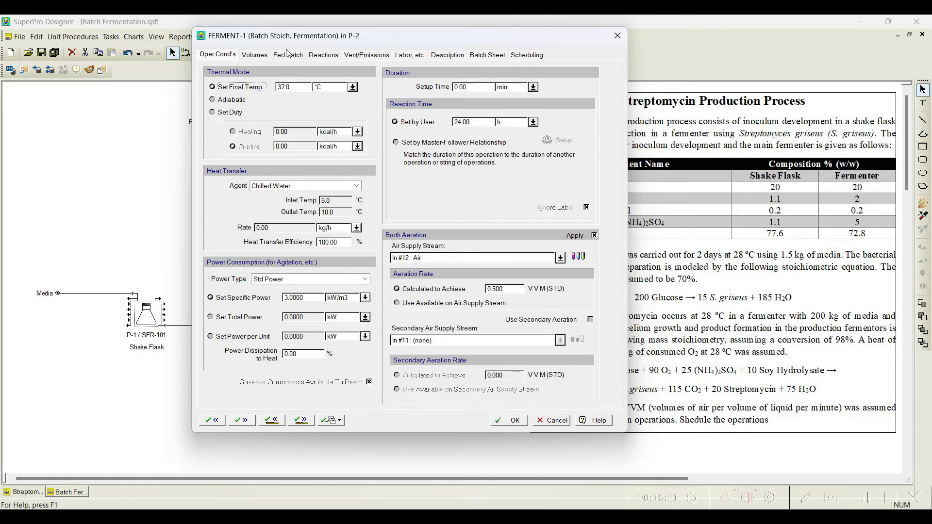
# Step: Set the fermentation operation's final temperature to 28 °C
pyautogui.click(287, 88)
pyautogui.moveTo(293, 40); pyautogui.dragTo(204, 23)
pyautogui.write('20')
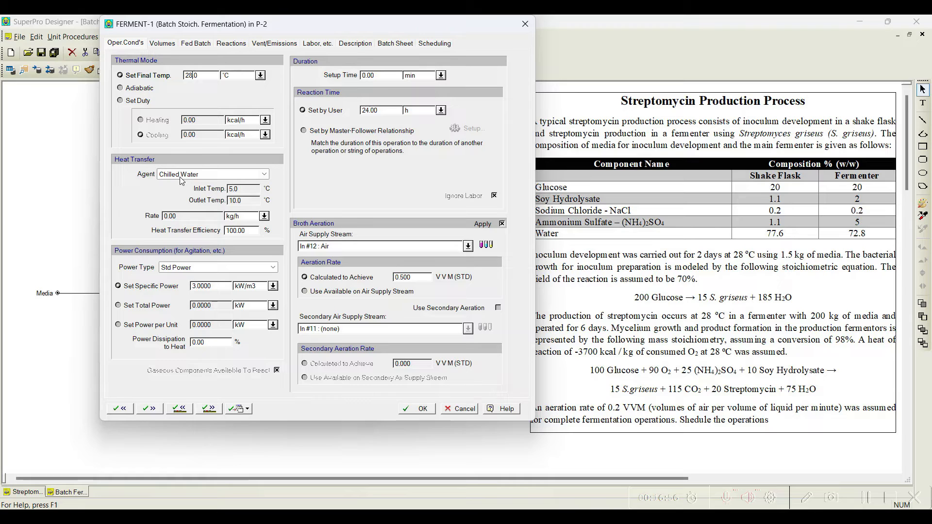
# Step: Add a stoichiometric reaction with reactants Glucose, O2, Amm. Sulfate and Soy Hydrolysate
pyautogui.click(232, 44)
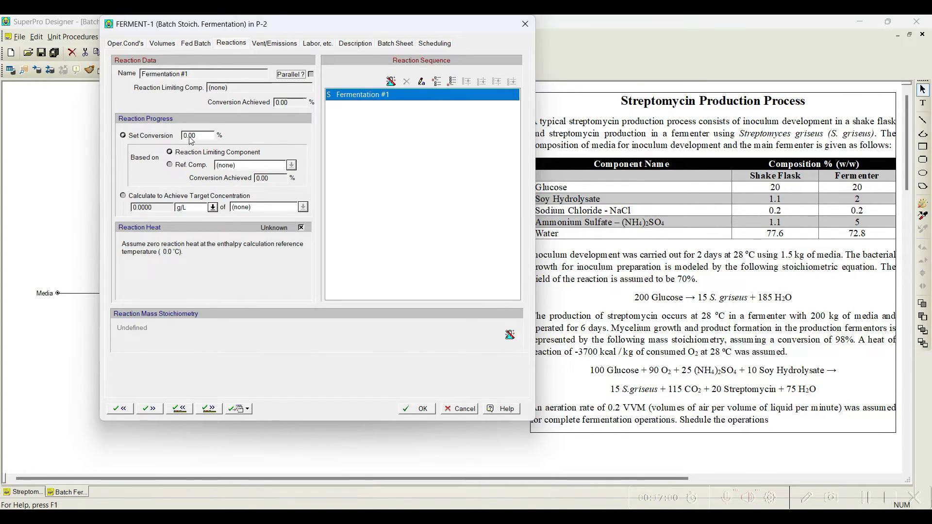
pyautogui.click(391, 81)
pyautogui.moveTo(435, 29); pyautogui.dragTo(345, 33)
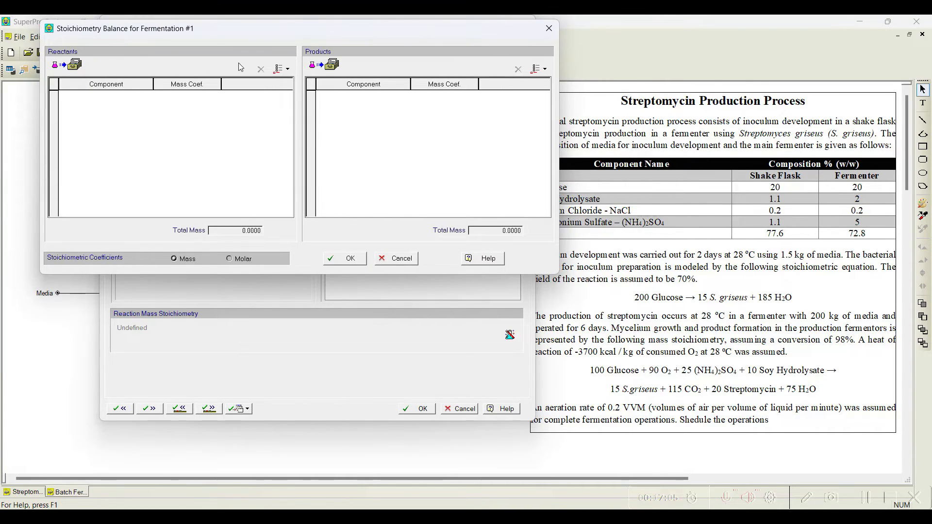
pyautogui.click(280, 69)
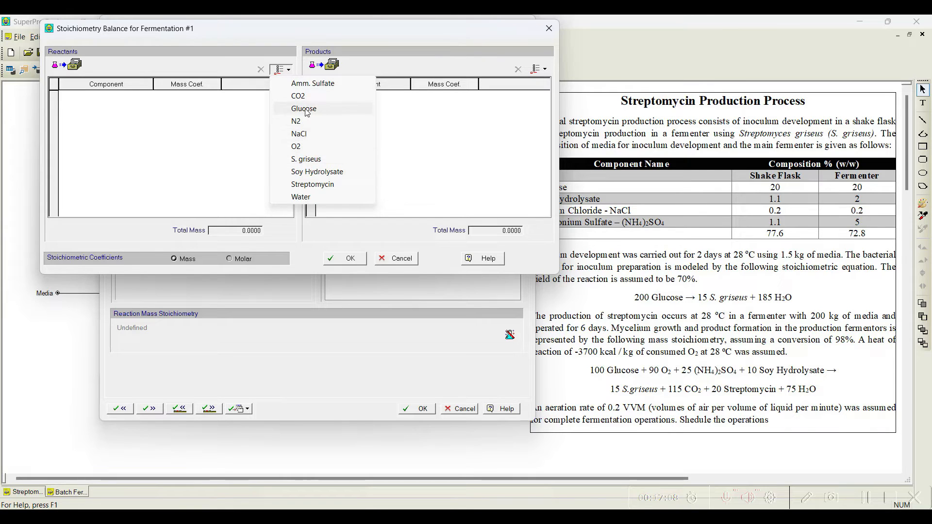
pyautogui.click(304, 108)
pyautogui.click(284, 67)
pyautogui.click(300, 134)
pyautogui.click(281, 68)
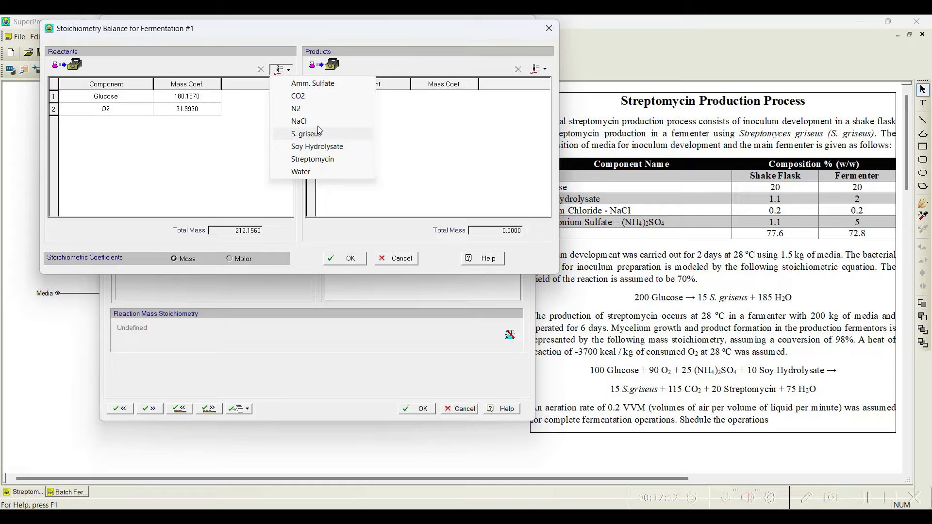
pyautogui.click(324, 84)
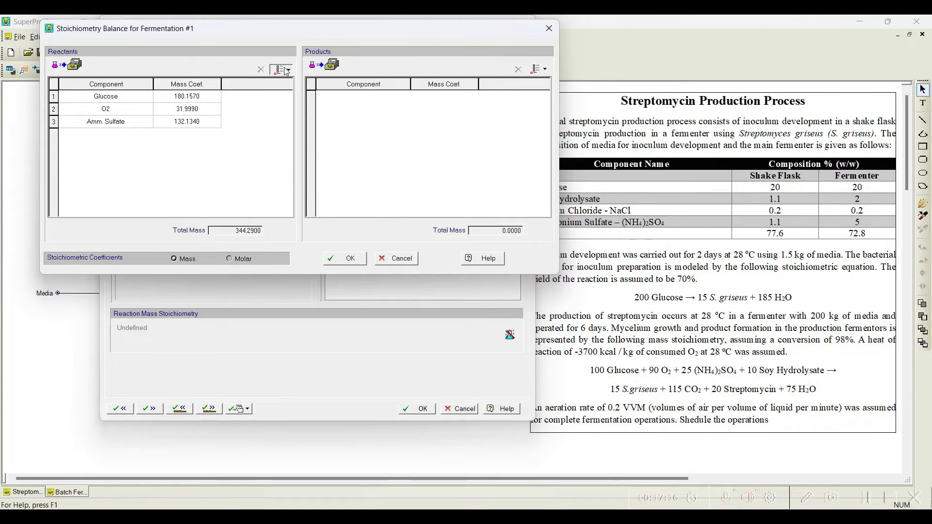
pyautogui.click(286, 72)
pyautogui.click(339, 133)
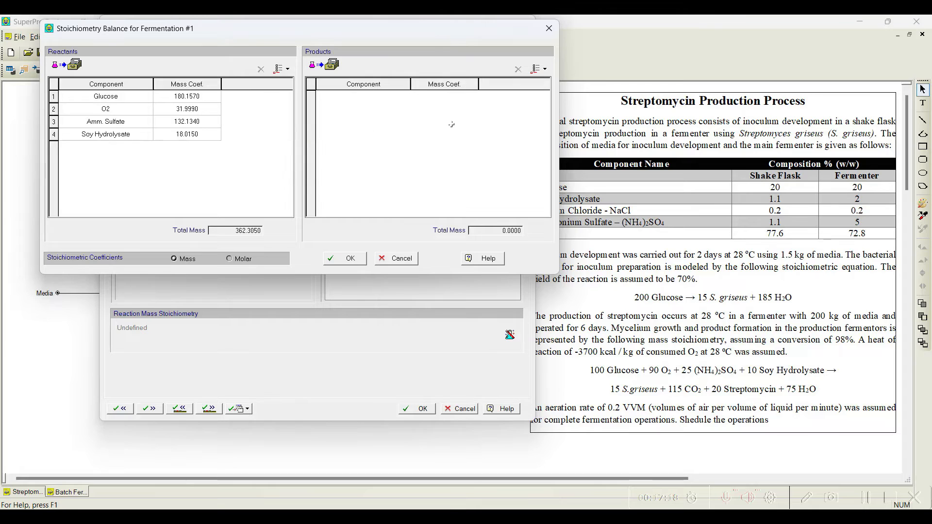
# Step: Add S. griseus, CO2, Streptomycin and Water as the reaction's products
pyautogui.click(540, 69)
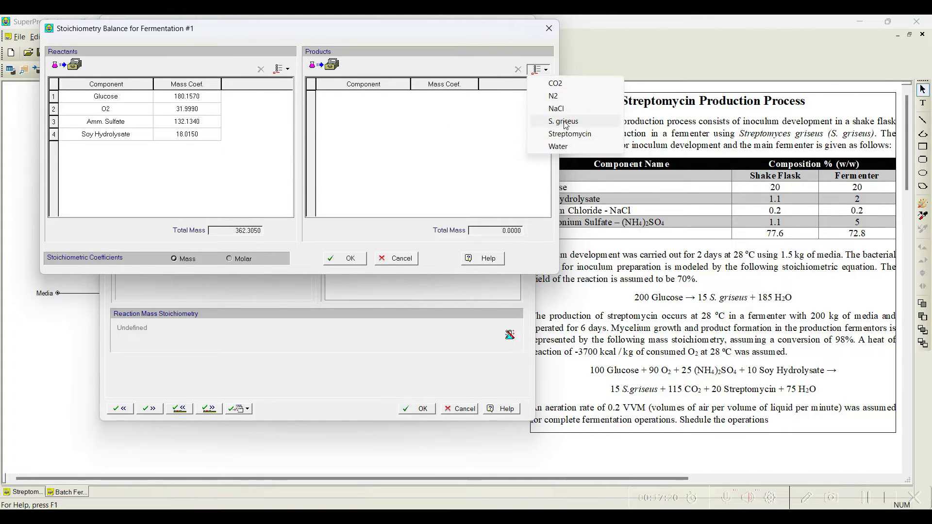
pyautogui.click(566, 125)
pyautogui.click(541, 69)
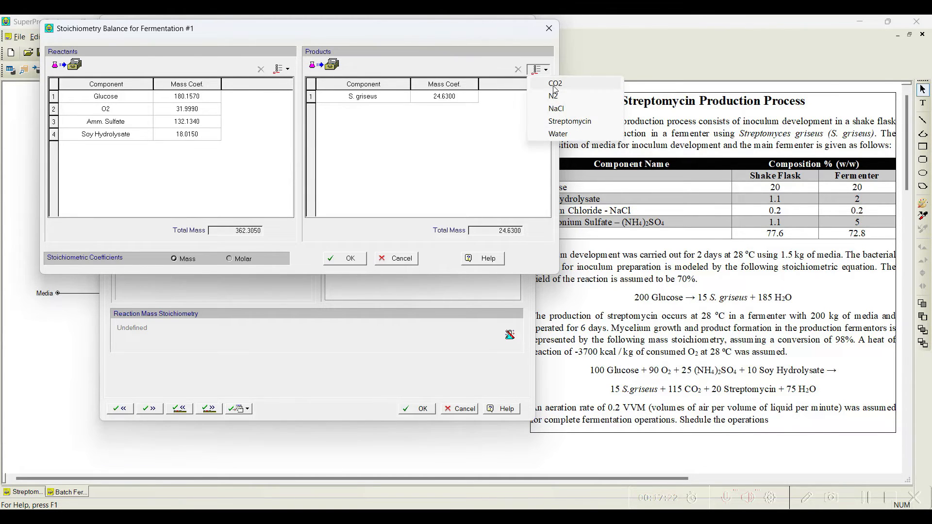
pyautogui.click(555, 87)
pyautogui.click(541, 69)
pyautogui.click(568, 108)
pyautogui.click(540, 69)
pyautogui.click(568, 108)
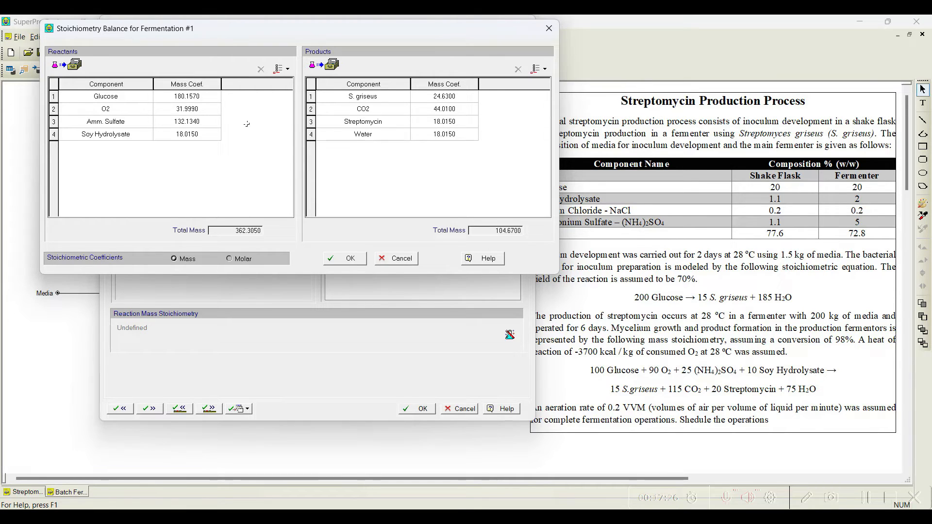
# Step: Set the reactant mass coefficients to 100 Glucose, 90 O2, 25 Amm. Sulfate and 10 Soy Hydrolysate
pyautogui.click(193, 101)
pyautogui.write('100.0000')
pyautogui.press('Return')
pyautogui.write('90.0000')
pyautogui.press('Return')
pyautogui.write('25')
pyautogui.press('Return')
pyautogui.write('1')
# Step: Set the product mass coefficients to 15 S. griseus, 115 CO2, 20 Streptomycin and 75 Water, and confirm
pyautogui.click(418, 97)
pyautogui.write('15')
pyautogui.press('Return')
pyautogui.write('115')
pyautogui.press('Return')
pyautogui.write('20')
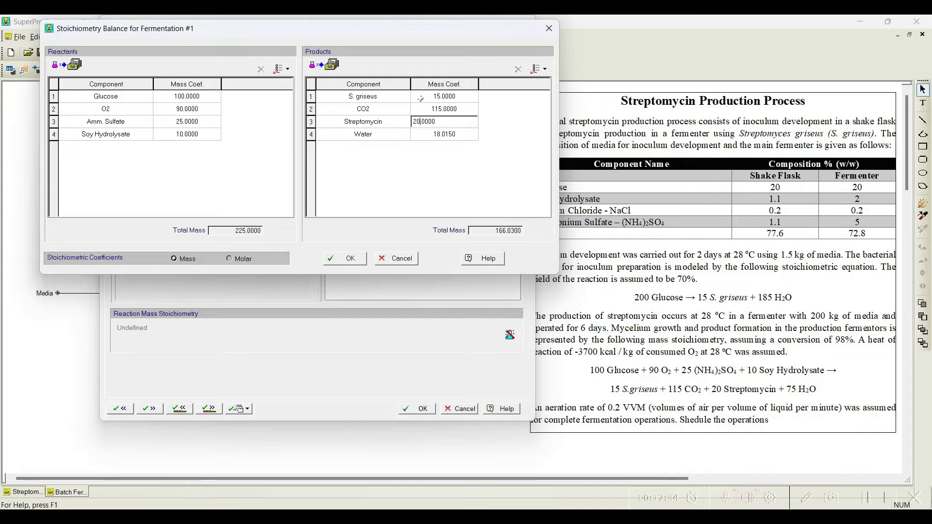
pyautogui.press('Return')
pyautogui.write('75')
pyautogui.press('Return')
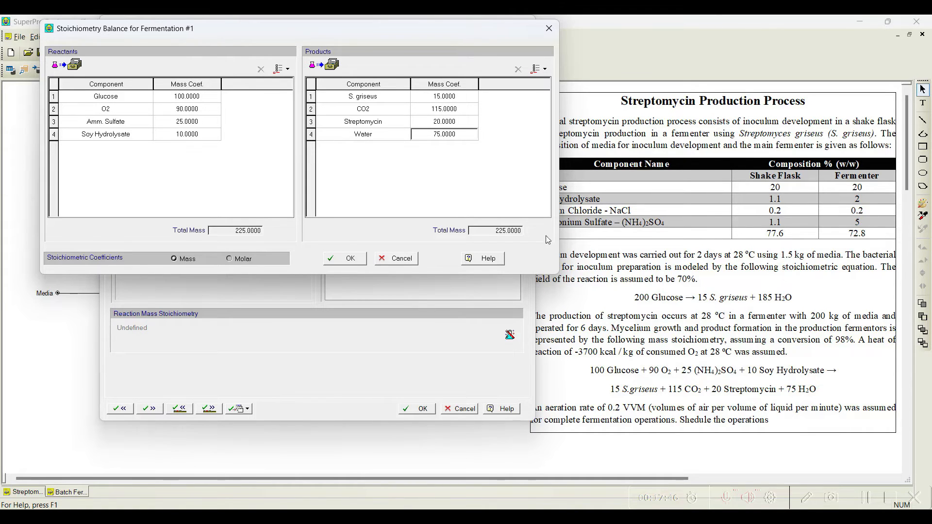
pyautogui.click(355, 261)
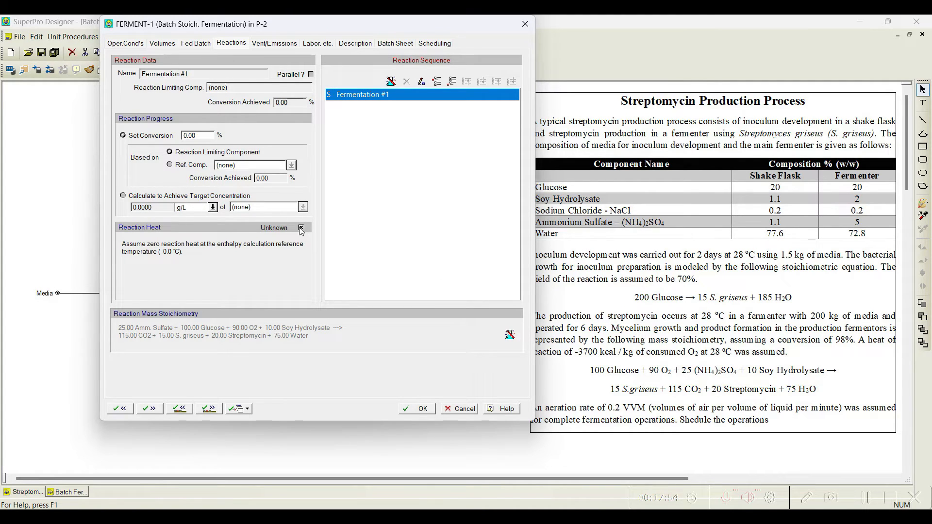
# Step: Define the reaction heat as -3700 kcal/kg of O2 at 28 °C and set the conversion to 98%
pyautogui.moveTo(232, 27); pyautogui.dragTo(193, 27)
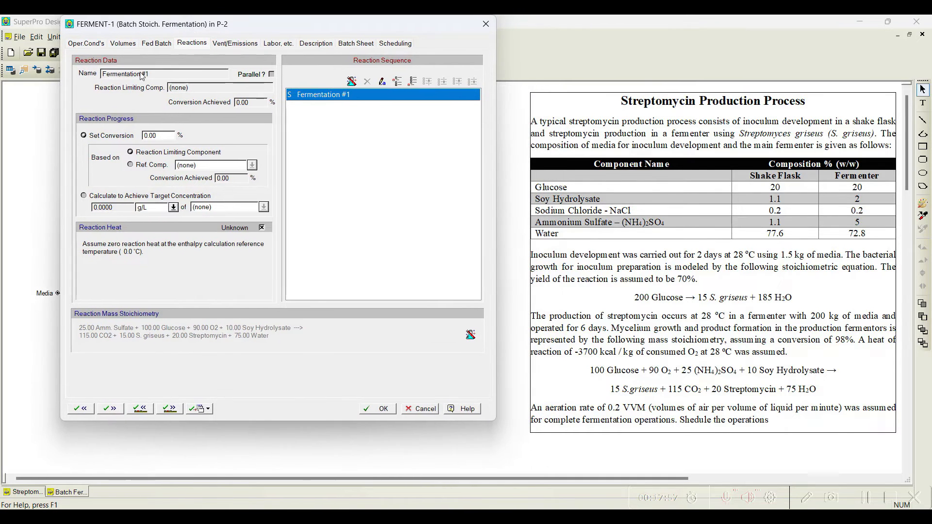
pyautogui.click(261, 227)
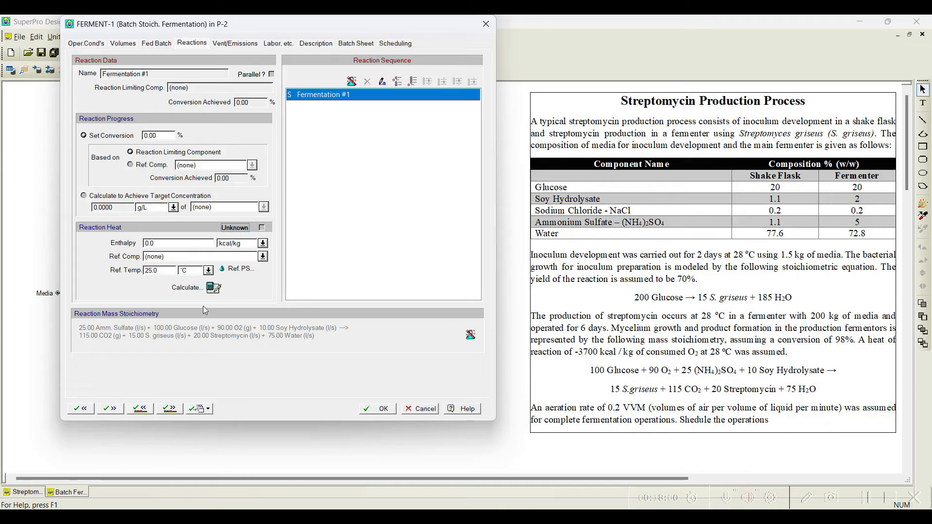
pyautogui.doubleClick(168, 242)
pyautogui.write('-3700')
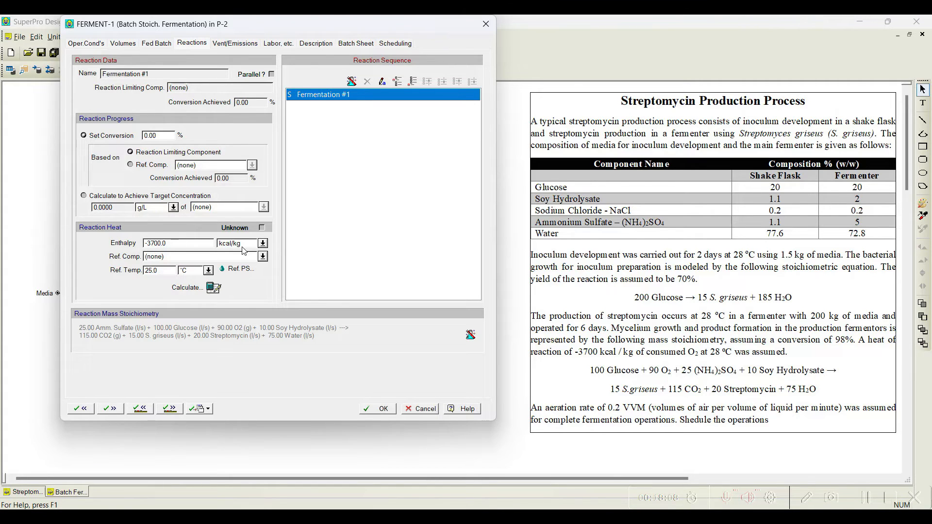
pyautogui.click(263, 256)
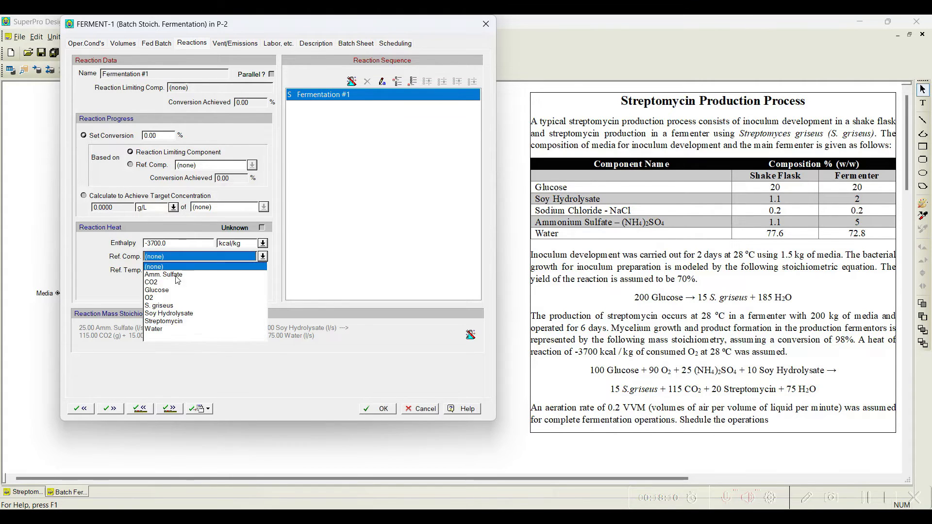
pyautogui.click(164, 298)
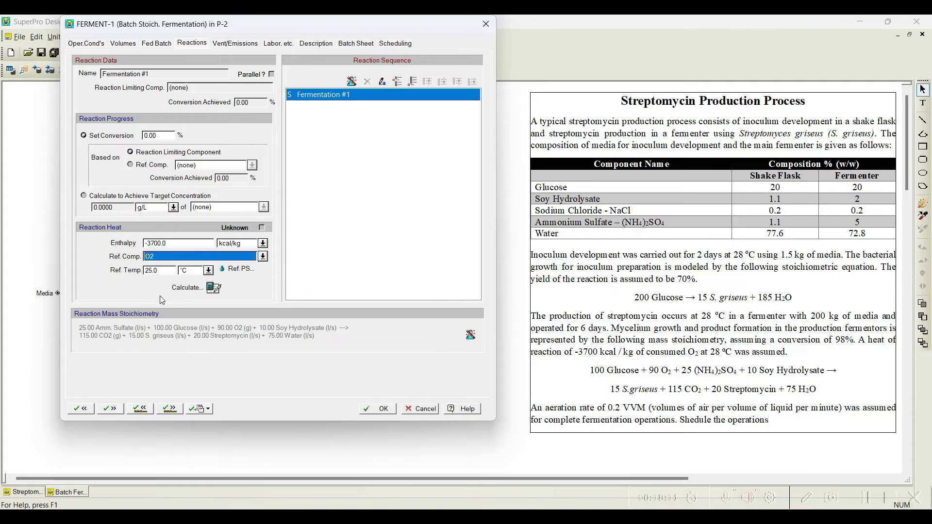
pyautogui.doubleClick(158, 270)
pyautogui.write('28.0')
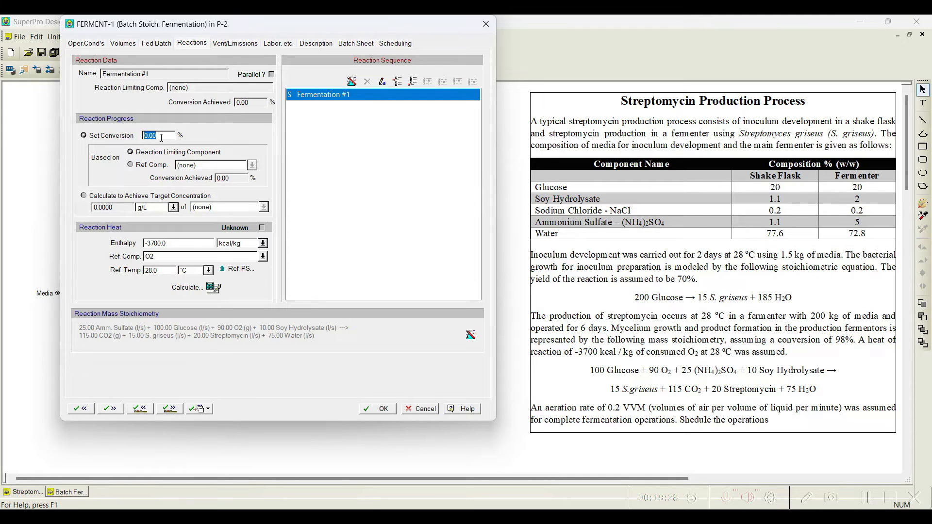
pyautogui.write('98.00')
pyautogui.click(167, 409)
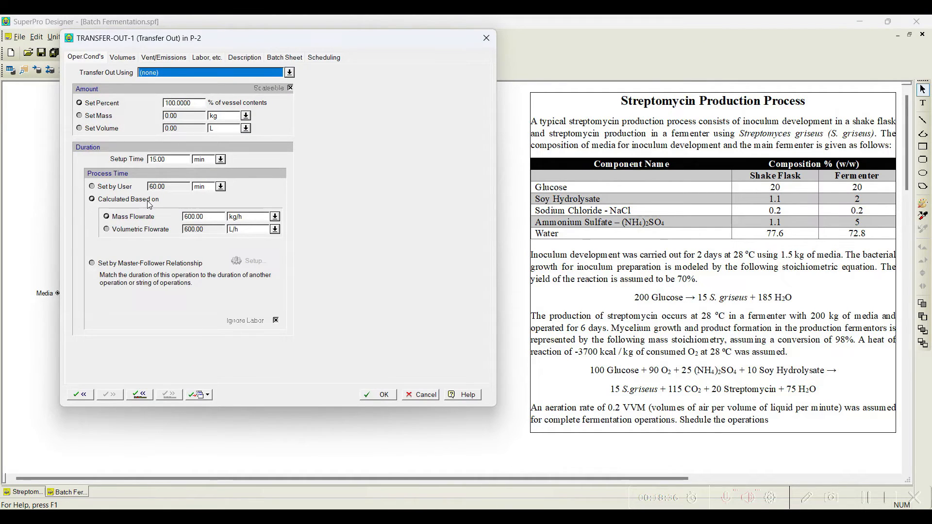
# Step: Set the transfer-out operation to use the Broth stream with a user-set process time of 20 min
pyautogui.click(289, 73)
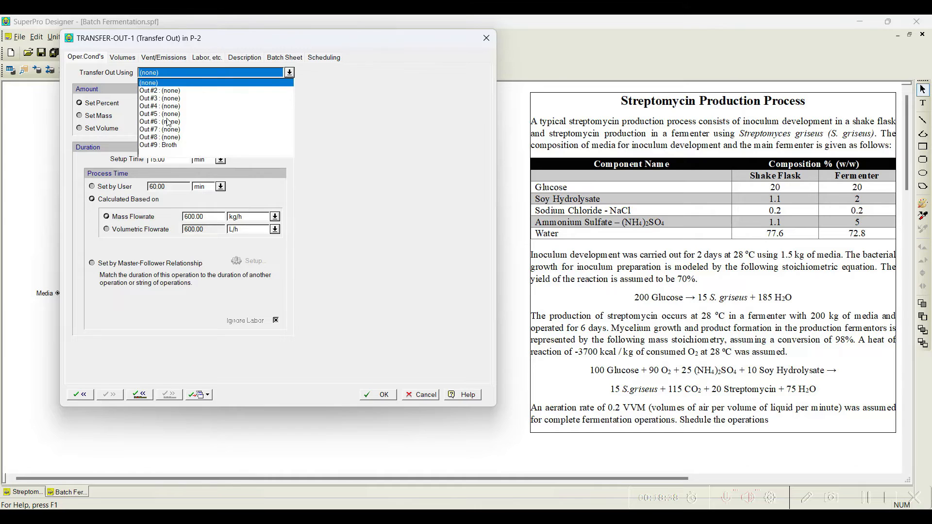
pyautogui.click(170, 147)
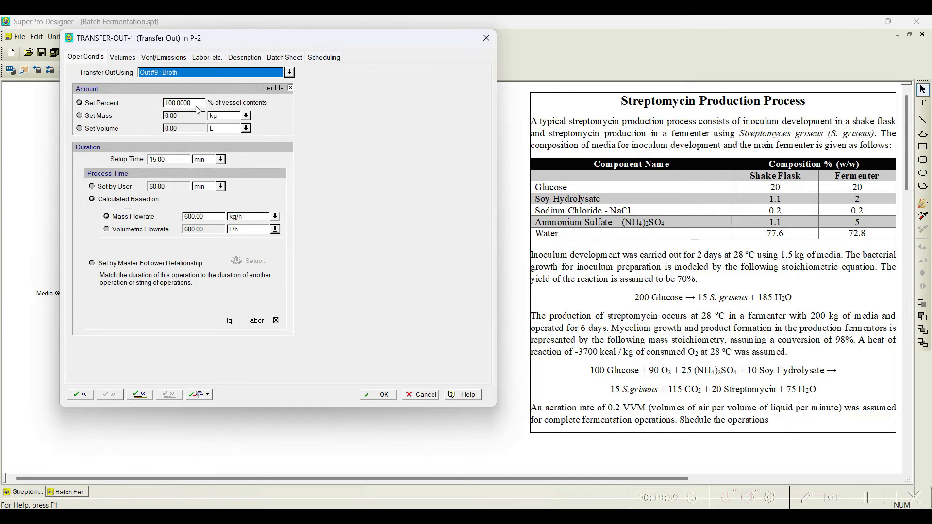
pyautogui.click(103, 189)
pyautogui.doubleClick(155, 187)
pyautogui.write('200')
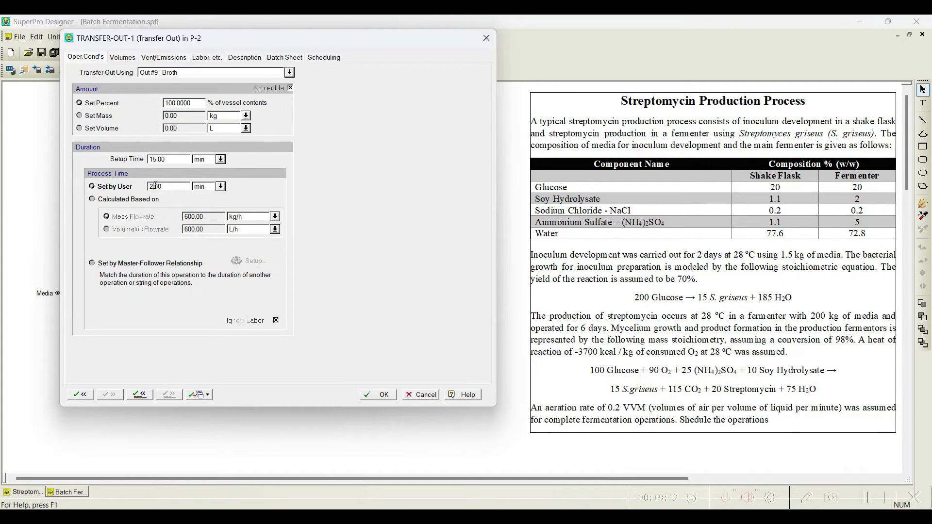
pyautogui.click(380, 395)
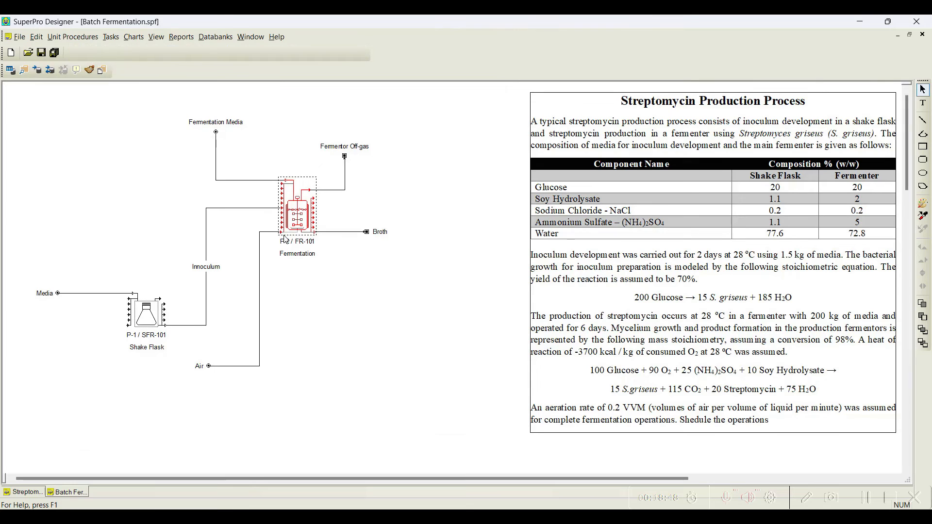
# Step: Set the fermentation operation's aeration rate to 0.2 VVM
pyautogui.rightClick(298, 216)
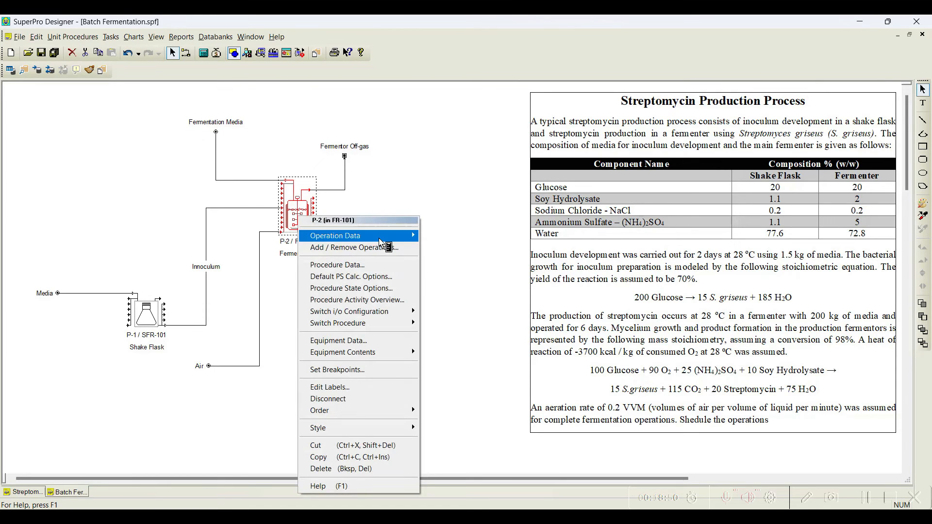
pyautogui.click(461, 262)
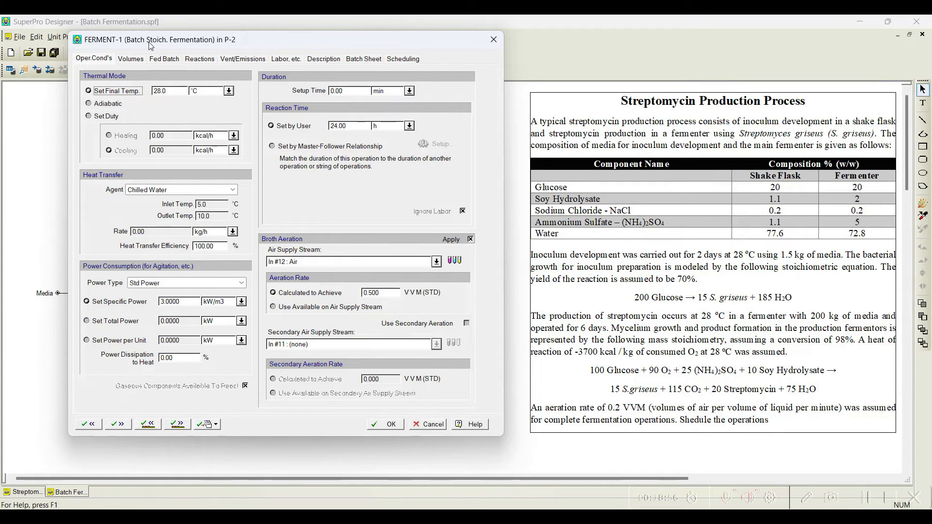
pyautogui.moveTo(121, 41); pyautogui.dragTo(136, 25)
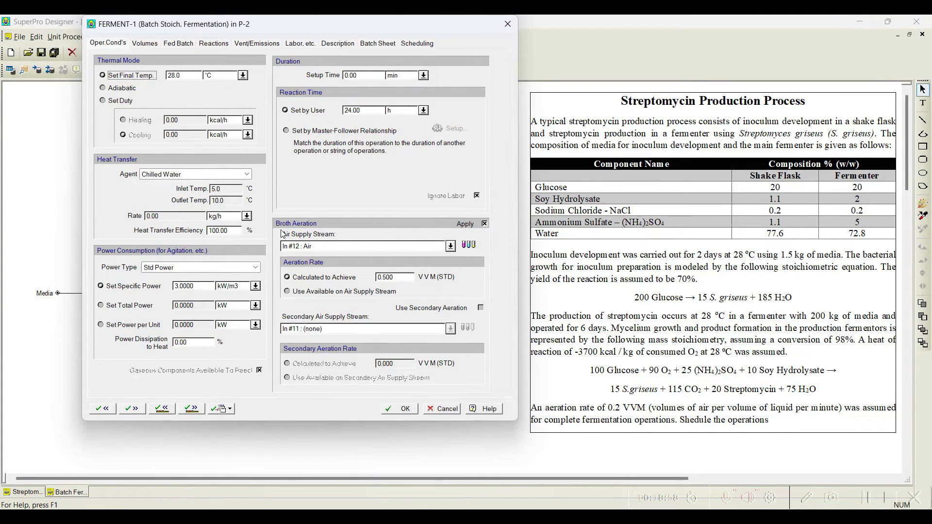
pyautogui.moveTo(272, 33); pyautogui.dragTo(425, 36)
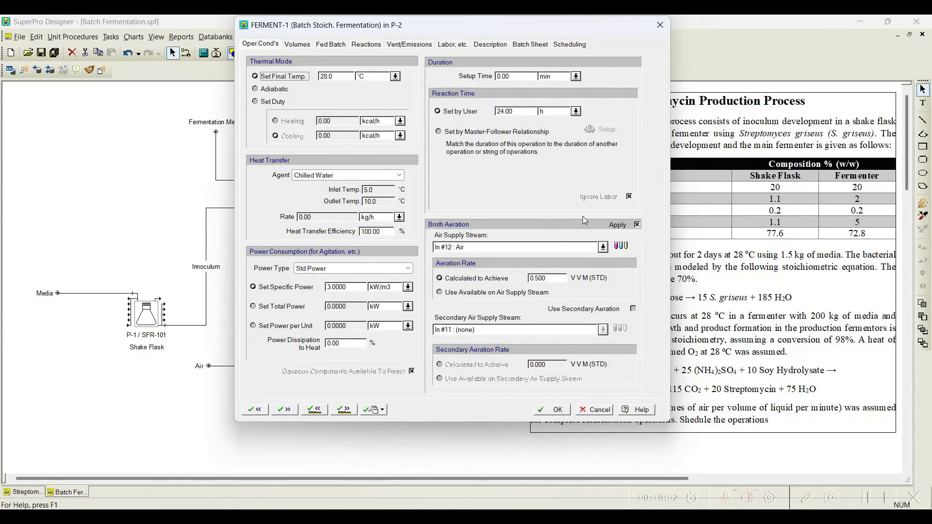
pyautogui.moveTo(432, 30); pyautogui.dragTo(298, 38)
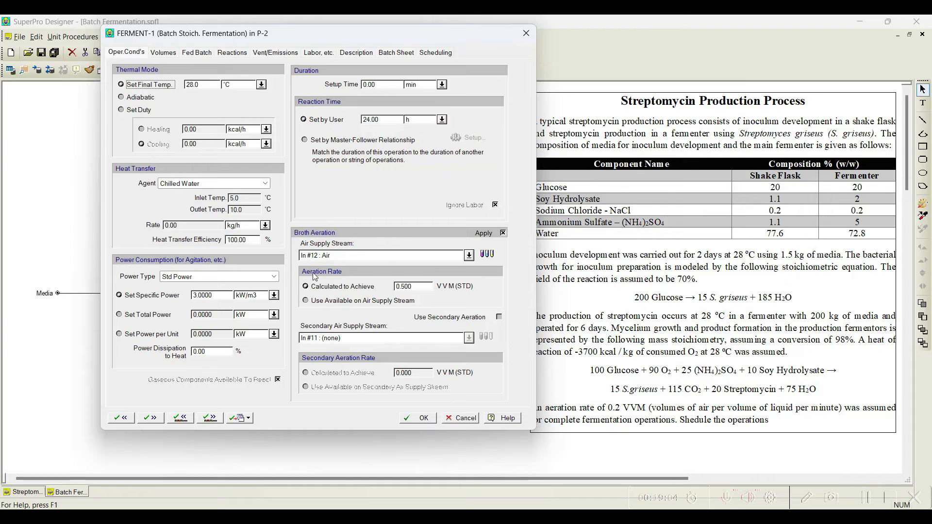
pyautogui.doubleClick(405, 287)
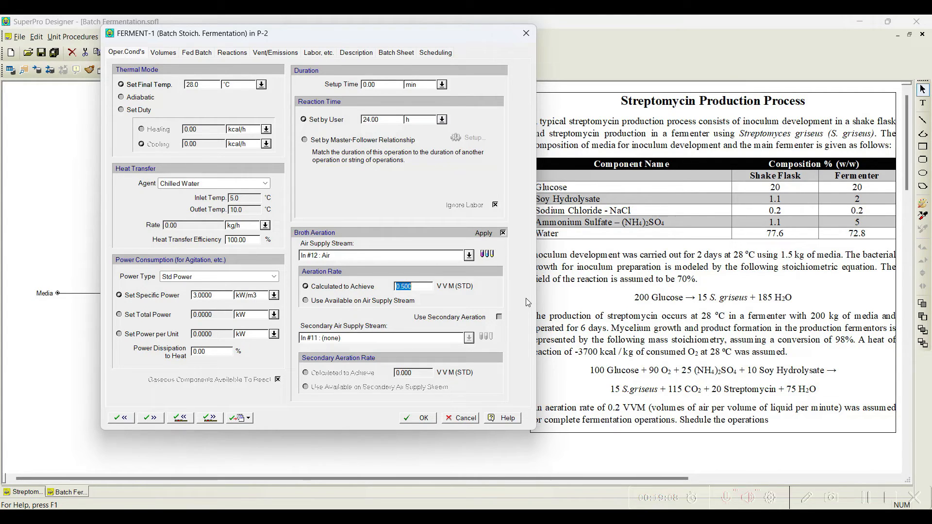
pyautogui.write('0.200')
pyautogui.click(417, 418)
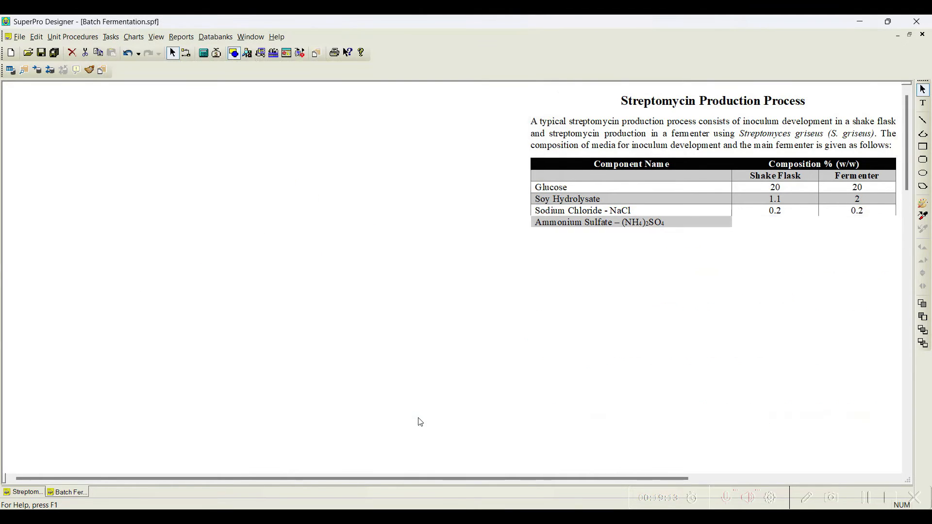
# Step: Solve the mass and energy balances and review the Broth stream composition
pyautogui.click(204, 54)
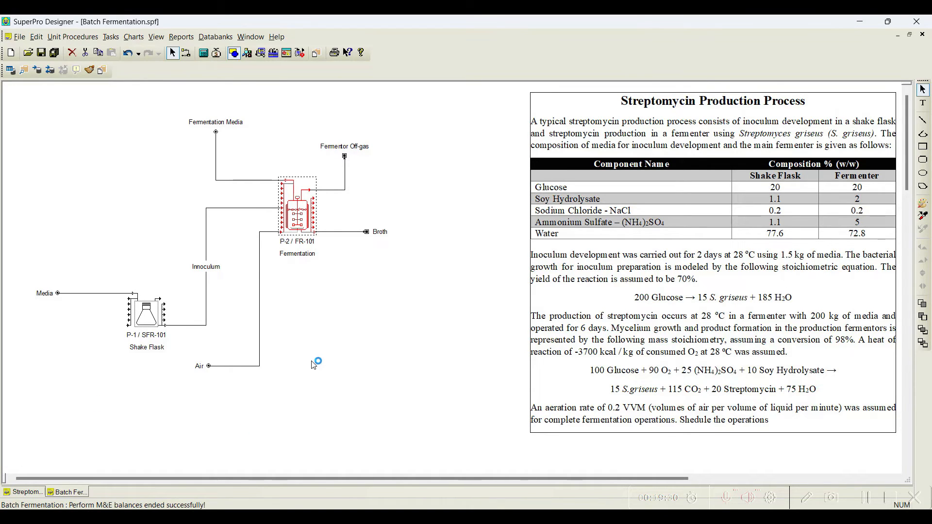
pyautogui.click(363, 306)
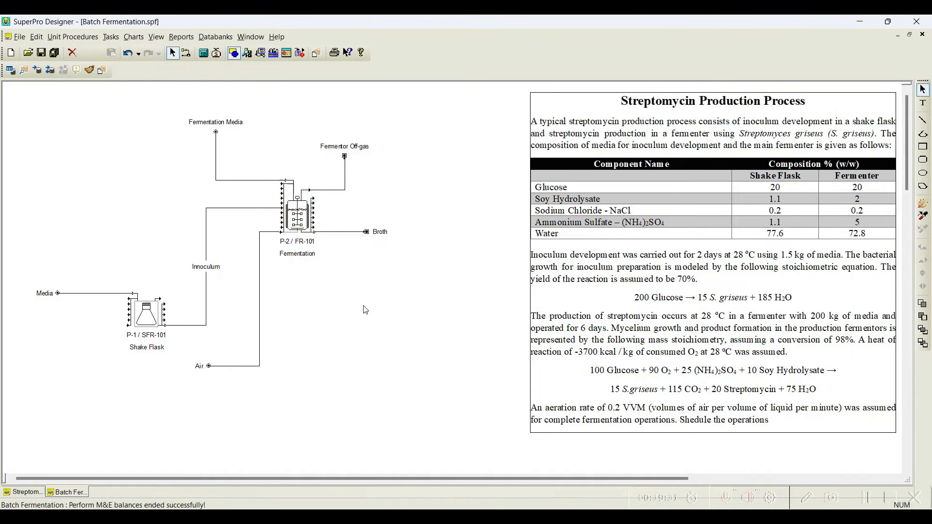
pyautogui.doubleClick(342, 232)
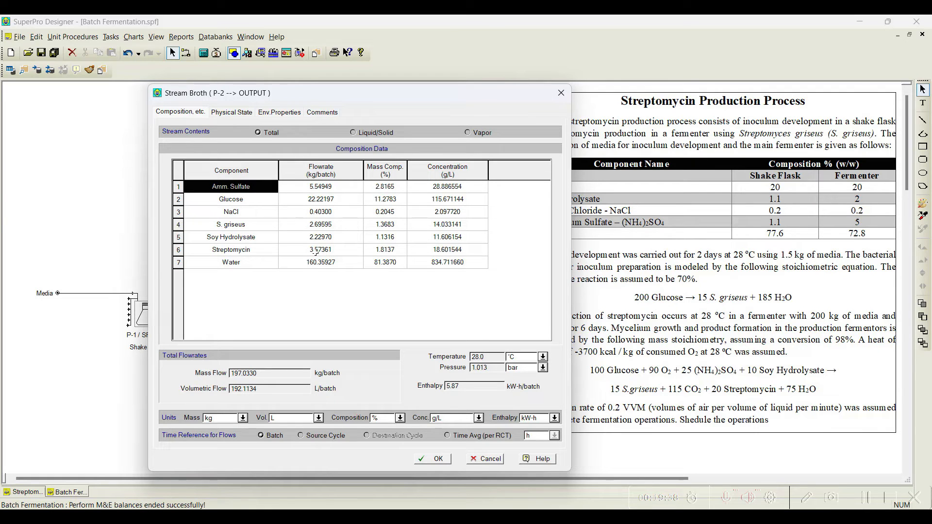
pyautogui.click(438, 459)
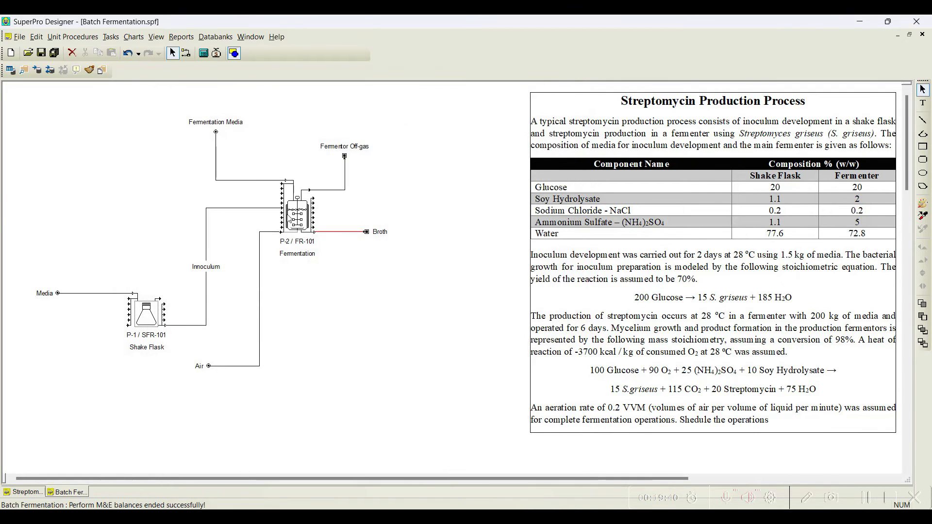
# Step: Set the fermentation operation's reaction time to 6 days
pyautogui.rightClick(300, 219)
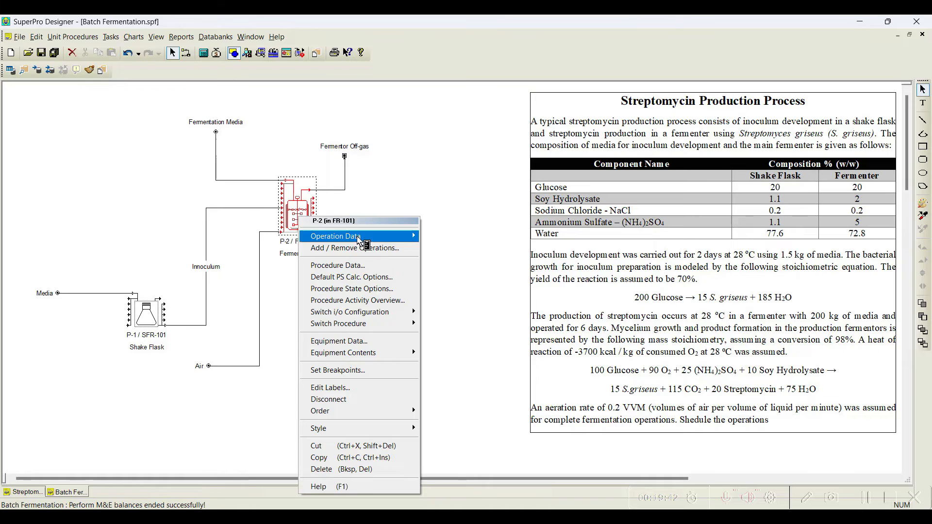
pyautogui.moveTo(364, 237)
pyautogui.click(465, 264)
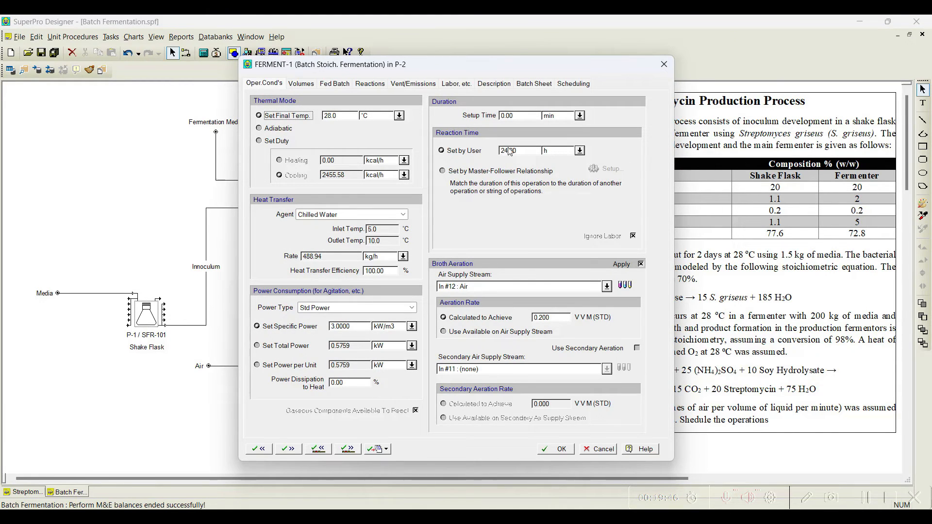
pyautogui.moveTo(459, 64); pyautogui.dragTo(283, 52)
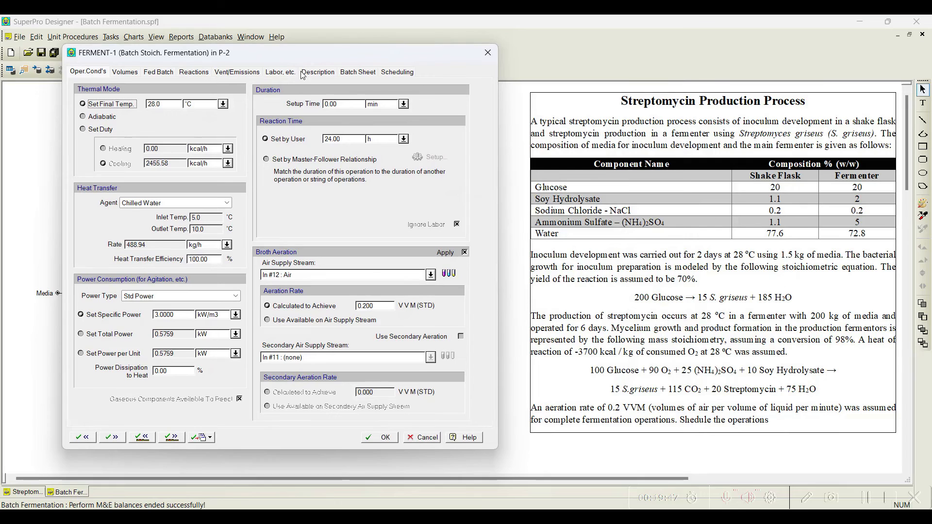
pyautogui.click(404, 139)
pyautogui.click(383, 173)
pyautogui.doubleClick(339, 140)
pyautogui.write('6')
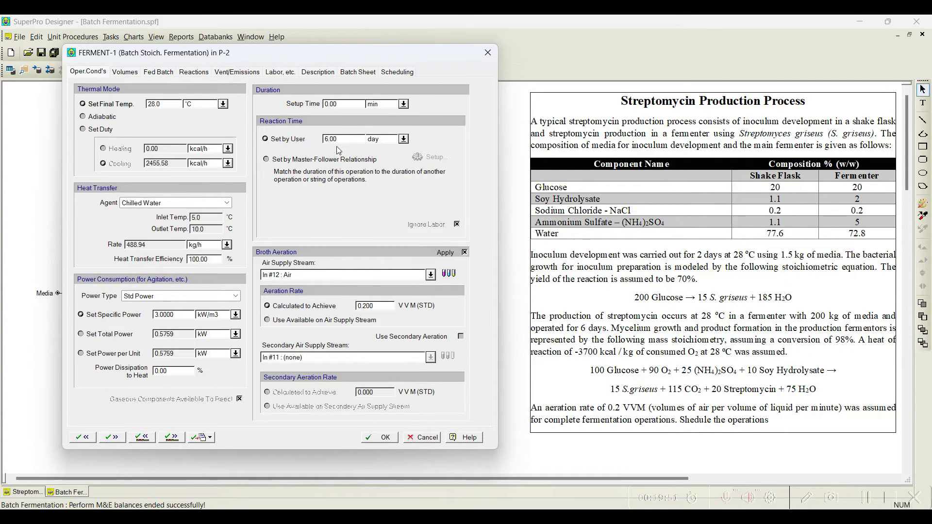
pyautogui.click(383, 437)
# Step: Re-solve the mass and energy balances and review the Broth stream composition
pyautogui.click(204, 53)
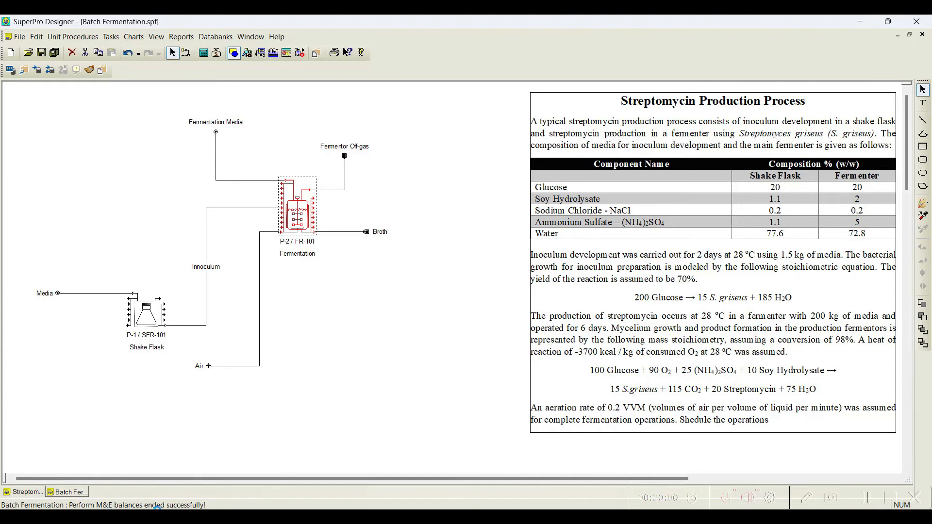
pyautogui.click(340, 232)
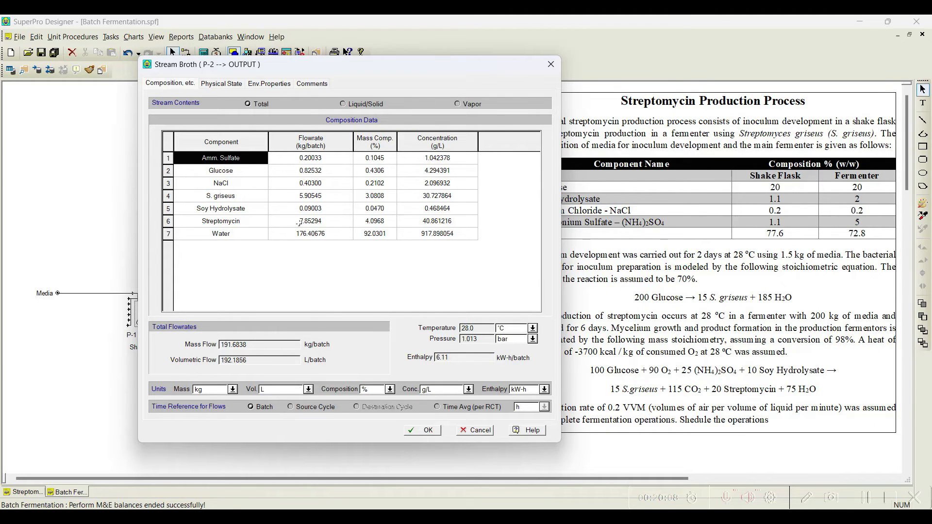
pyautogui.click(421, 431)
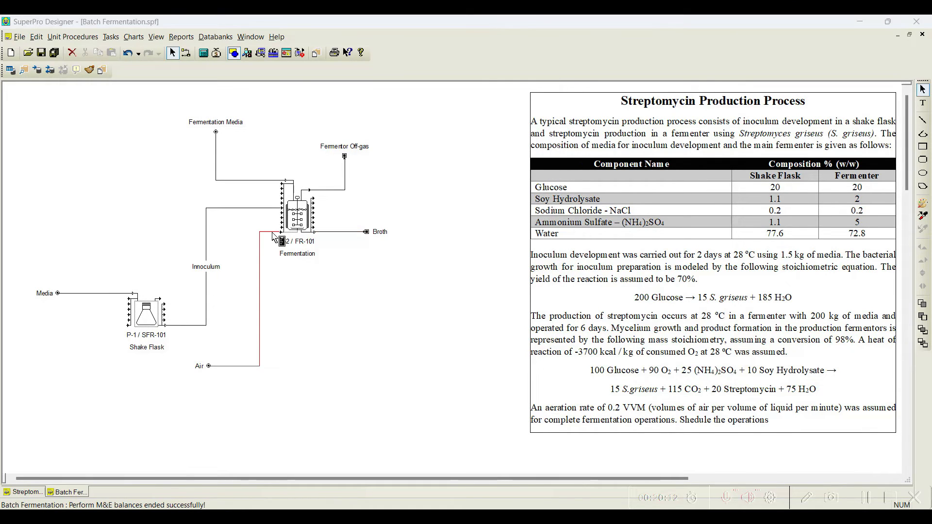
# Step: Review the compositions of the Air and Fermentor Off-gas streams
pyautogui.doubleClick(270, 233)
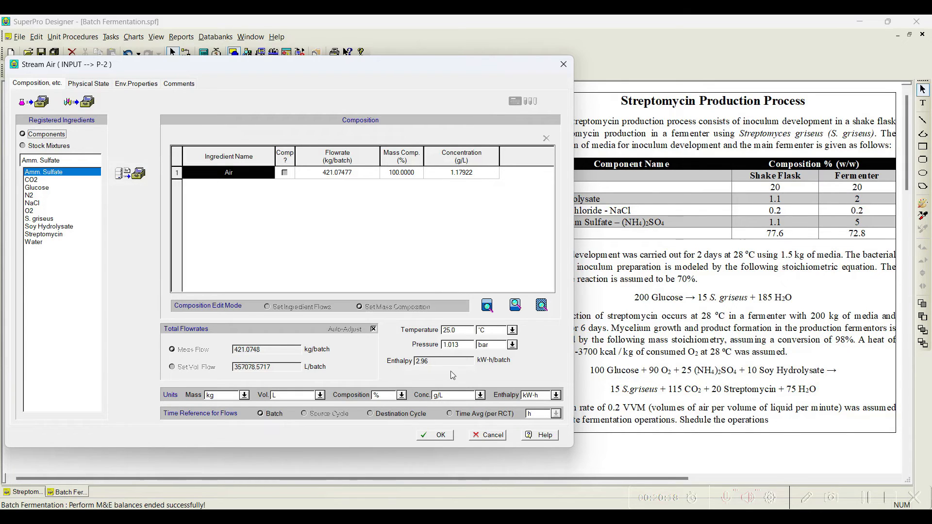
pyautogui.click(443, 436)
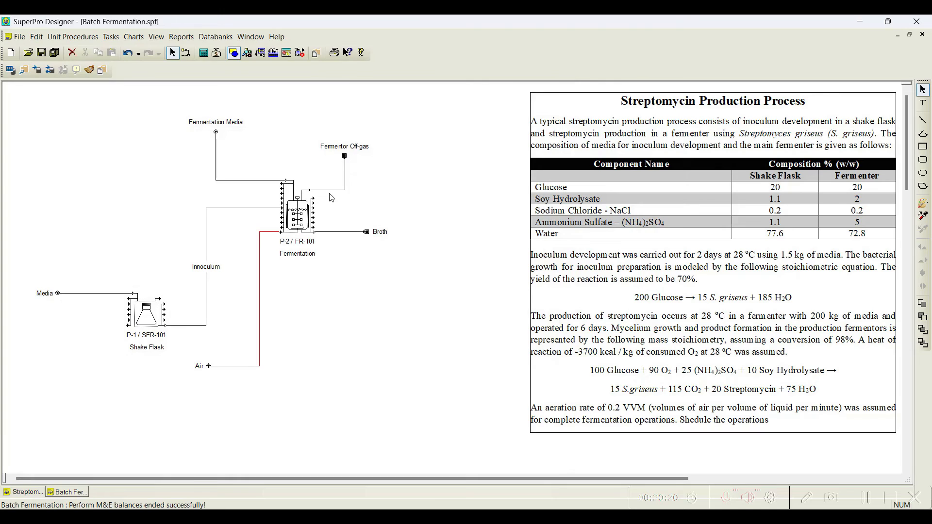
pyautogui.doubleClick(331, 190)
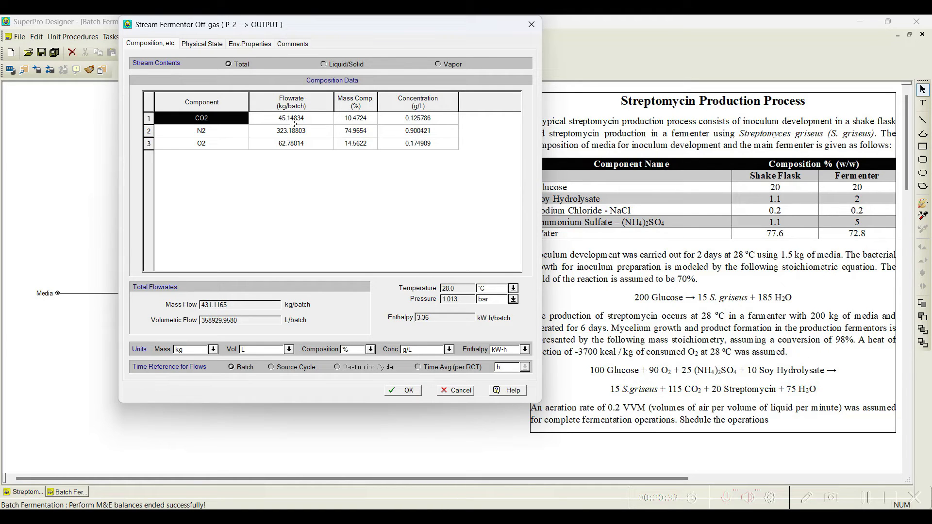
pyautogui.click(395, 390)
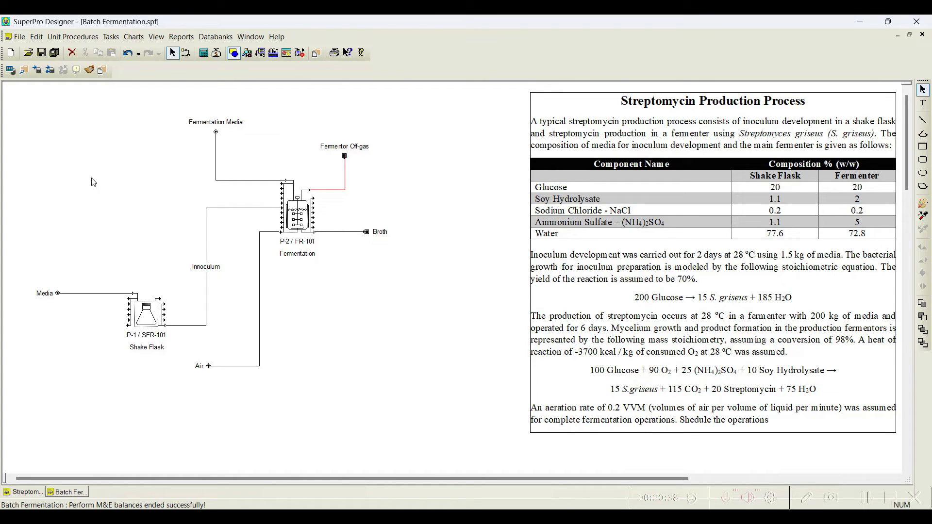
# Step: Solve the process and view the single-batch operations Gantt chart
pyautogui.click(203, 54)
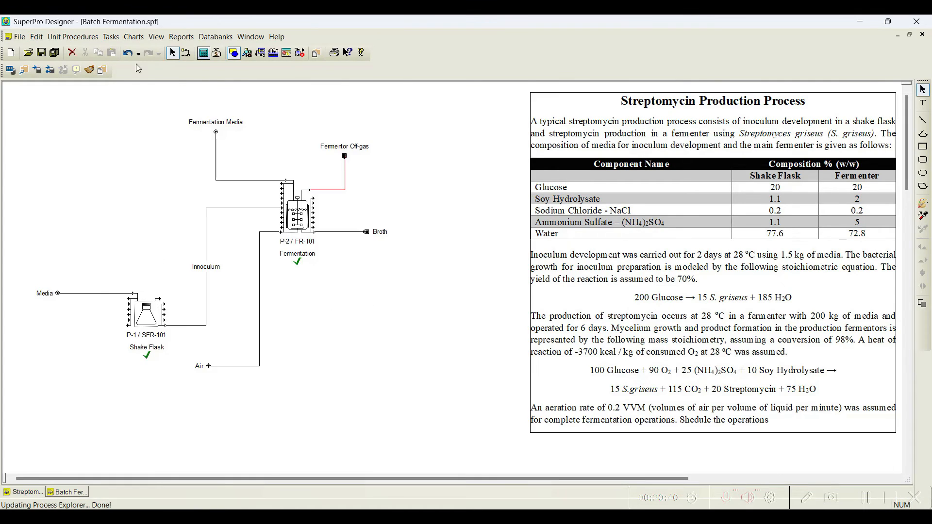
pyautogui.click(136, 38)
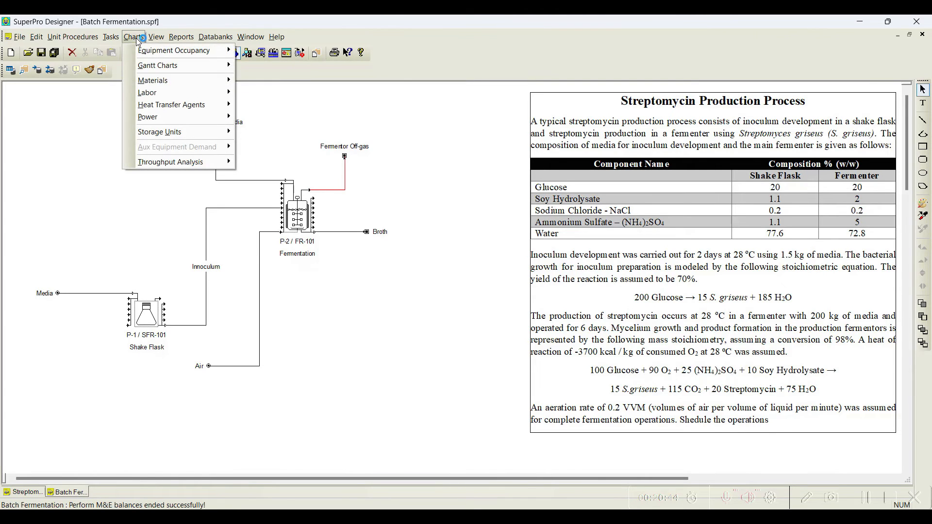
pyautogui.moveTo(169, 68)
pyautogui.click(304, 67)
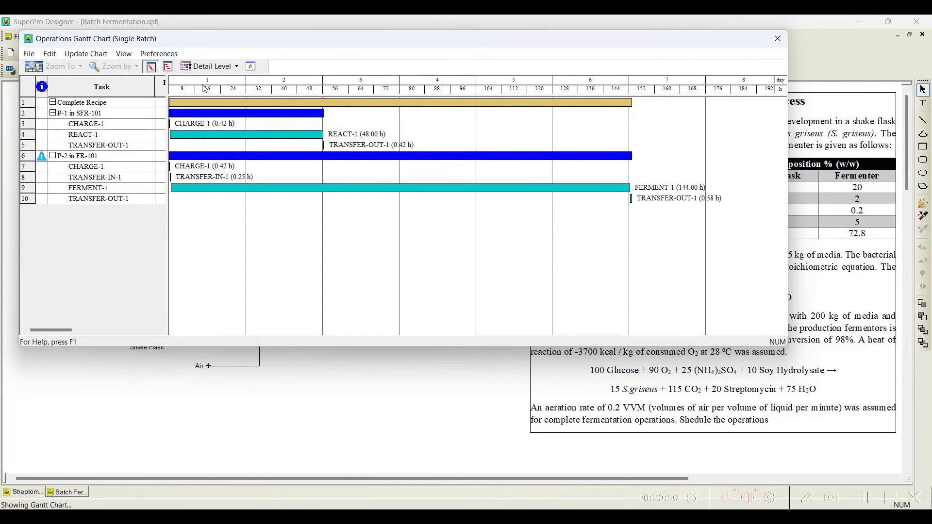
pyautogui.moveTo(333, 47); pyautogui.dragTo(426, 44)
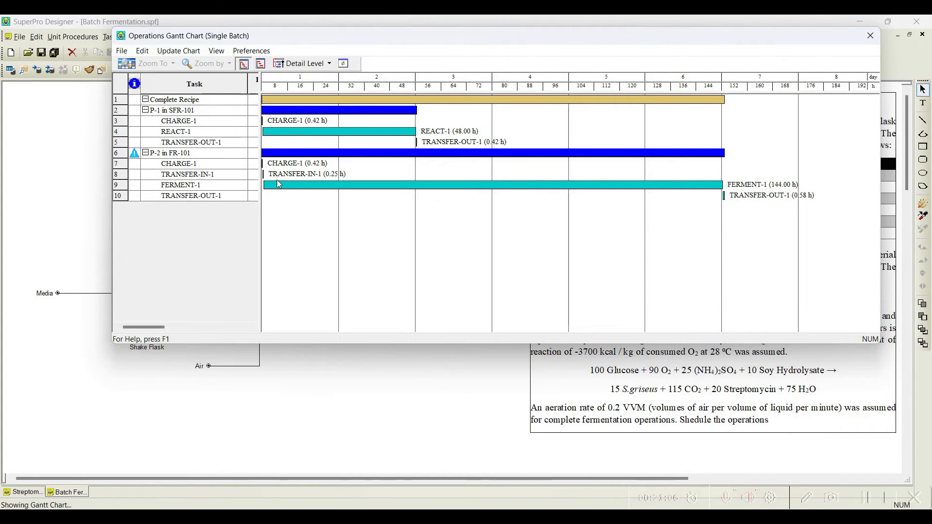
pyautogui.click(870, 36)
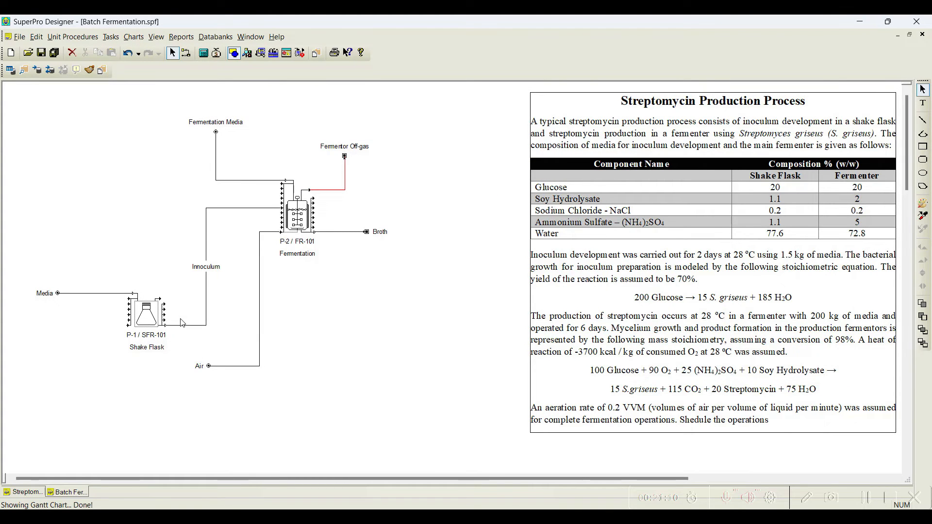
pyautogui.rightClick(147, 315)
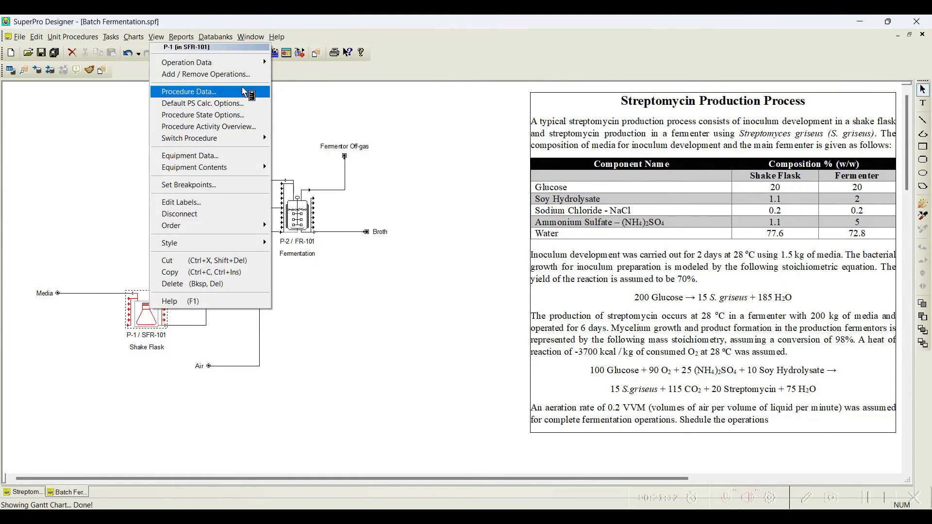
pyautogui.moveTo(262, 67)
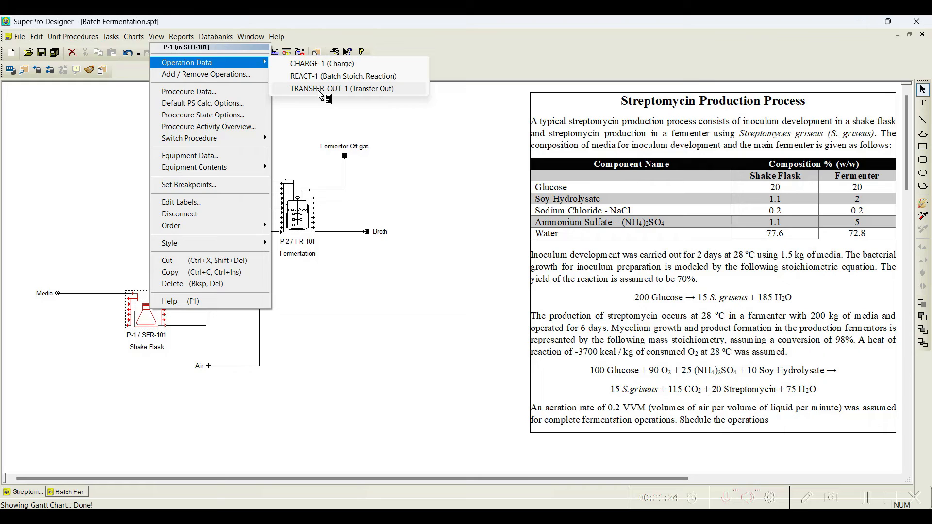
pyautogui.click(401, 152)
# Step: Schedule the fermentor's CHARGE-1 to start at the end of REACT-1 in procedure P-1 (in SFR-101)
pyautogui.rightClick(294, 221)
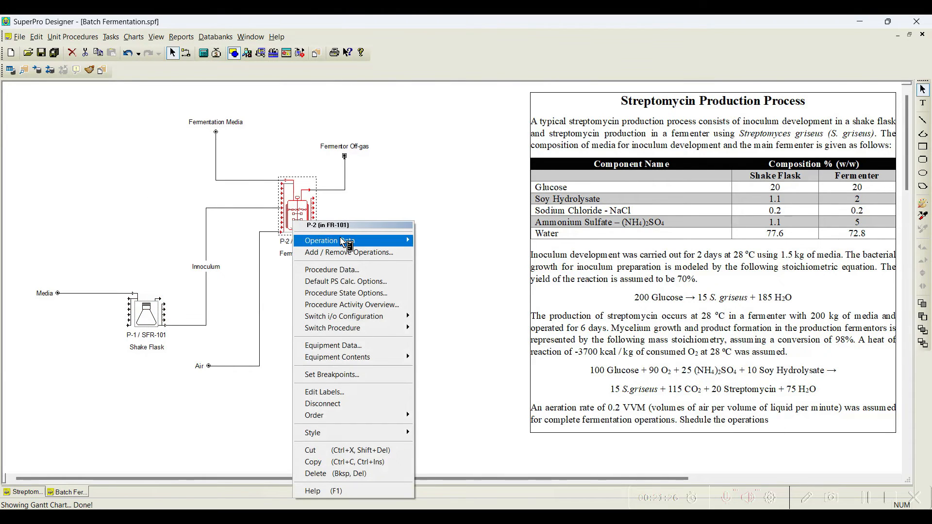
pyautogui.moveTo(341, 240)
pyautogui.click(475, 241)
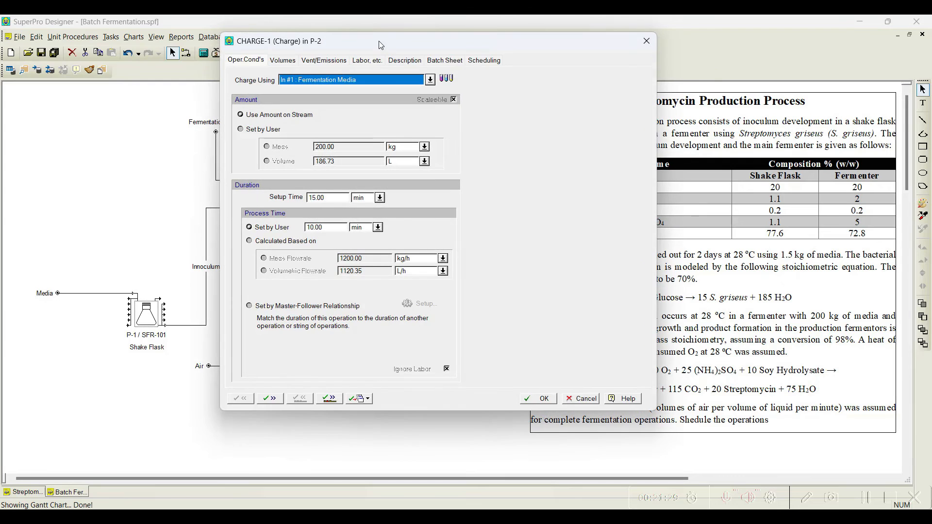
pyautogui.moveTo(381, 45); pyautogui.dragTo(428, 29)
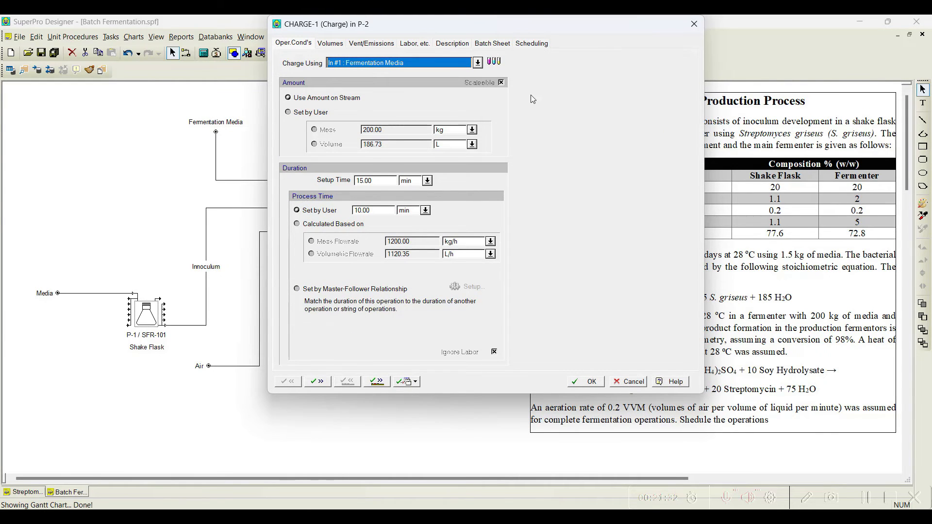
pyautogui.click(530, 42)
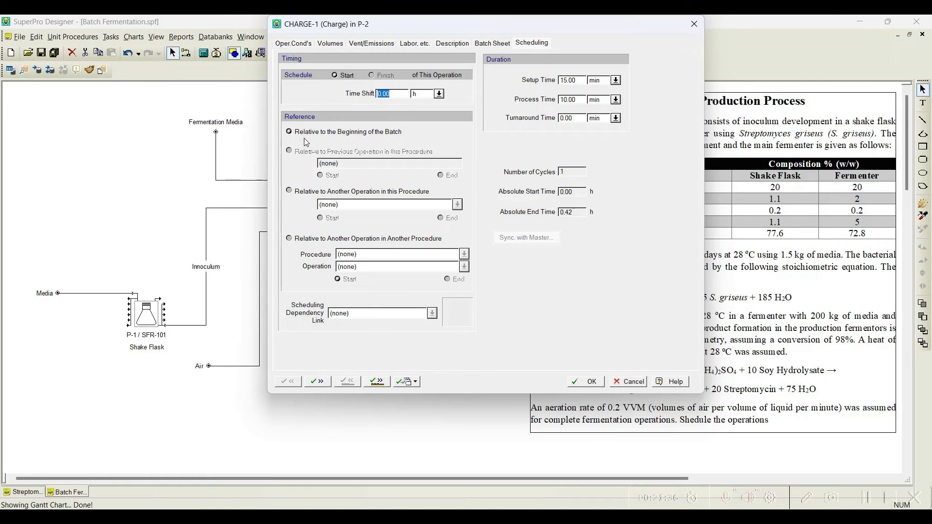
pyautogui.click(297, 238)
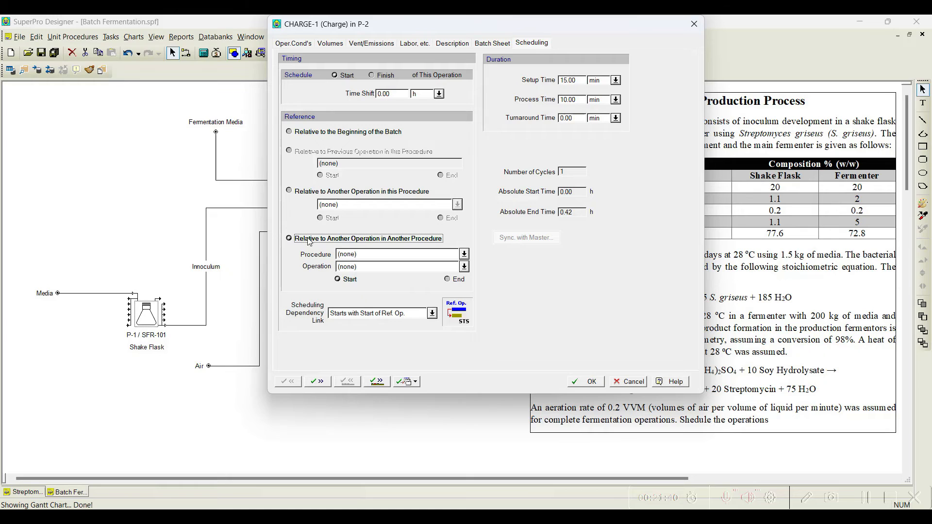
pyautogui.click(466, 254)
pyautogui.click(383, 273)
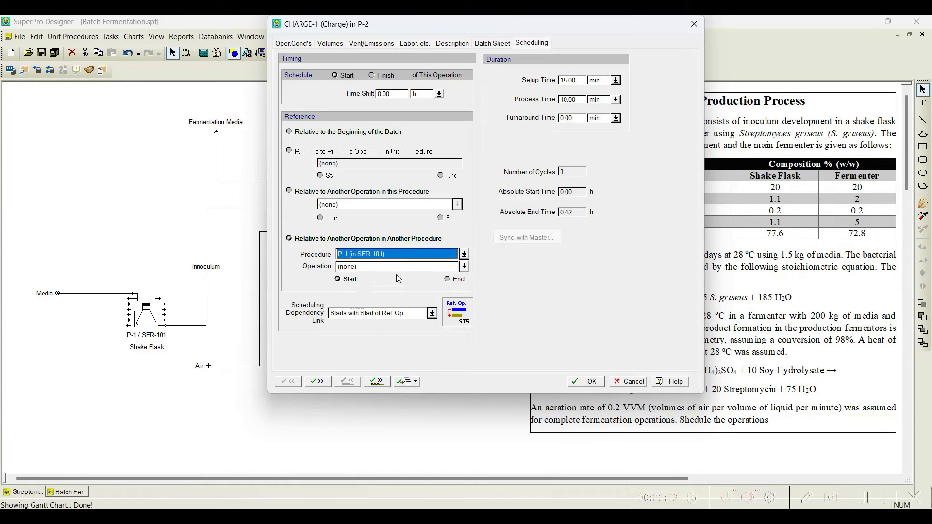
pyautogui.click(464, 267)
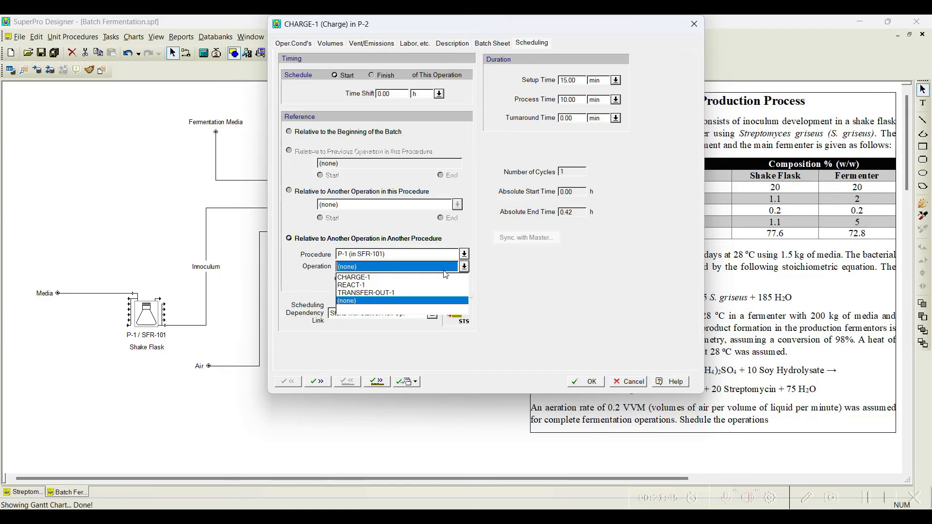
pyautogui.click(362, 286)
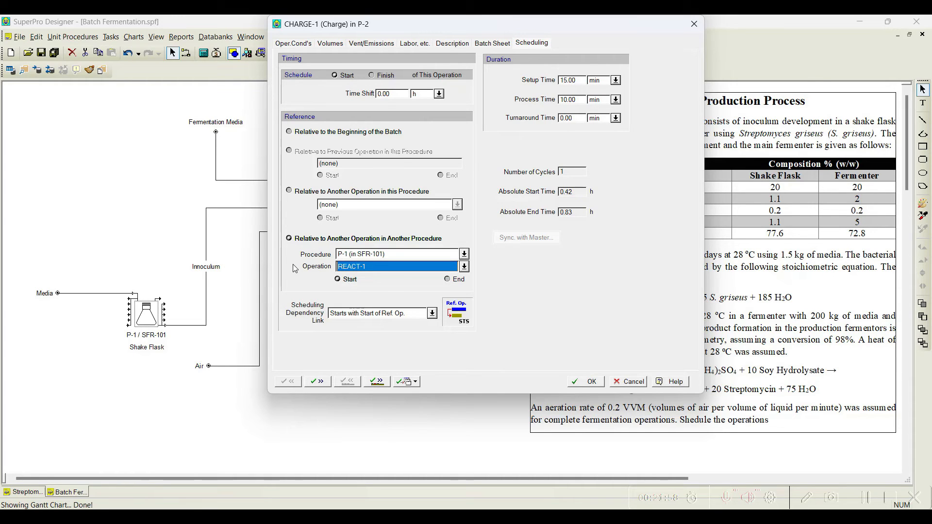
pyautogui.click(464, 266)
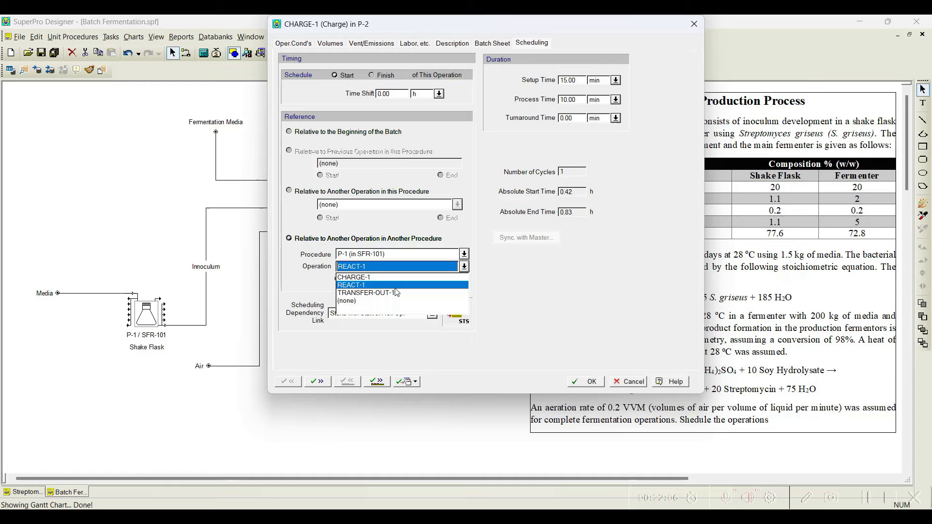
pyautogui.click(363, 285)
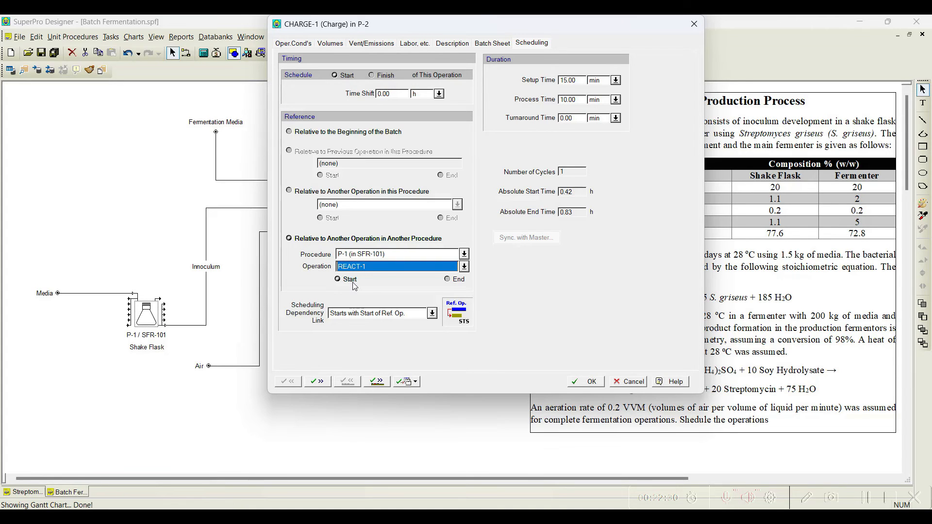
pyautogui.click(447, 280)
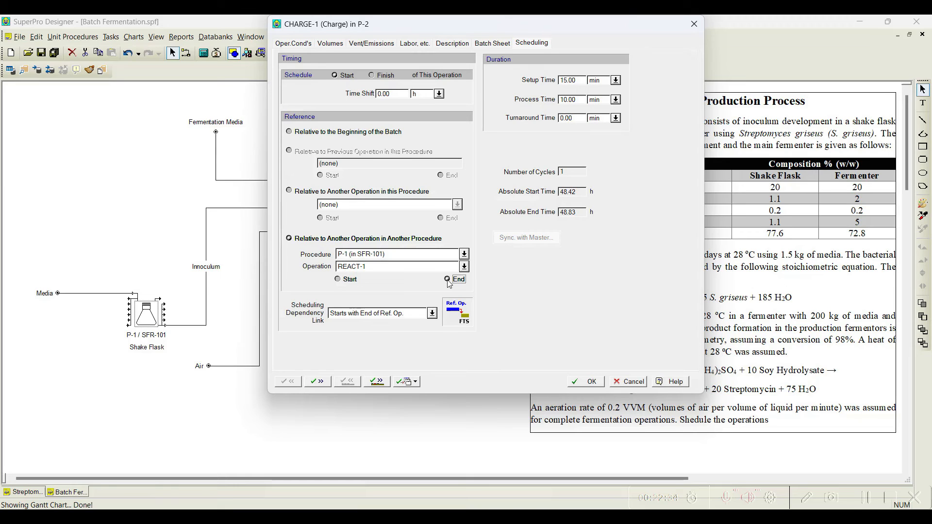
pyautogui.click(381, 381)
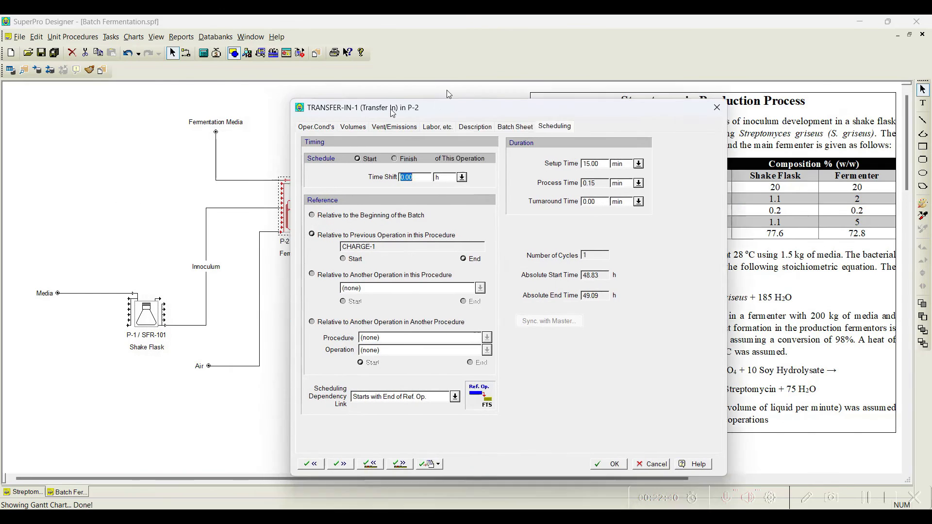
# Step: Set TRANSFER-IN-1's process time by a master-follower relationship matching TRANSFER-OUT-1 in procedure P-1 (in SFR-101)
pyautogui.click(415, 75)
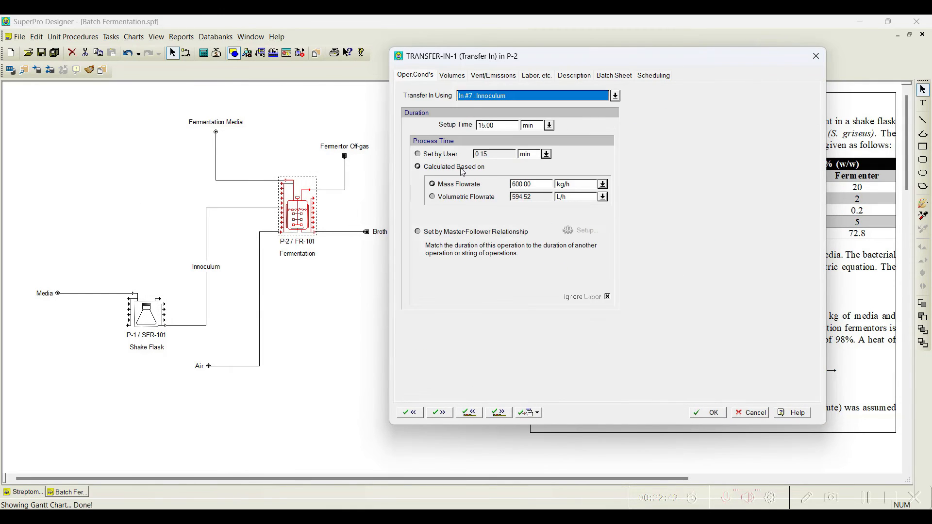
pyautogui.click(426, 233)
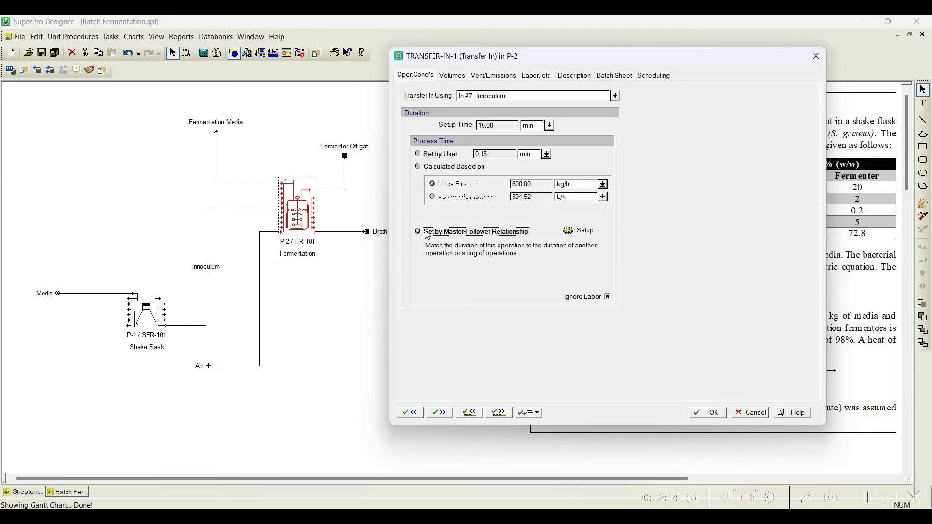
pyautogui.click(581, 230)
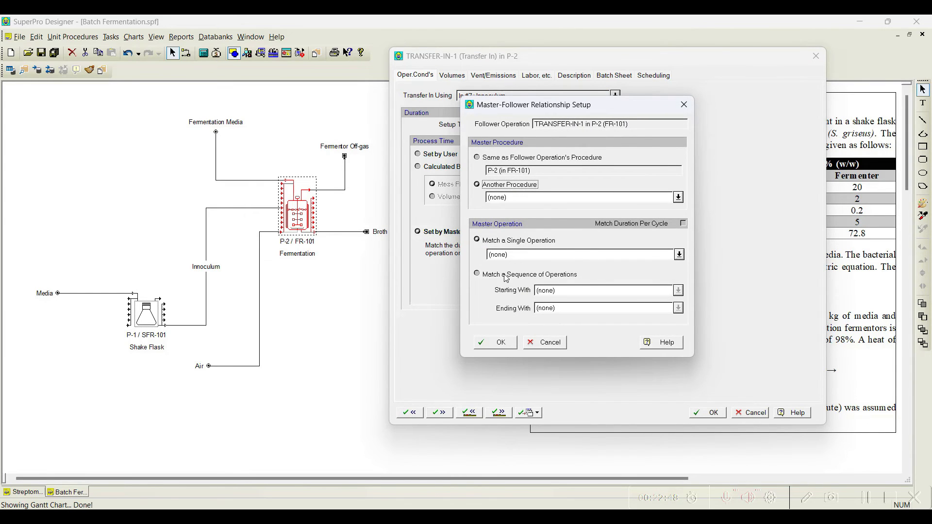
pyautogui.click(678, 197)
pyautogui.click(543, 216)
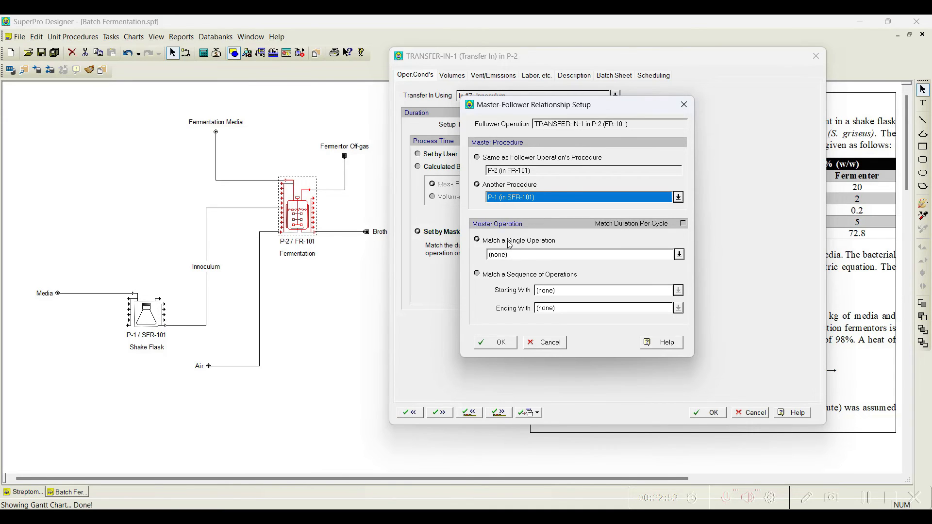
pyautogui.click(679, 255)
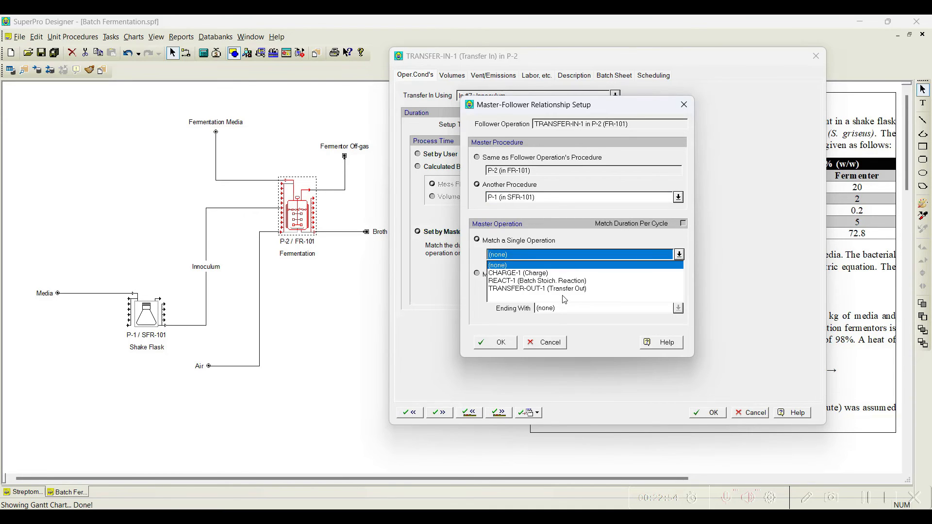
pyautogui.click(565, 288)
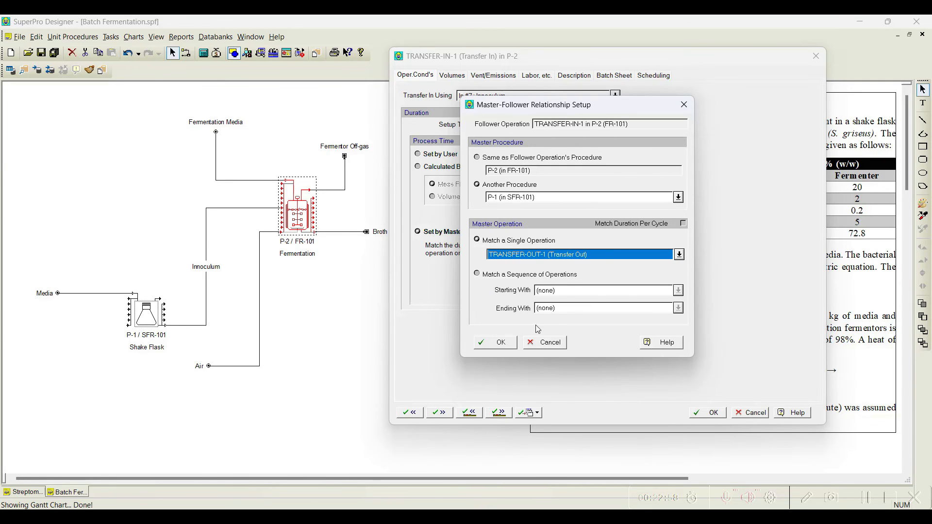
pyautogui.click(508, 341)
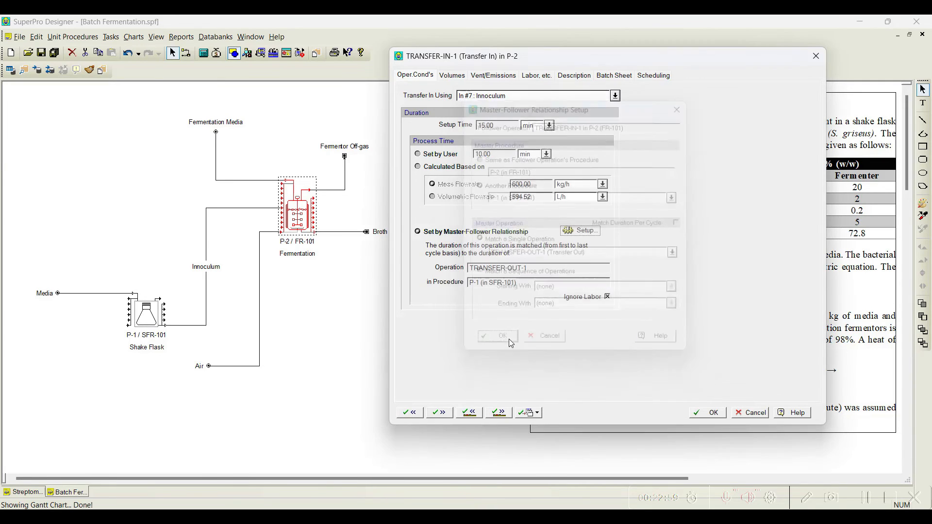
# Step: Review the scheduling of TRANSFER-IN-1 and FERMENT-1 in procedure P-2, then close the operation dialog
pyautogui.click(652, 75)
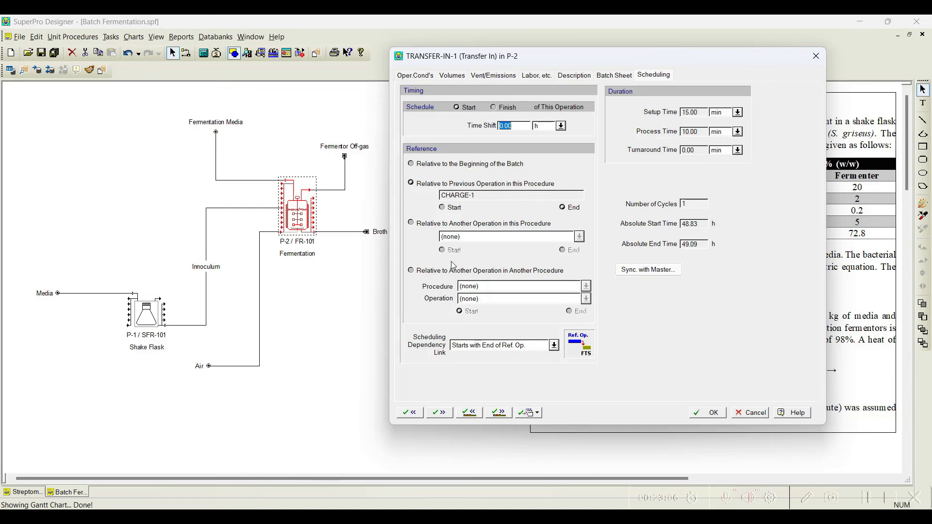
pyautogui.click(431, 76)
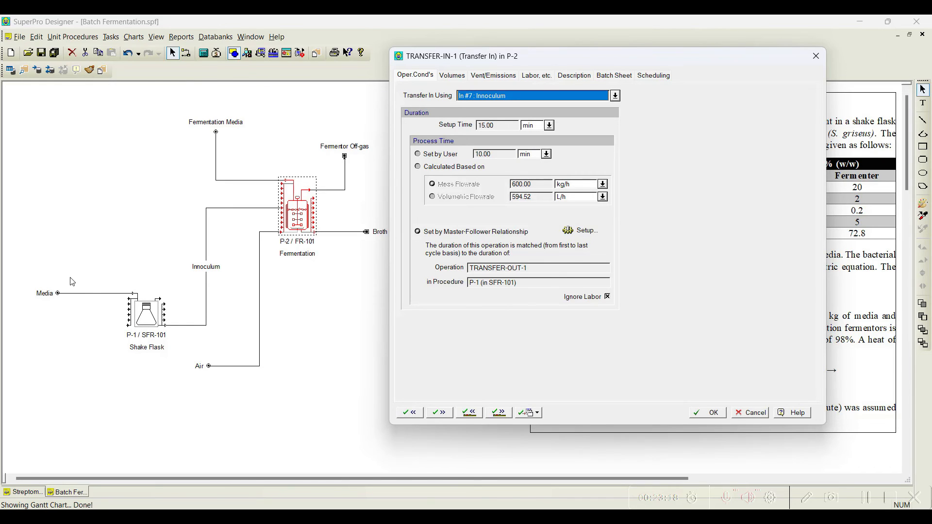
pyautogui.click(653, 76)
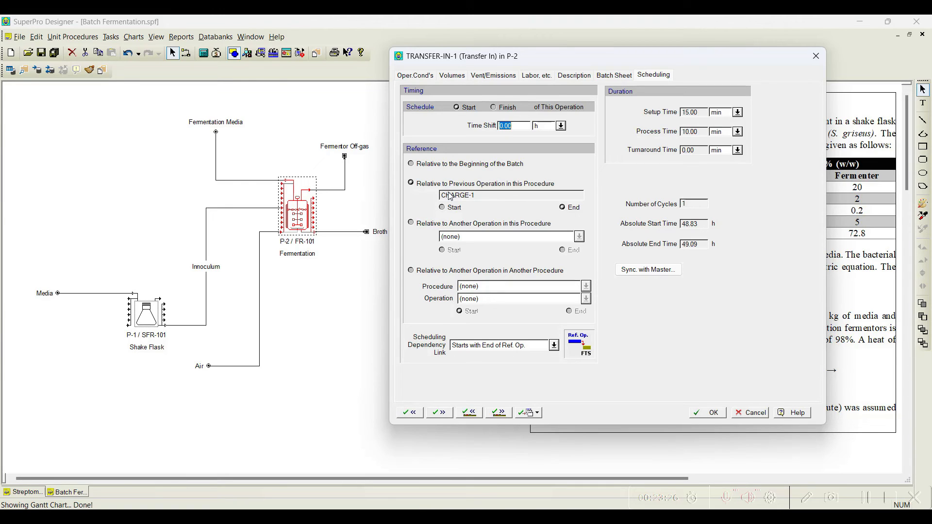
pyautogui.click(415, 77)
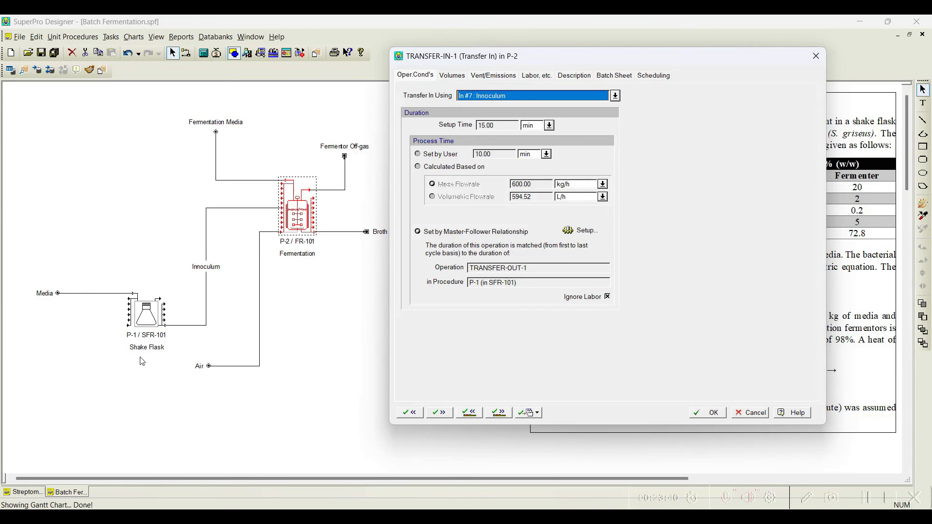
pyautogui.click(653, 75)
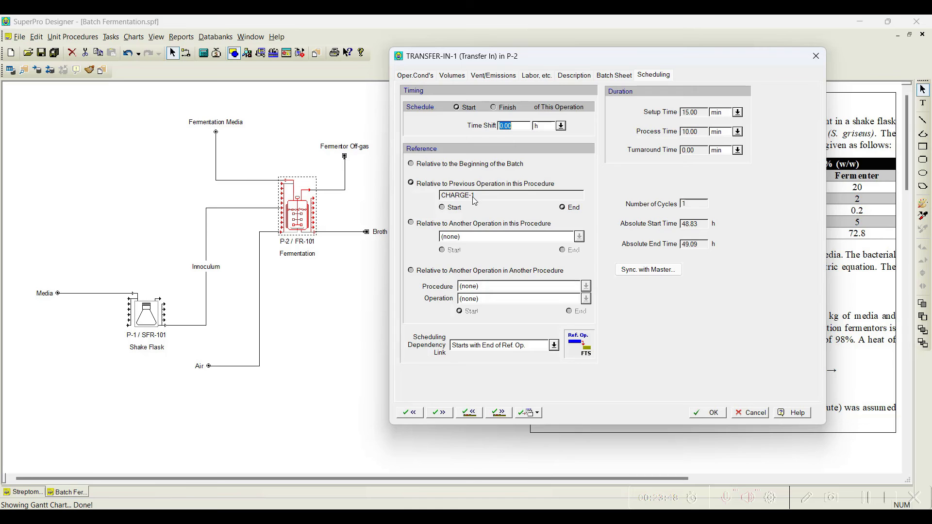
pyautogui.click(500, 413)
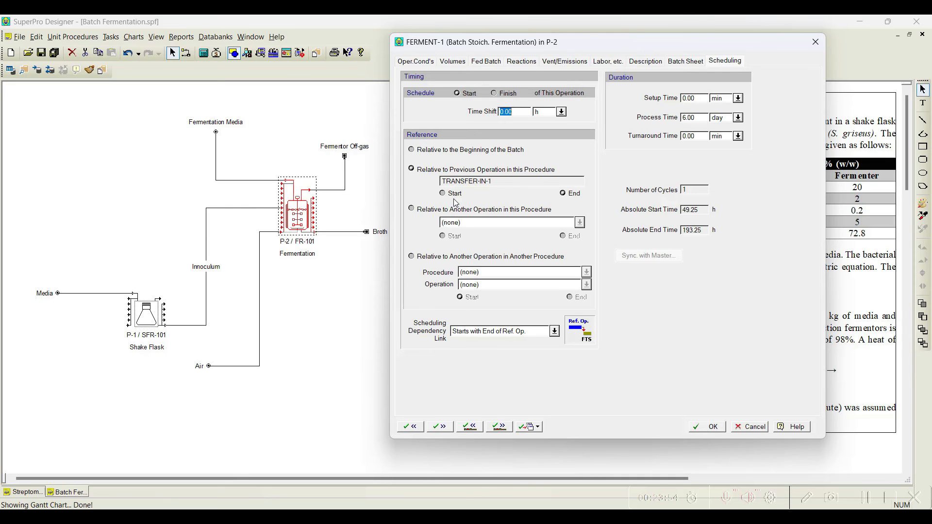
pyautogui.click(709, 426)
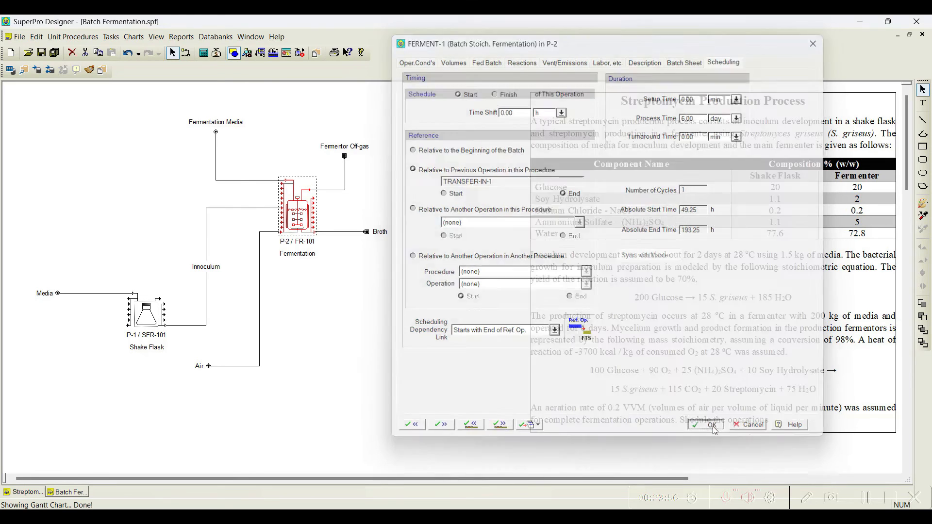
# Step: Re-solve the mass and energy balances and view the single-batch operations Gantt chart
pyautogui.click(204, 55)
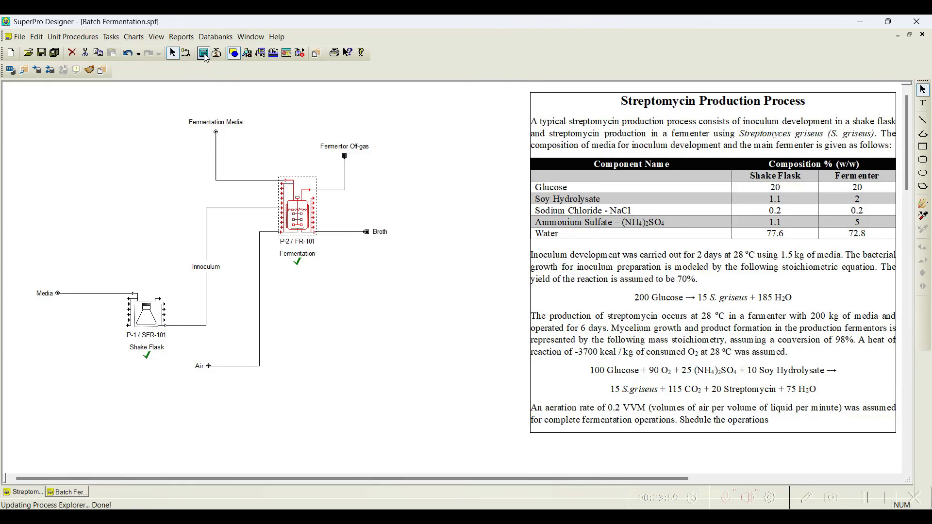
pyautogui.click(134, 37)
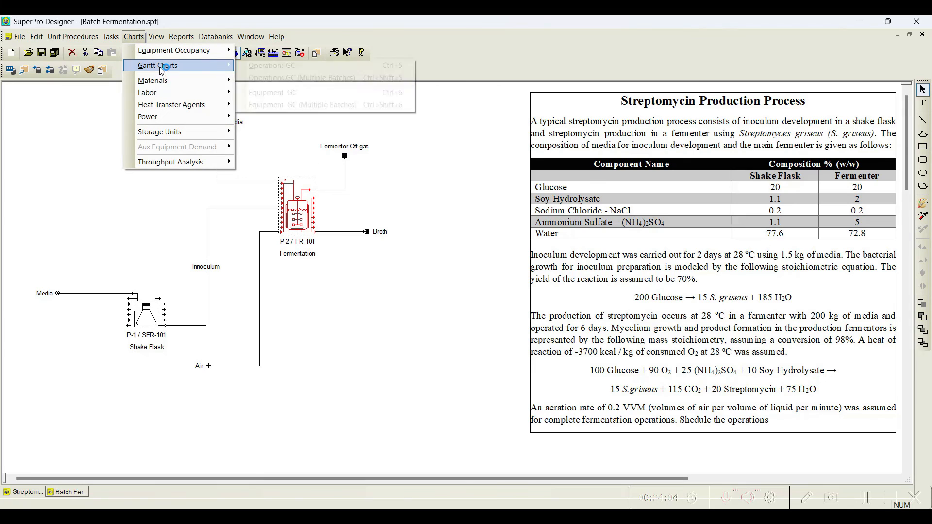
pyautogui.click(264, 65)
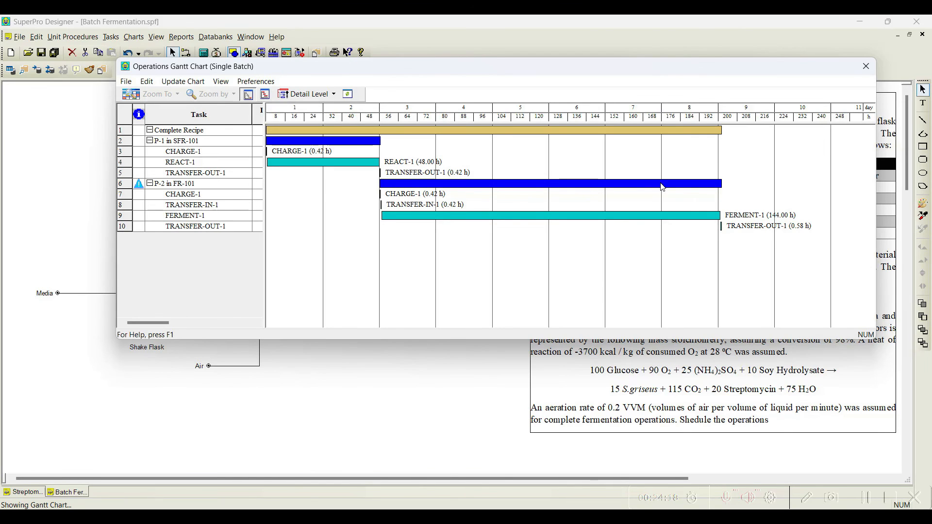
pyautogui.moveTo(662, 187)
pyautogui.click(866, 67)
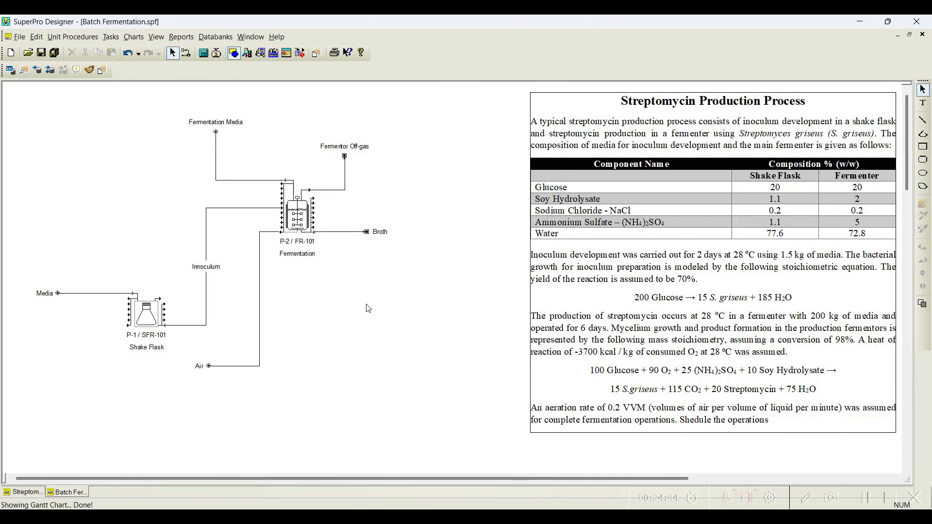